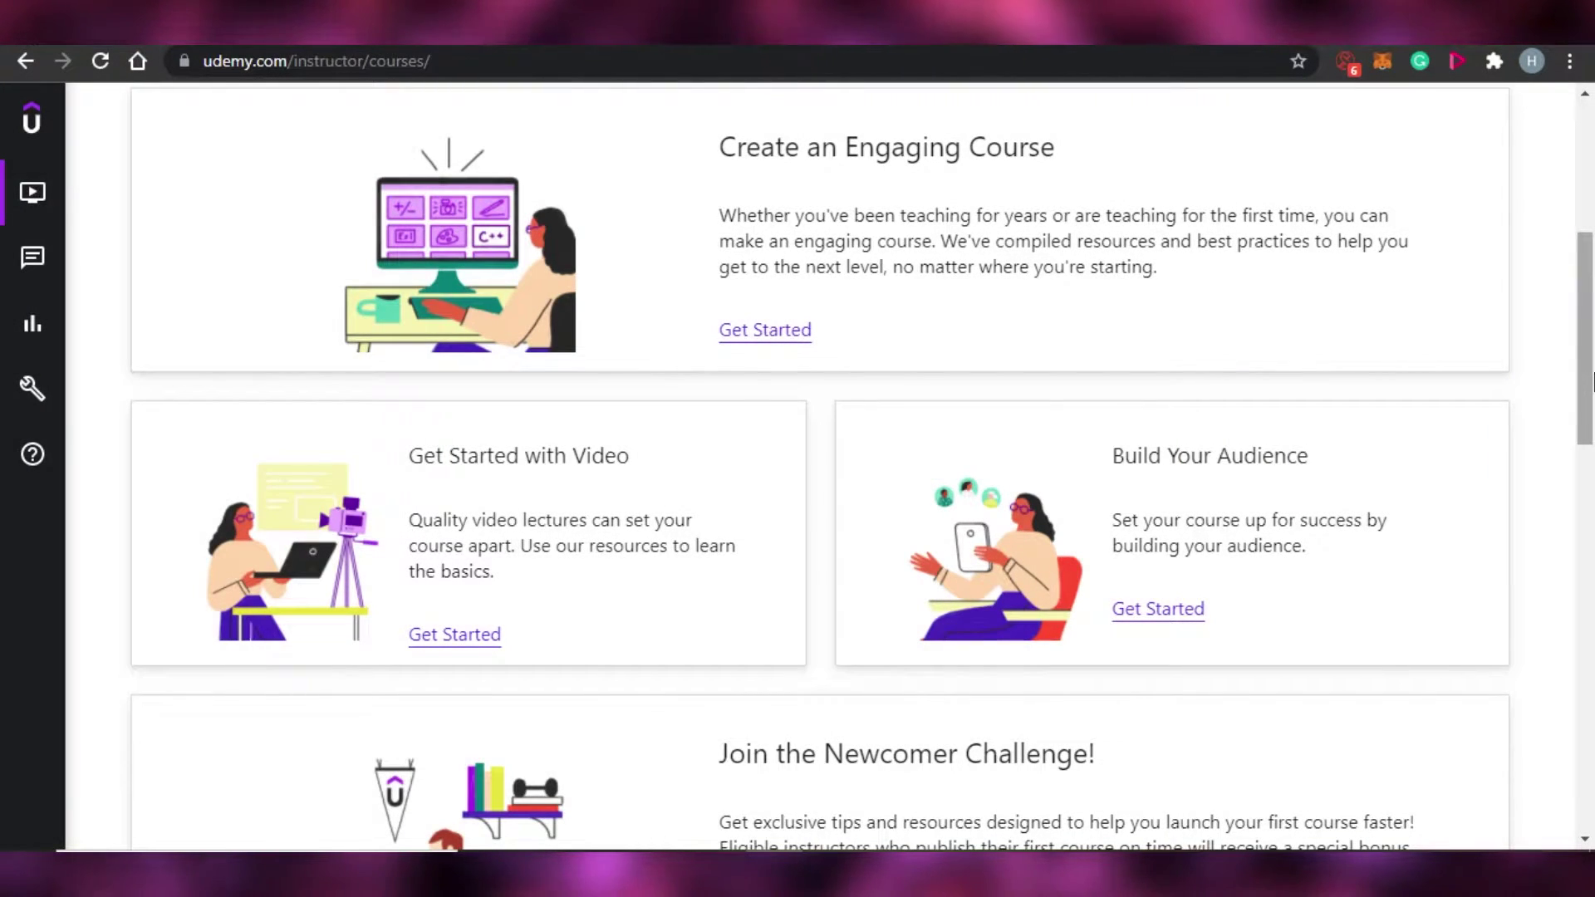
# Step: Start a new course, pick the Course card as its type, and continue
pyautogui.moveTo(1591, 382); pyautogui.dragTo(1591, 284)
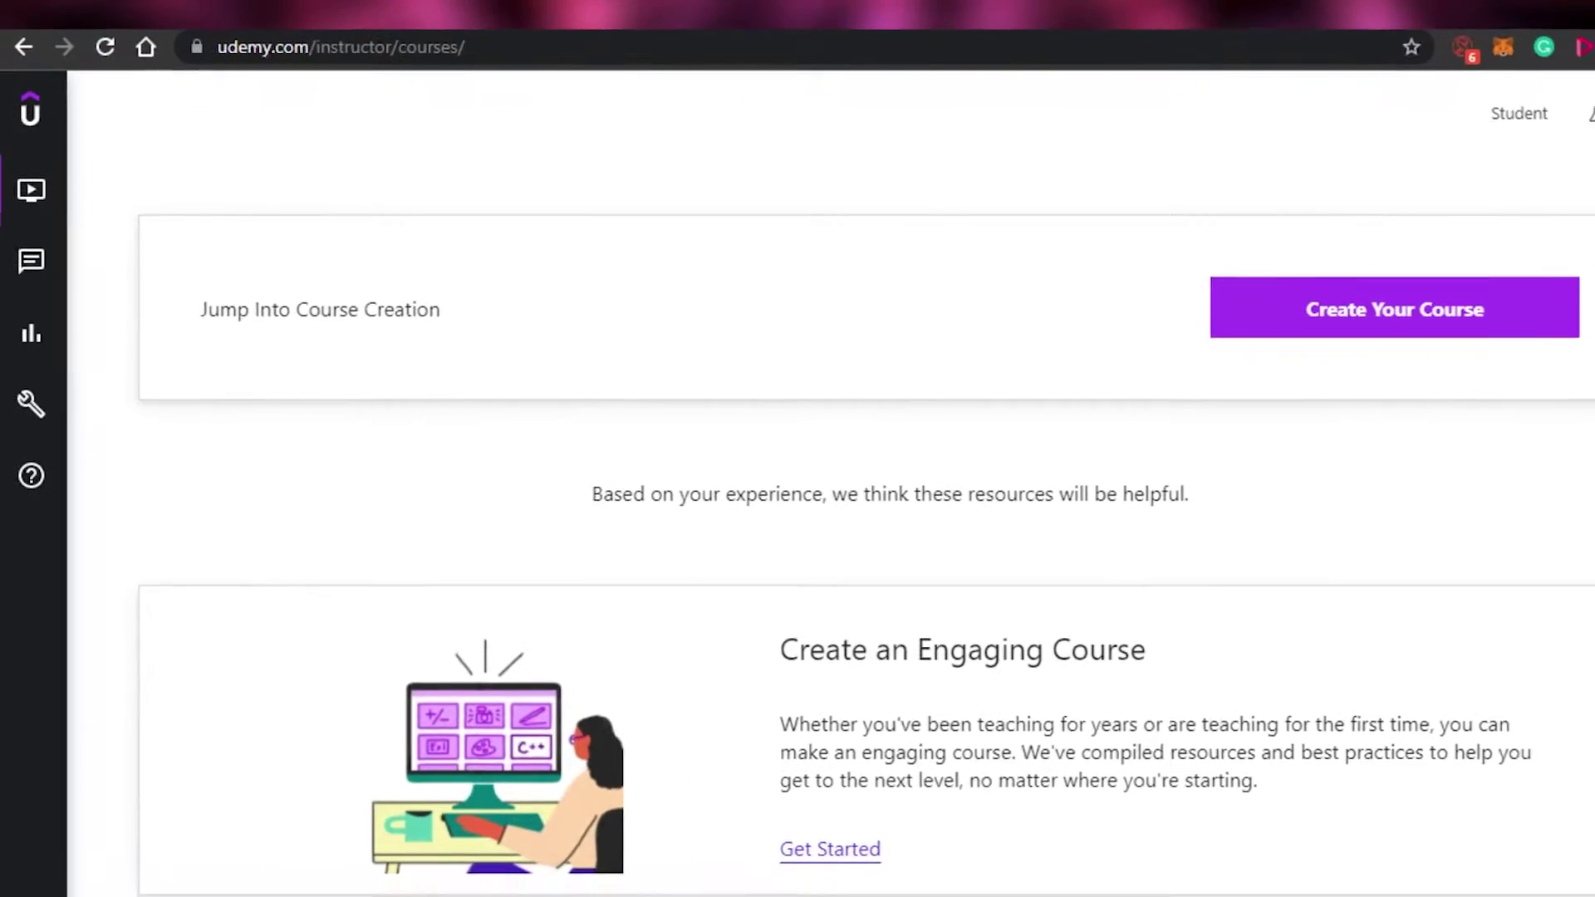
pyautogui.moveTo(1592, 249)
pyautogui.mouseDown()
pyautogui.moveTo(1592, 694)
pyautogui.moveTo(1593, 235)
pyautogui.mouseUp()
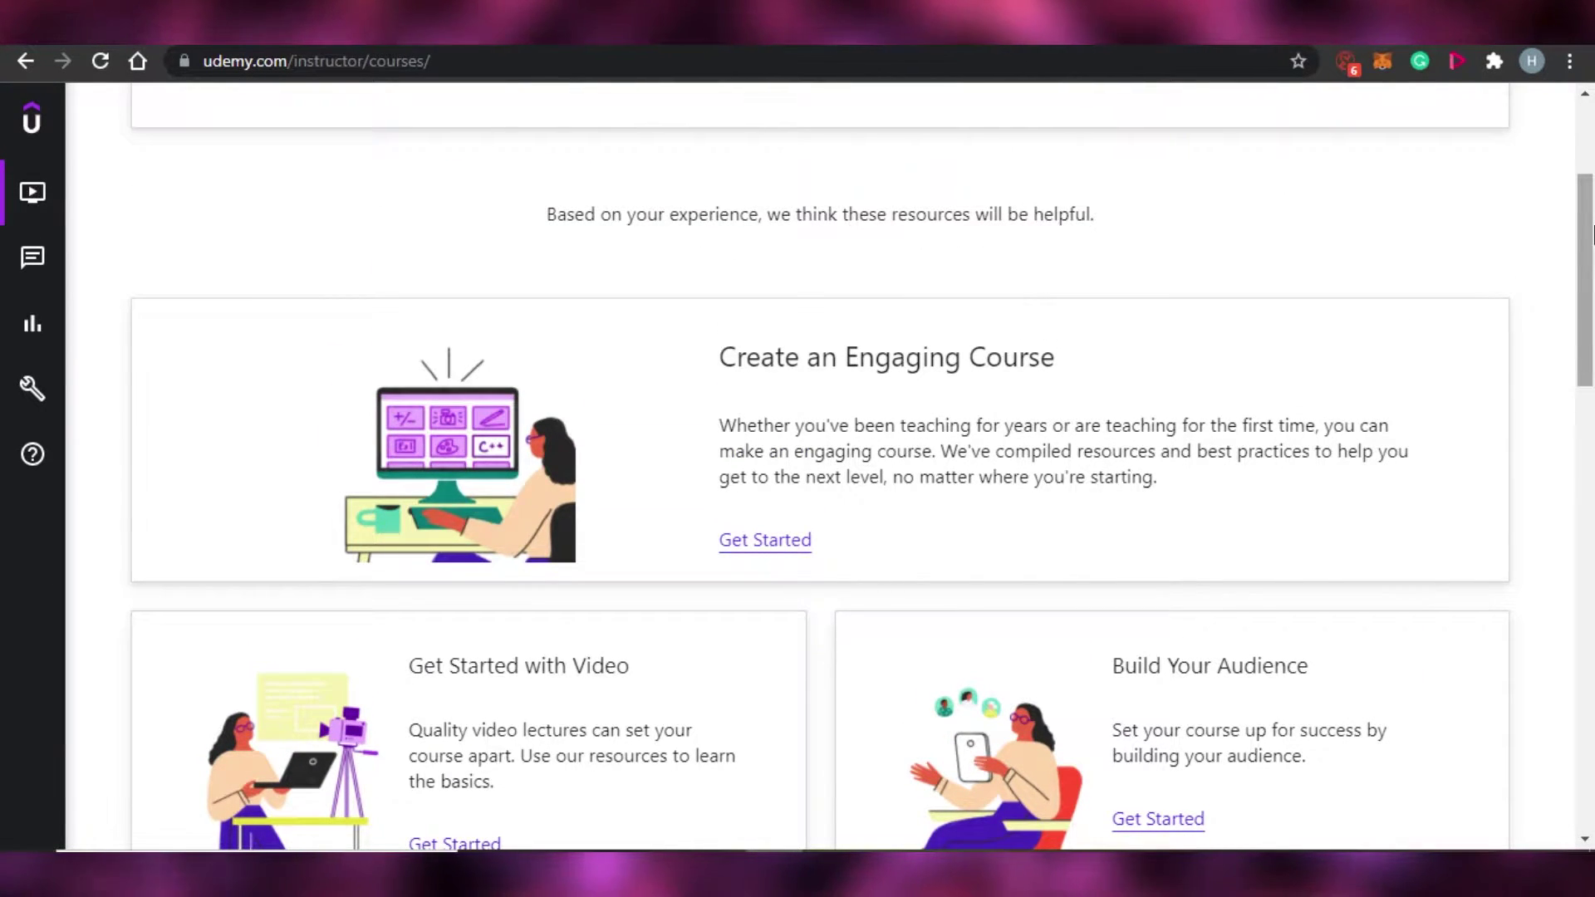
pyautogui.moveTo(1593, 235); pyautogui.dragTo(1592, 131)
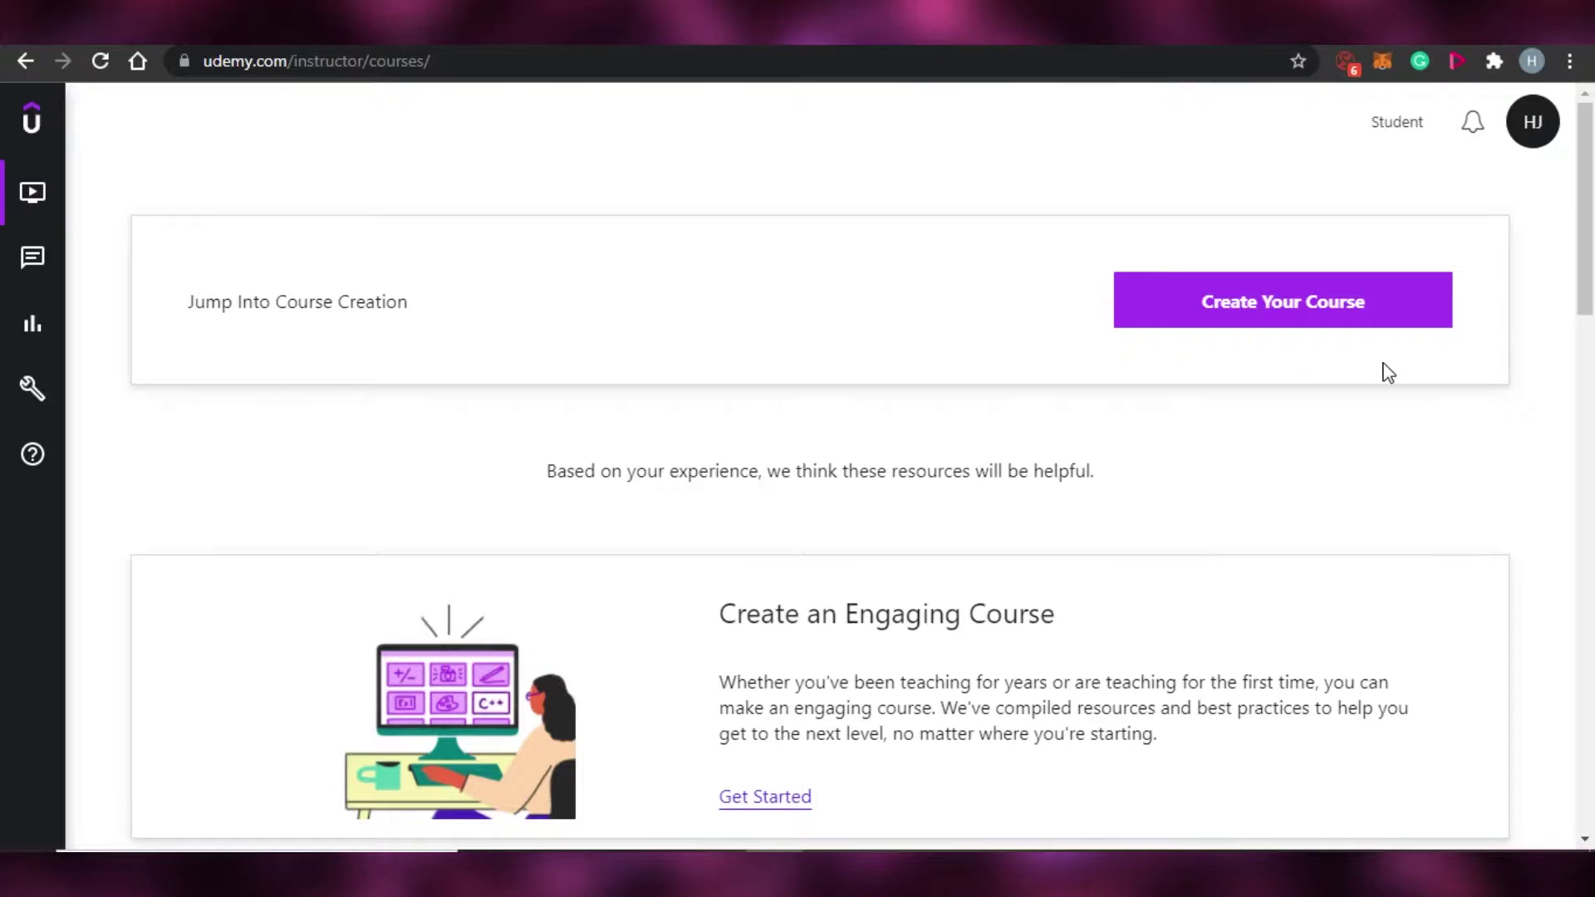
pyautogui.click(1242, 305)
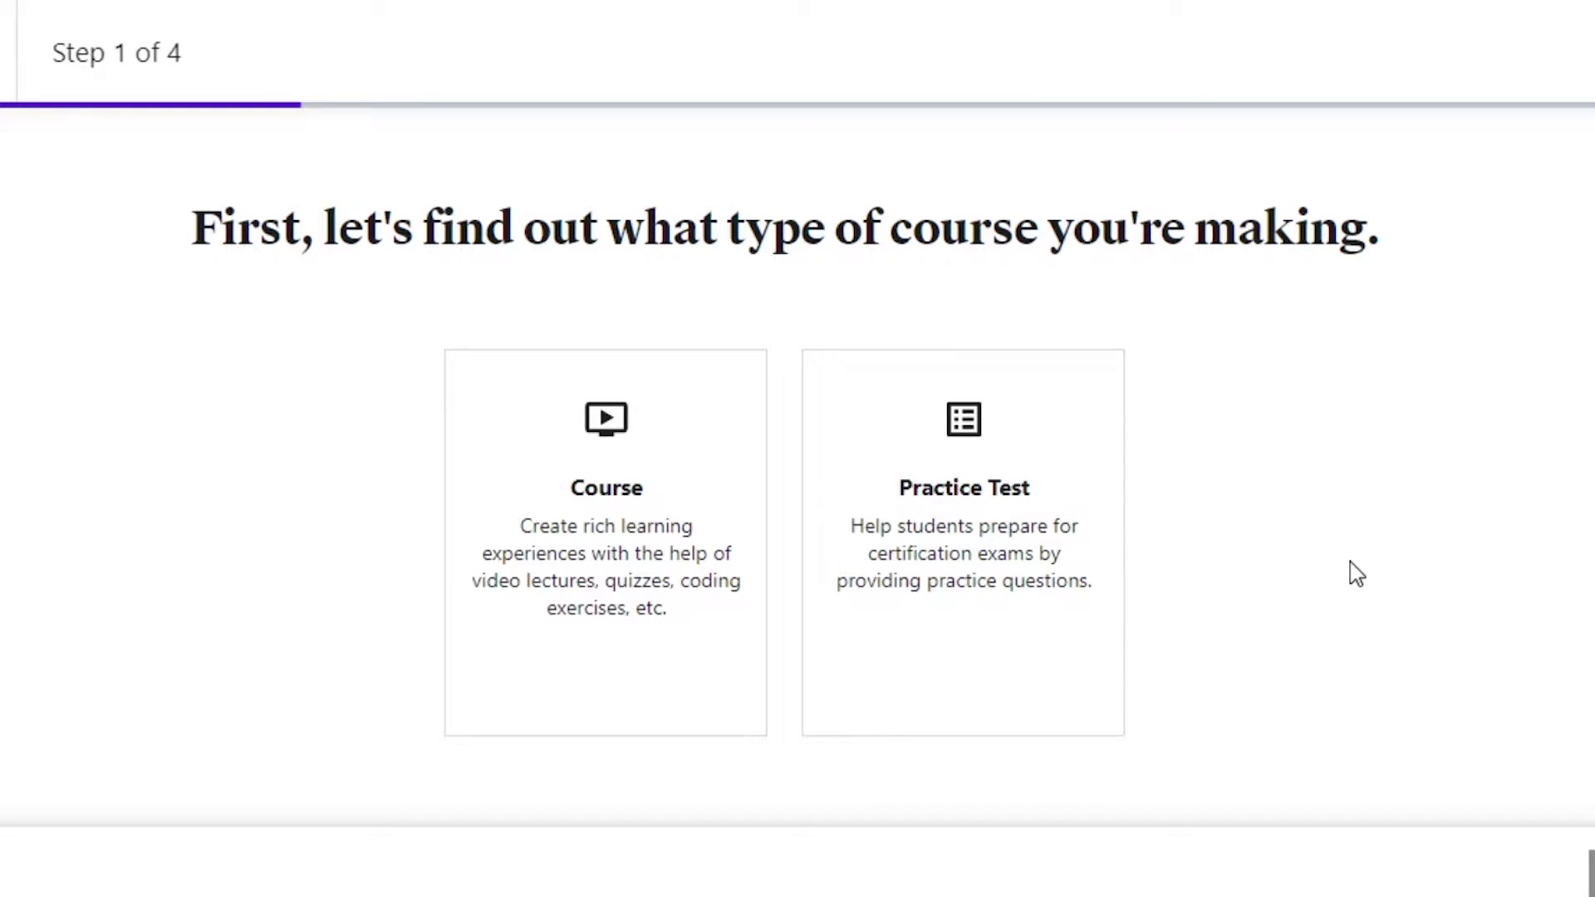
pyautogui.click(588, 496)
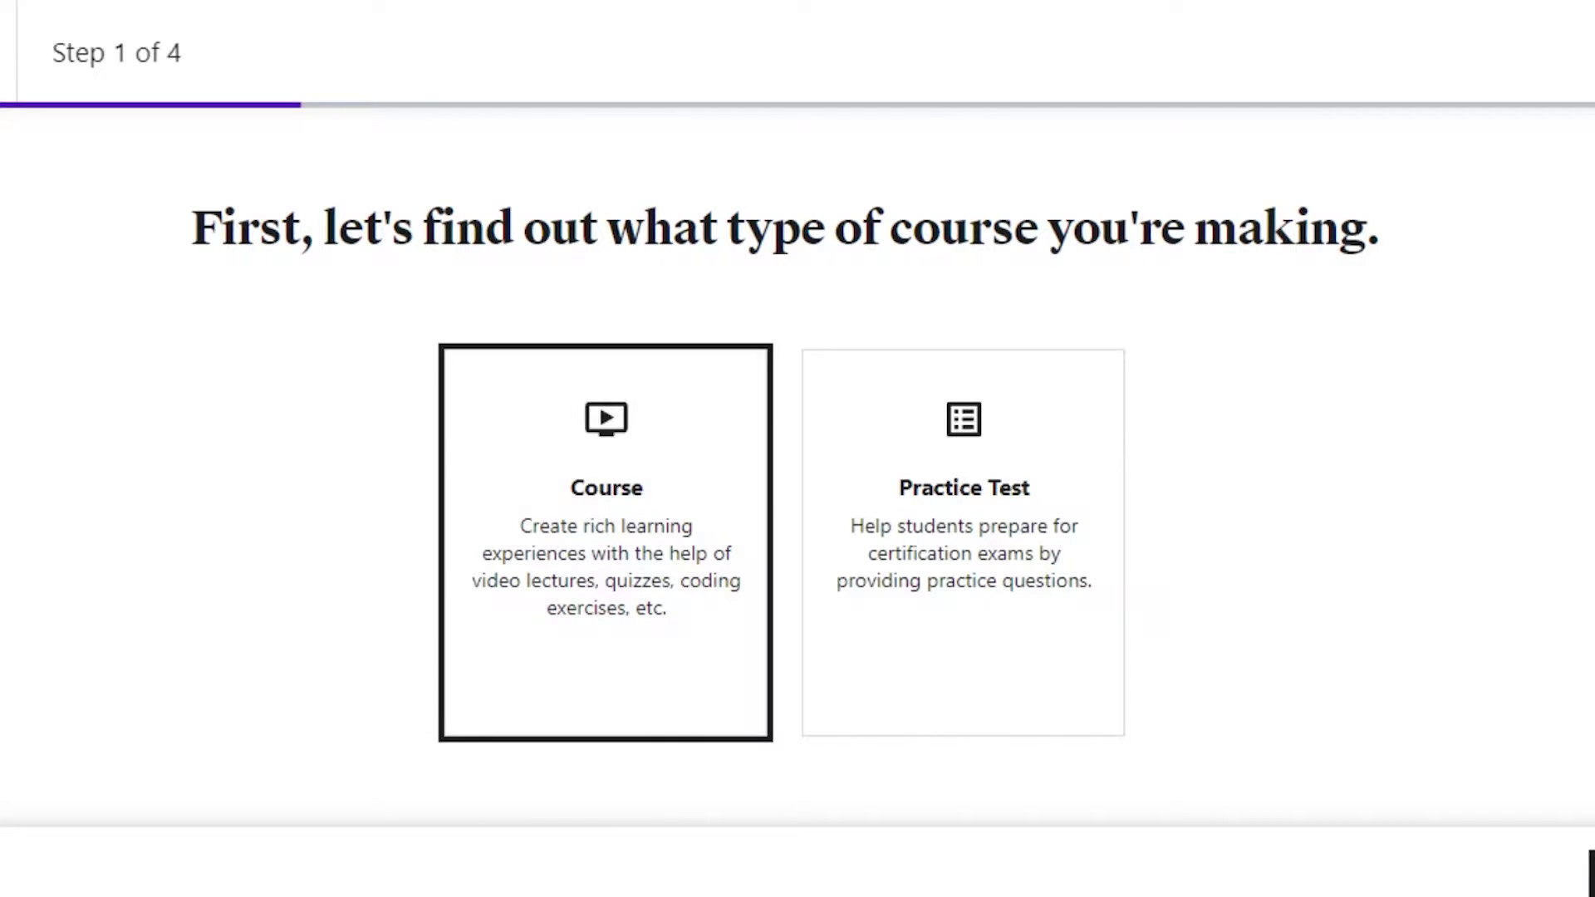
pyautogui.click(1590, 873)
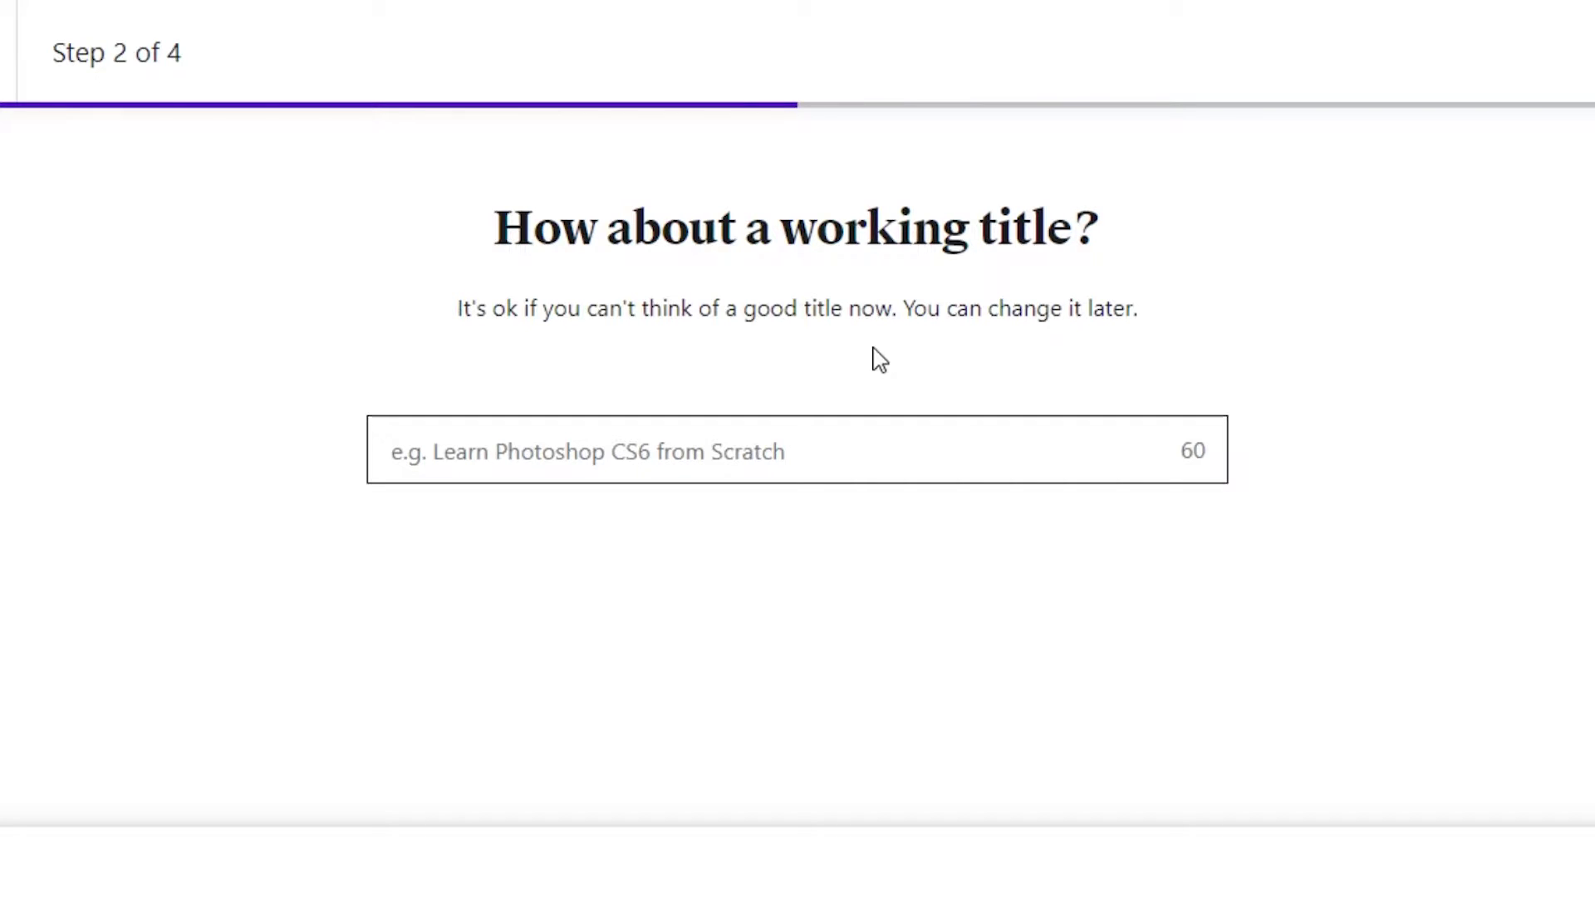
# Step: Enter 'demo tutorial course' as the working title and continue
pyautogui.click(712, 456)
pyautogui.write('demo tutorial course')
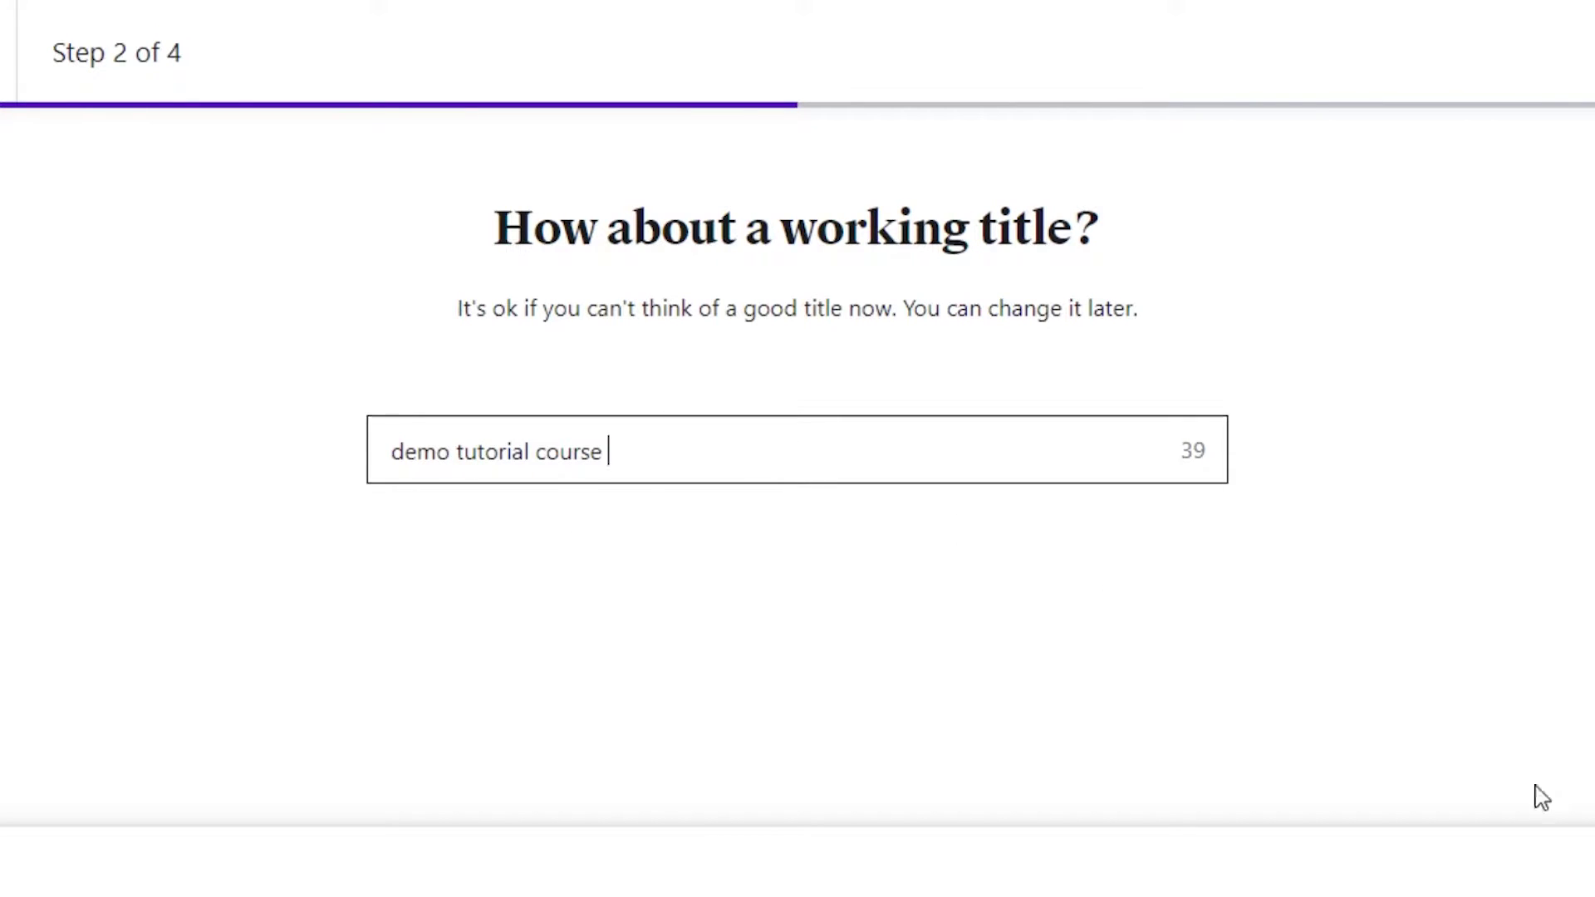
pyautogui.press('Return')
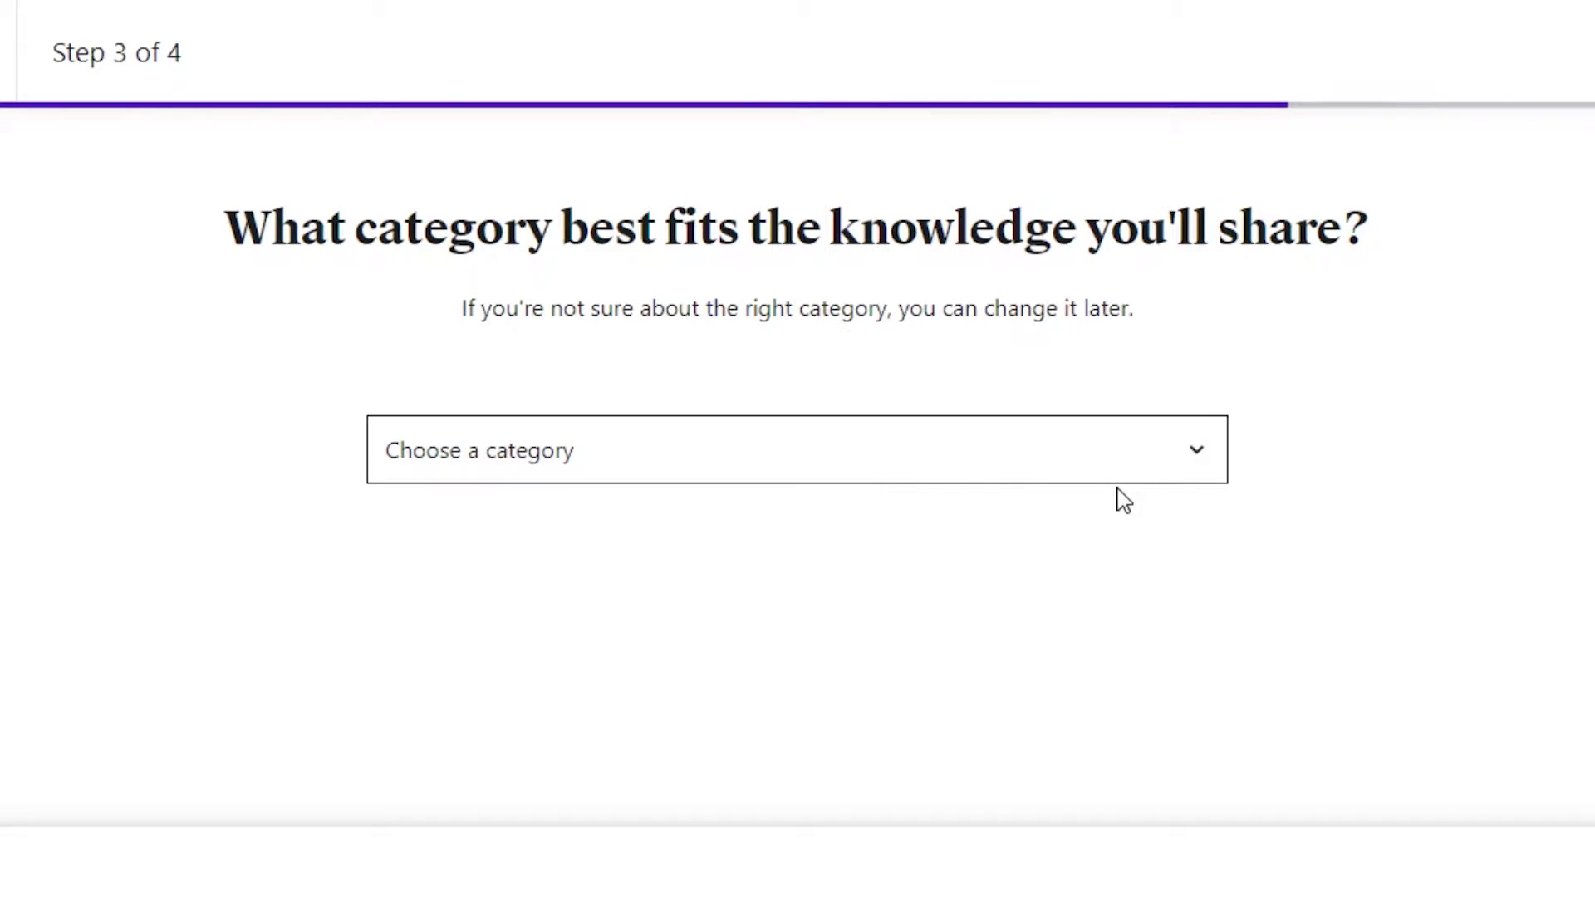
# Step: Choose IT & Software as the course category and continue
pyautogui.click(1196, 469)
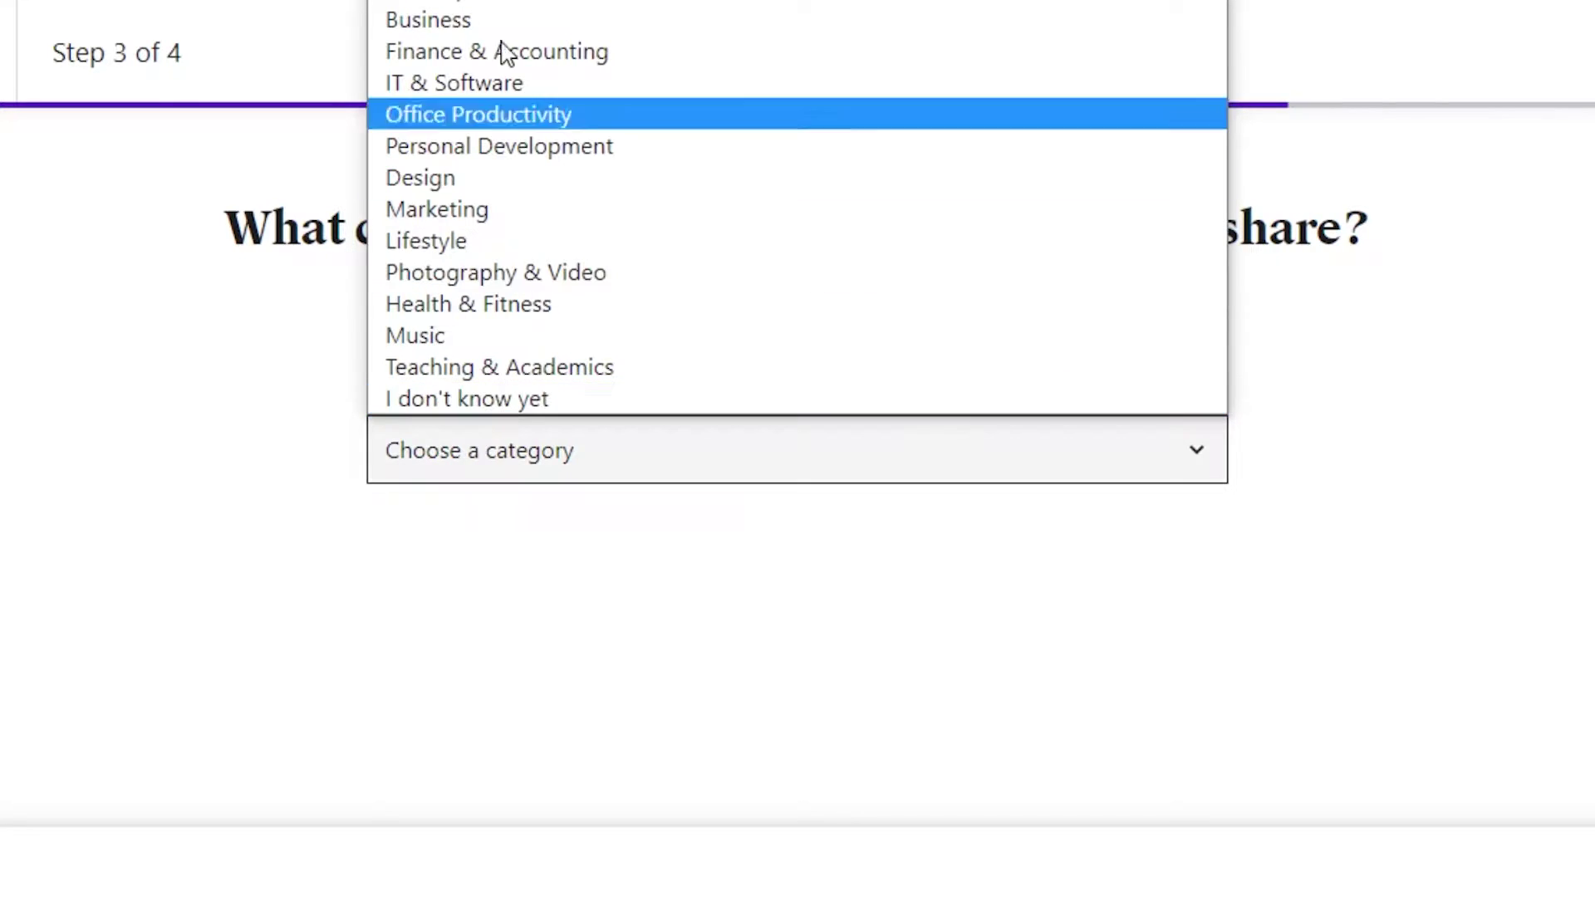
pyautogui.click(486, 89)
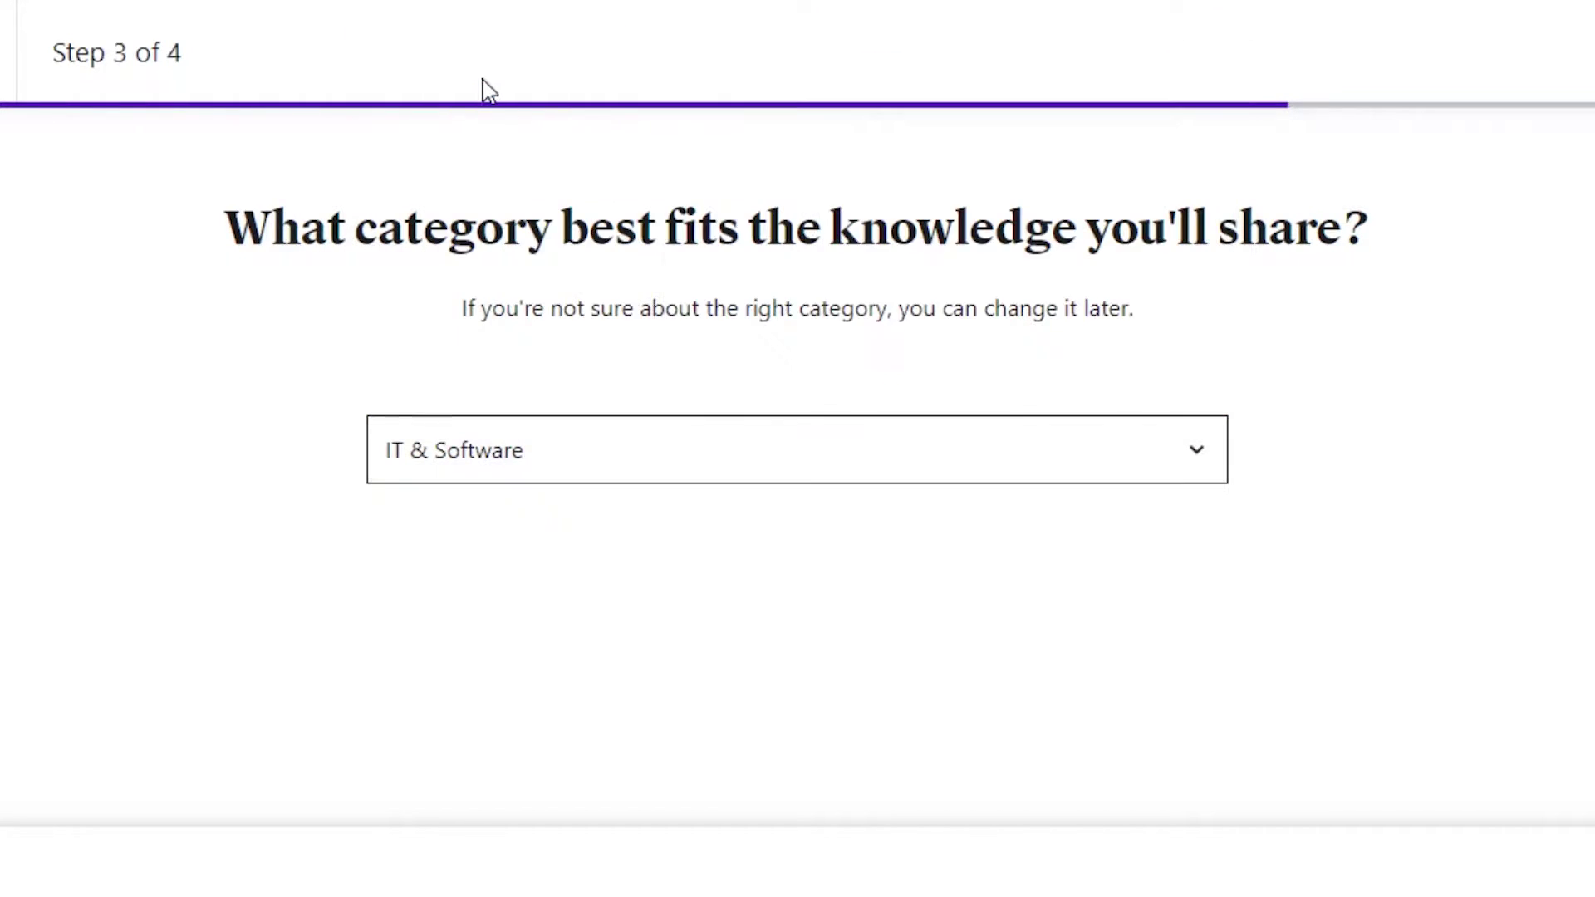
pyautogui.click(1574, 882)
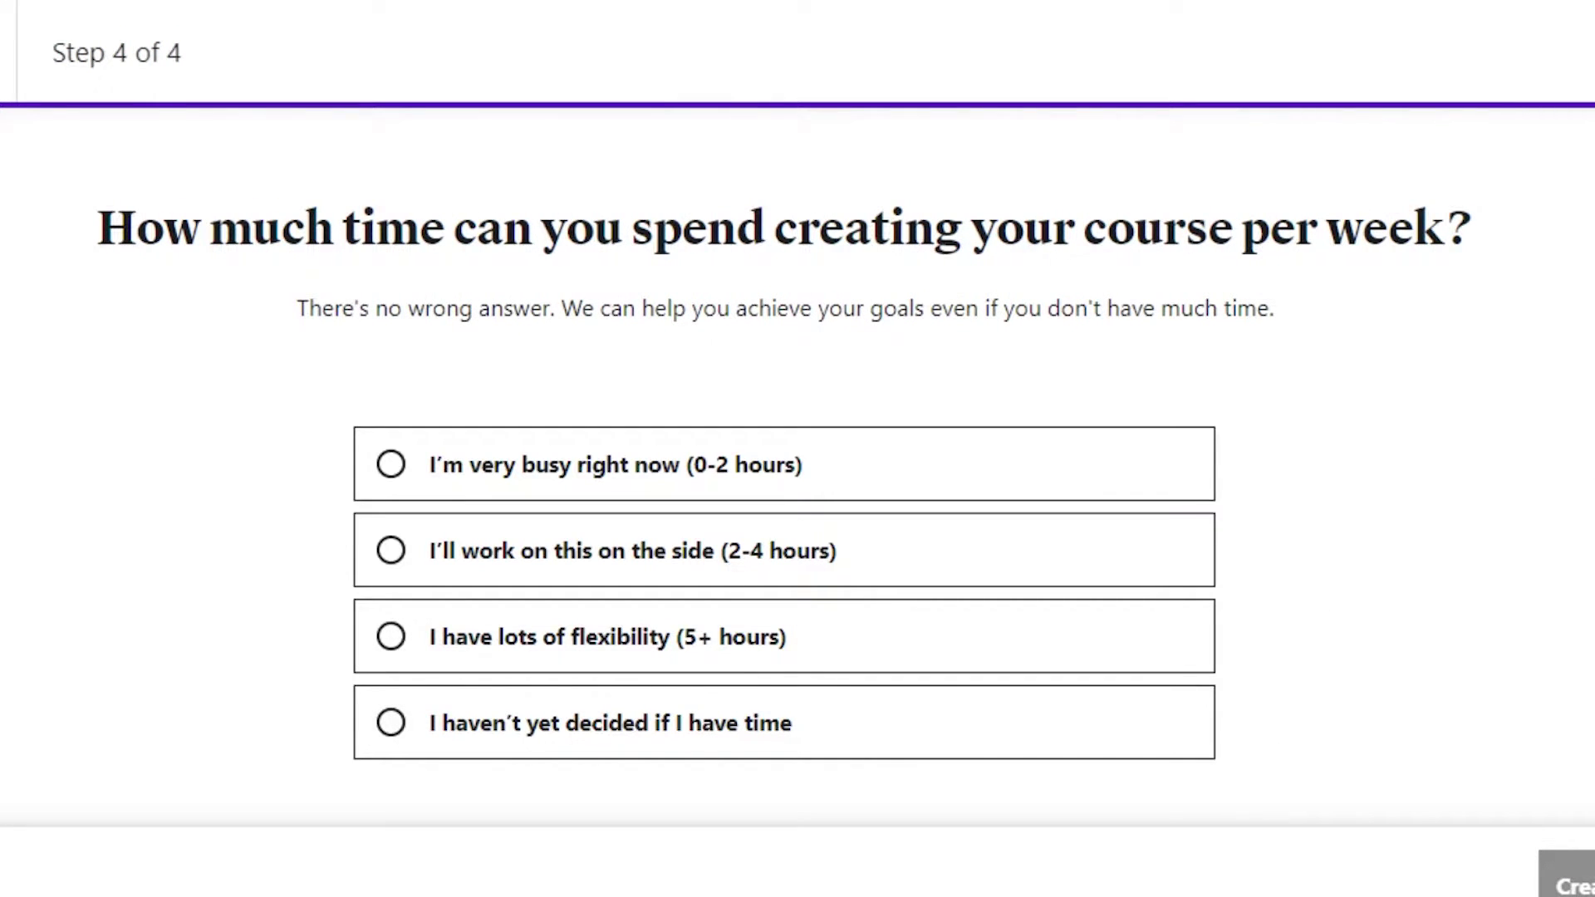
# Step: Answer 'I'll work on this on the side (2-4 hours)' and create the draft course
pyautogui.scroll(-1, 785, 471)
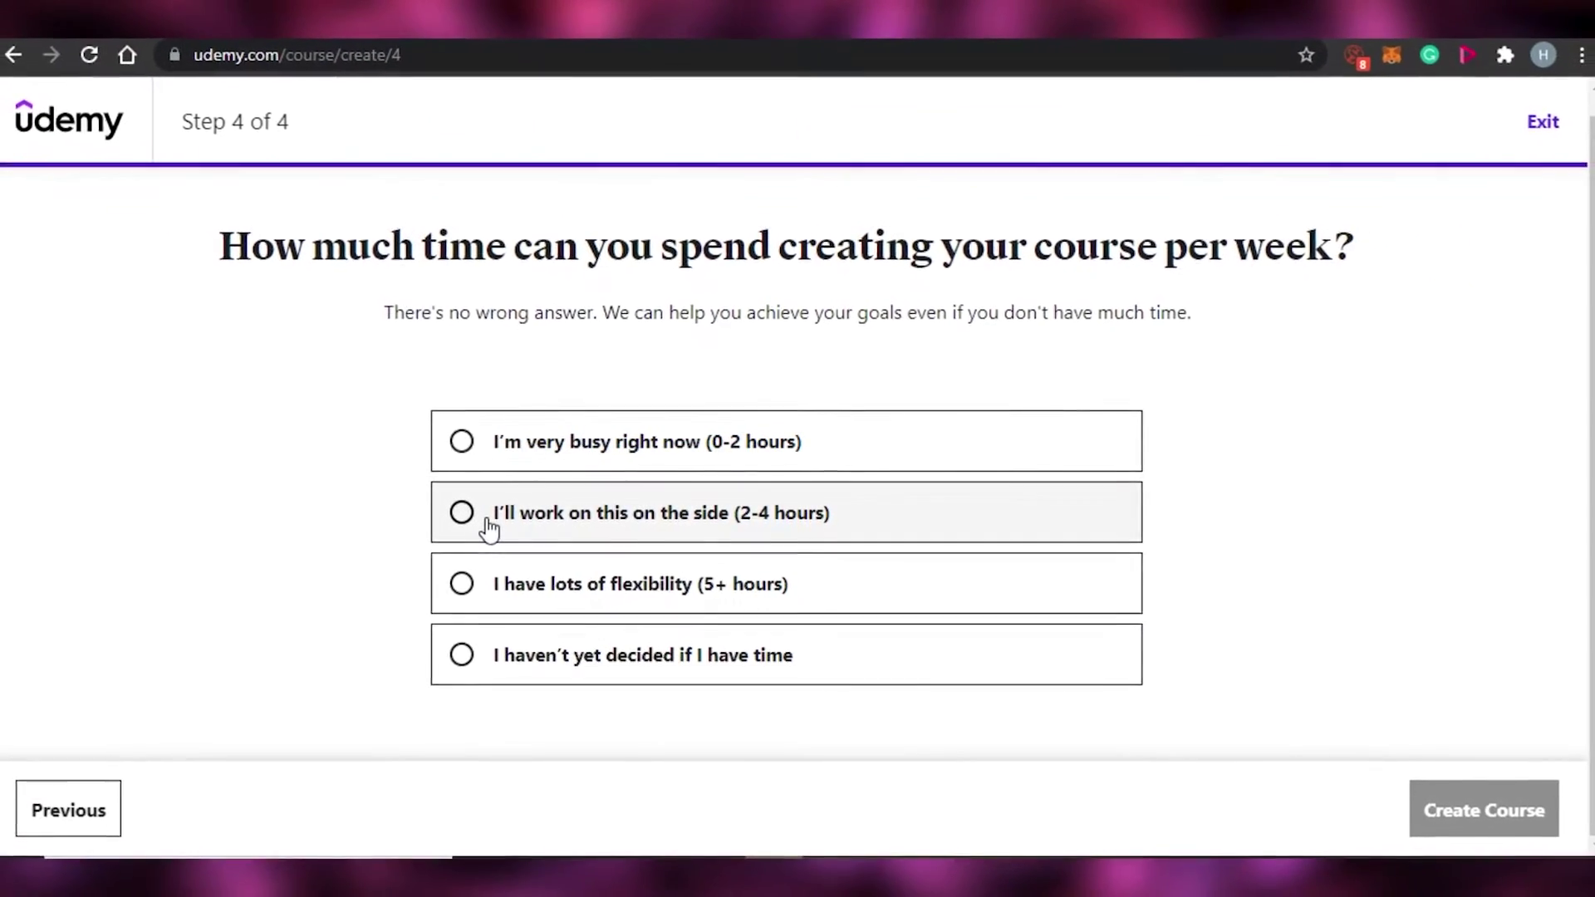
pyautogui.click(471, 514)
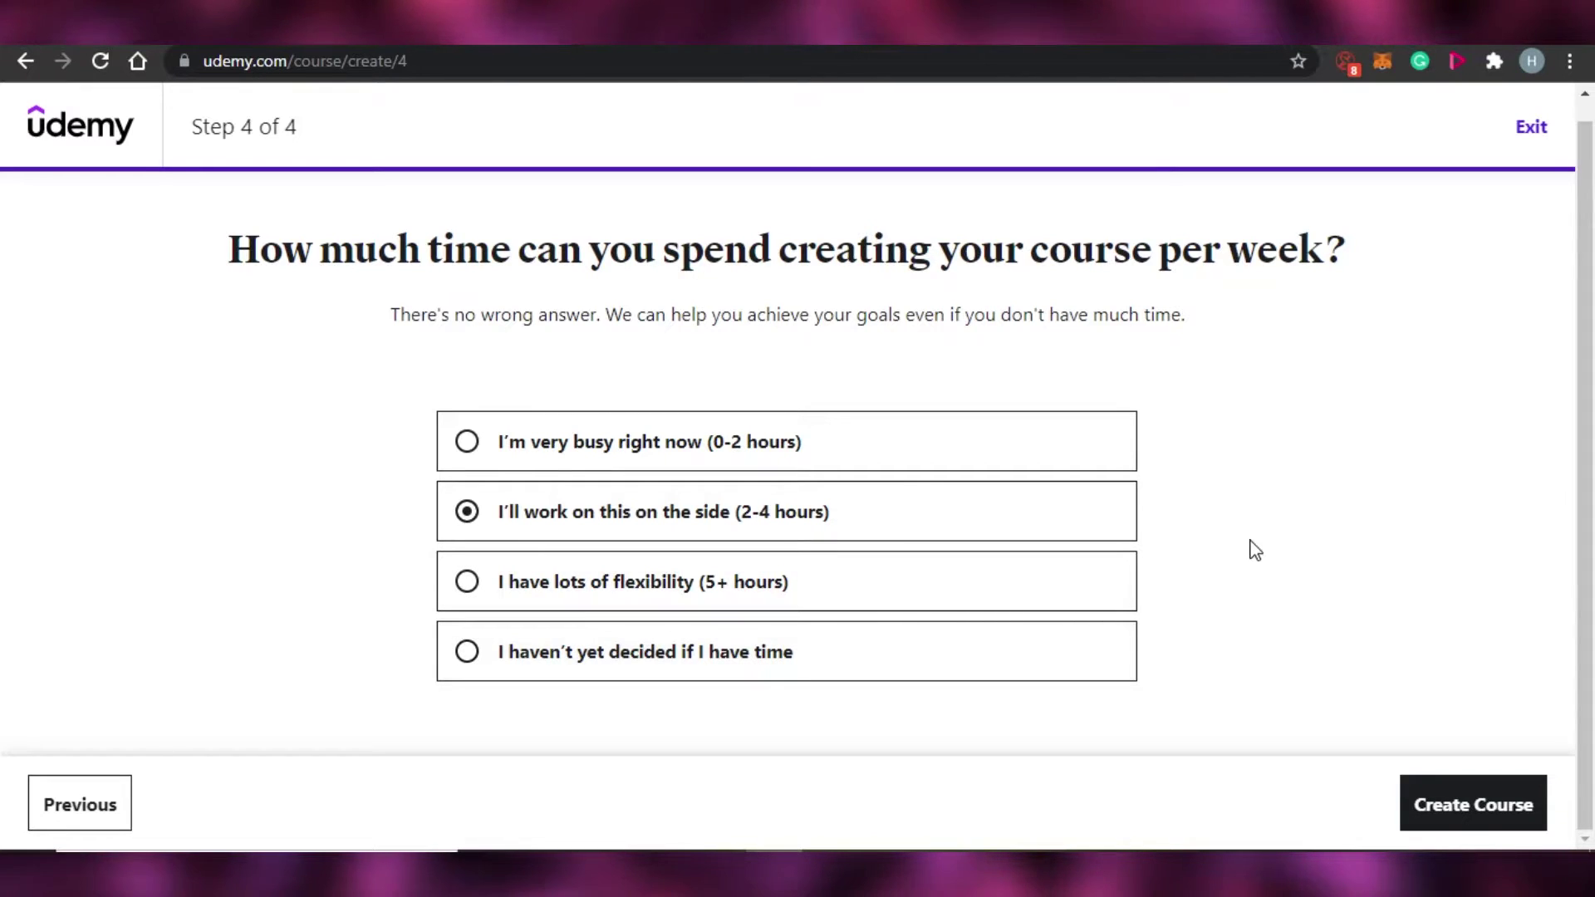
pyautogui.click(1465, 814)
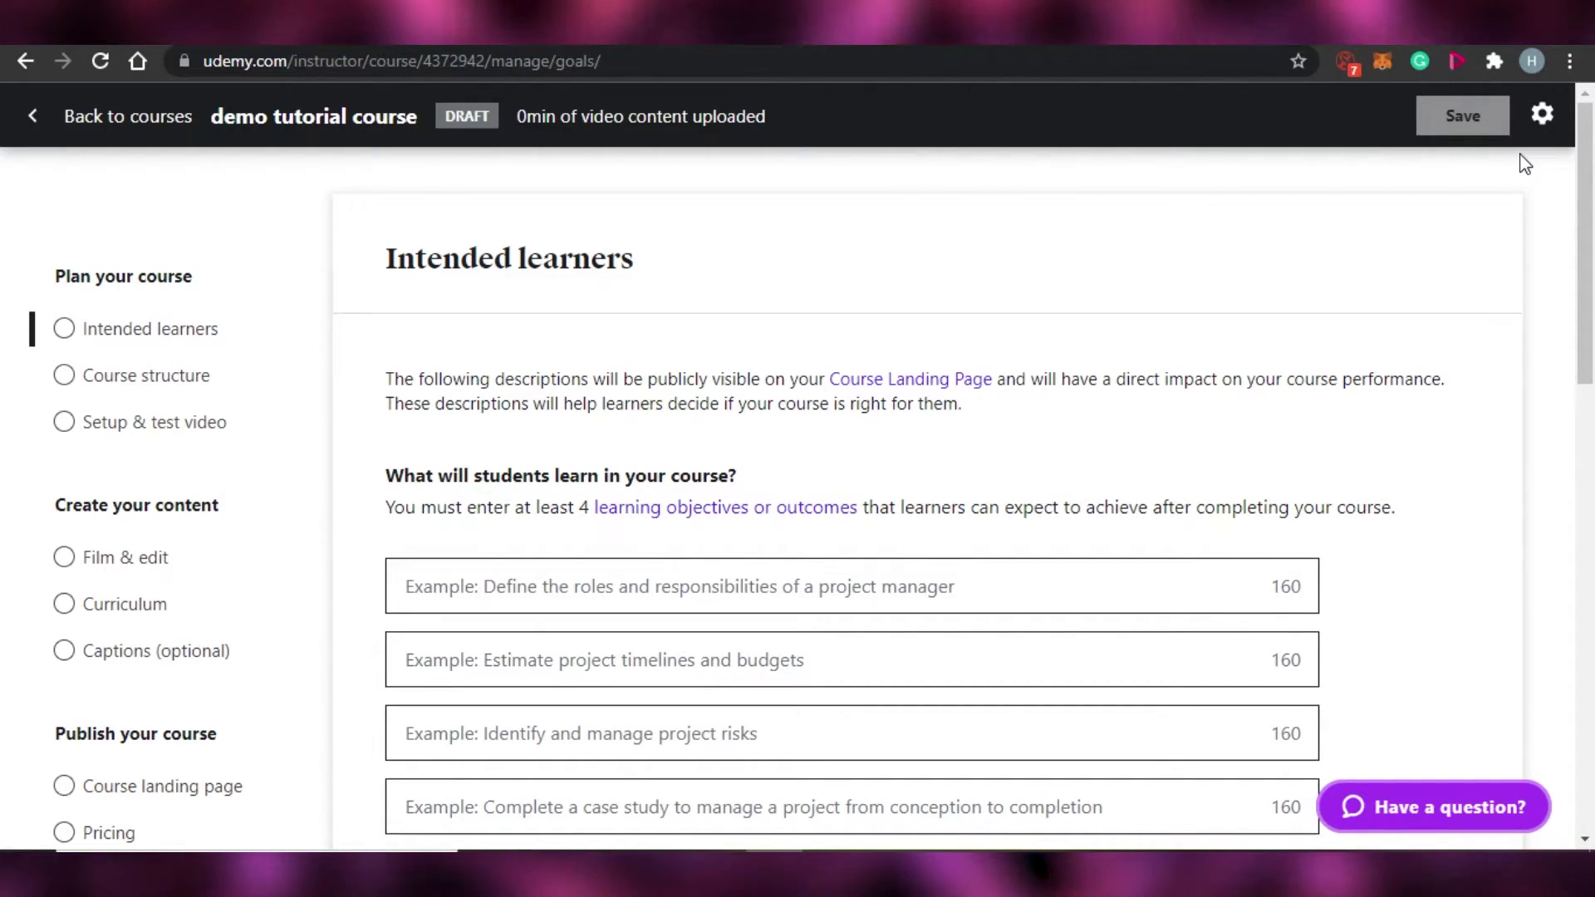
# Step: Fill the first objective boxes with 'how to make online tutorial videos' and 'how to upload on udemy'
pyautogui.moveTo(1587, 146)
pyautogui.mouseDown()
pyautogui.moveTo(1591, 449)
pyautogui.moveTo(1591, 148)
pyautogui.mouseUp()
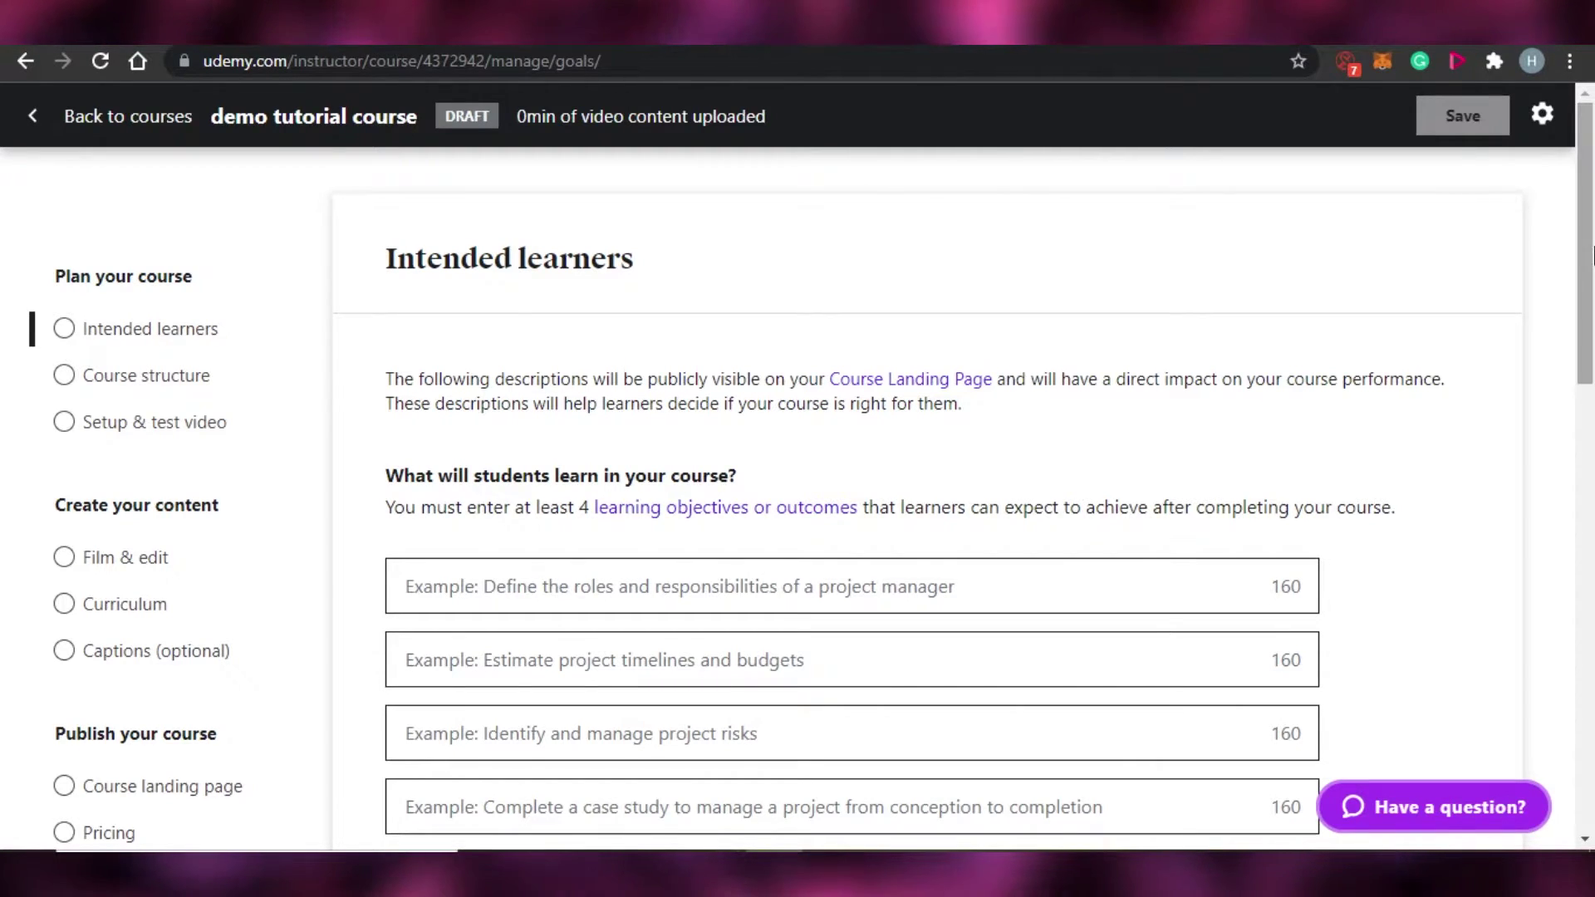
pyautogui.moveTo(1592, 275); pyautogui.dragTo(1593, 343)
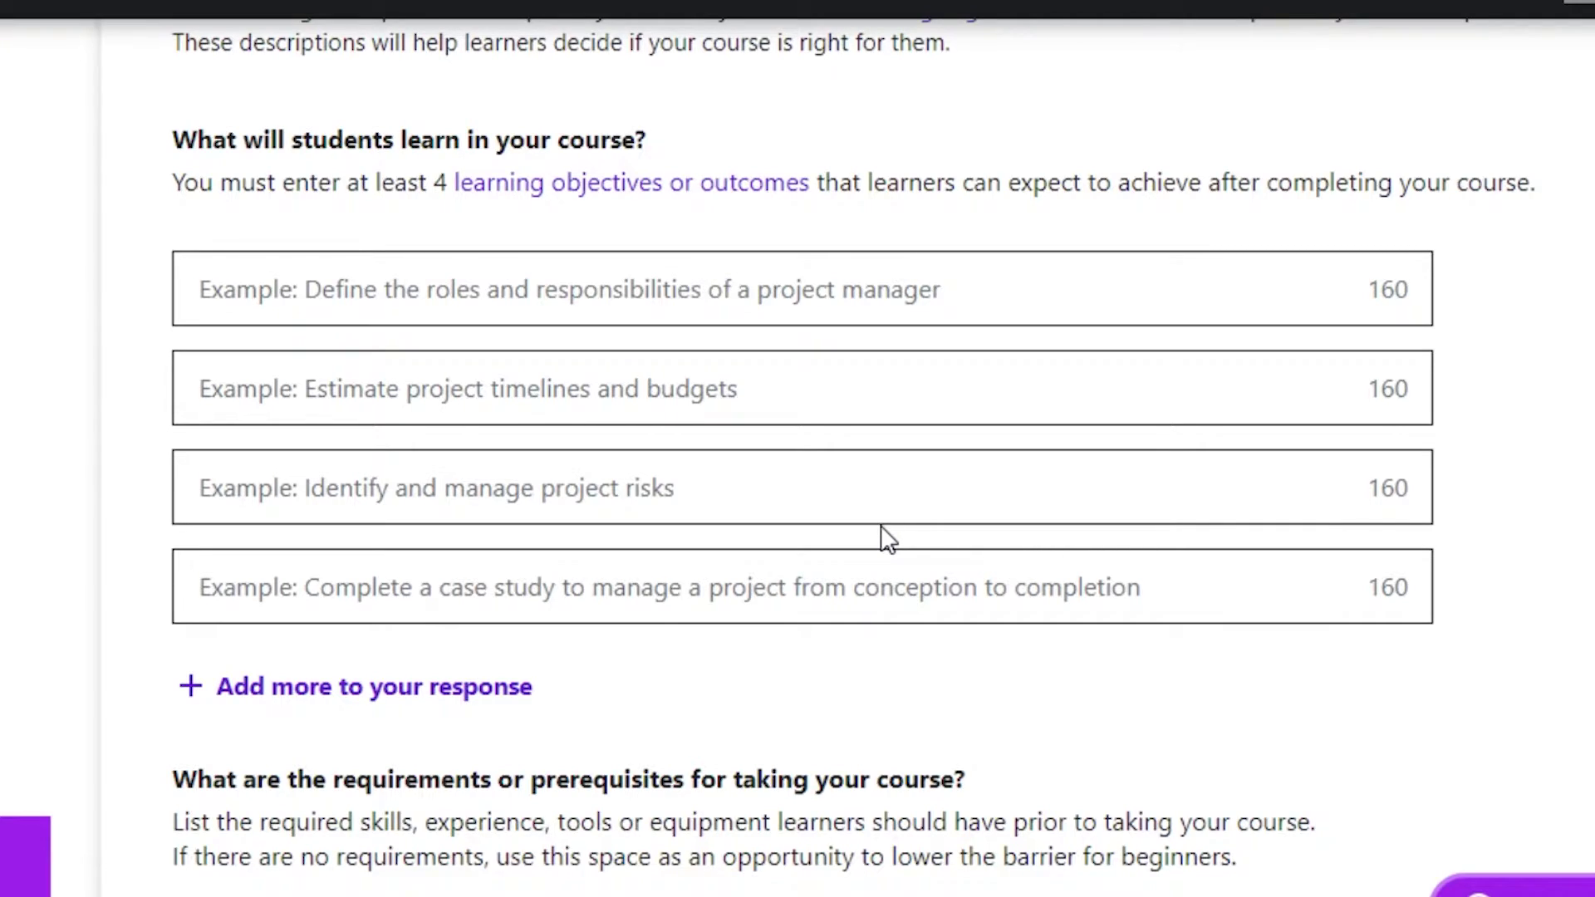
pyautogui.click(404, 293)
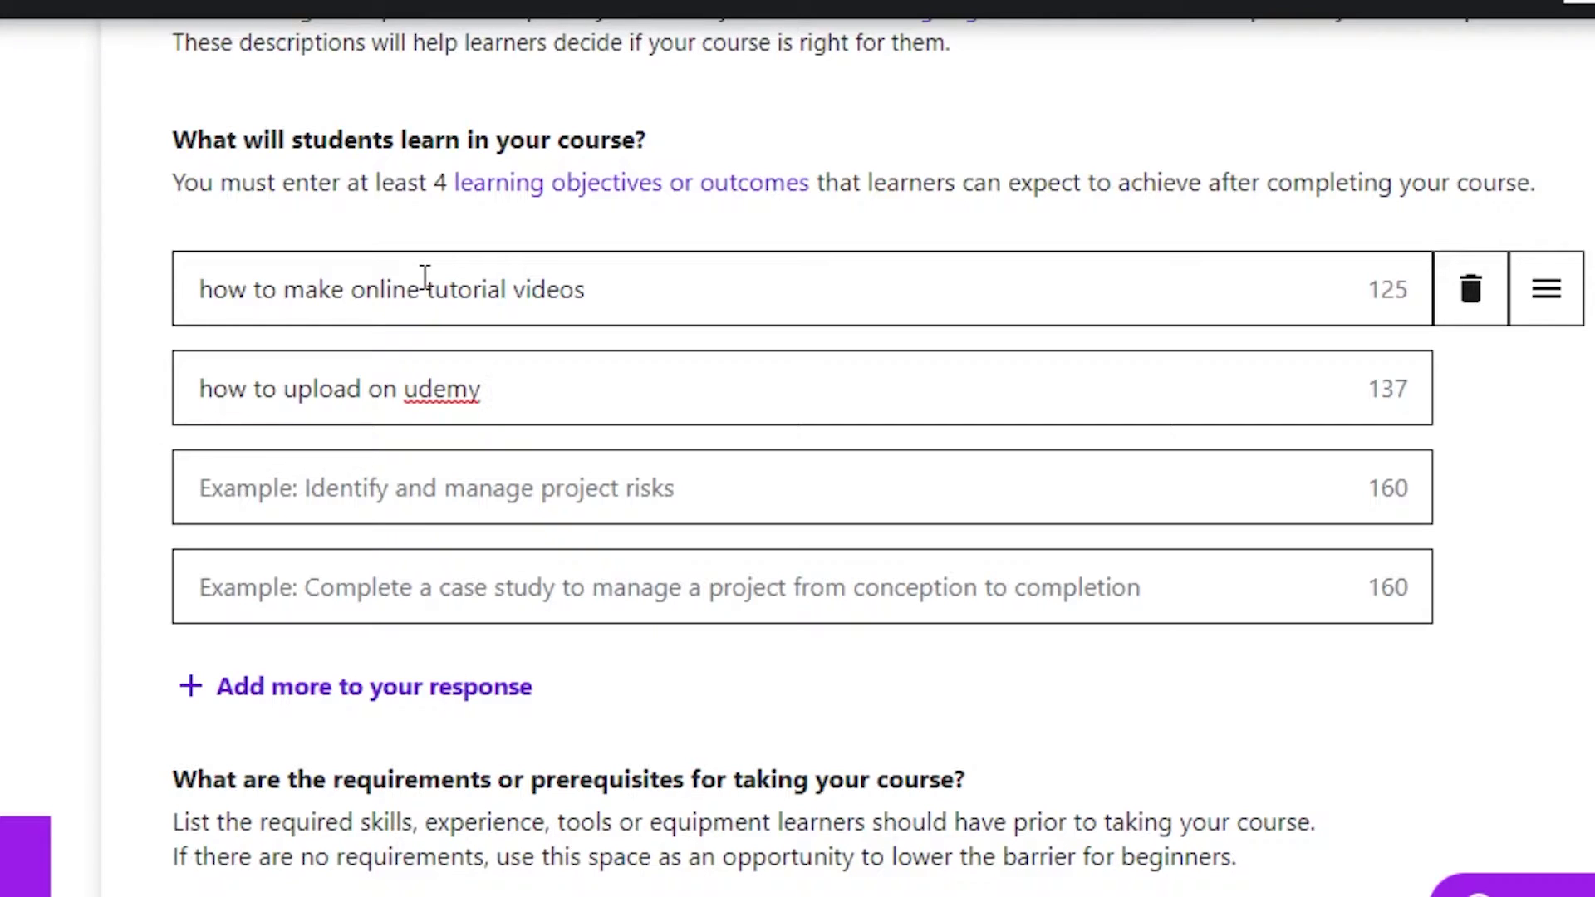
pyautogui.scroll(-5, 424, 276)
pyautogui.scroll(-3, 798, 448)
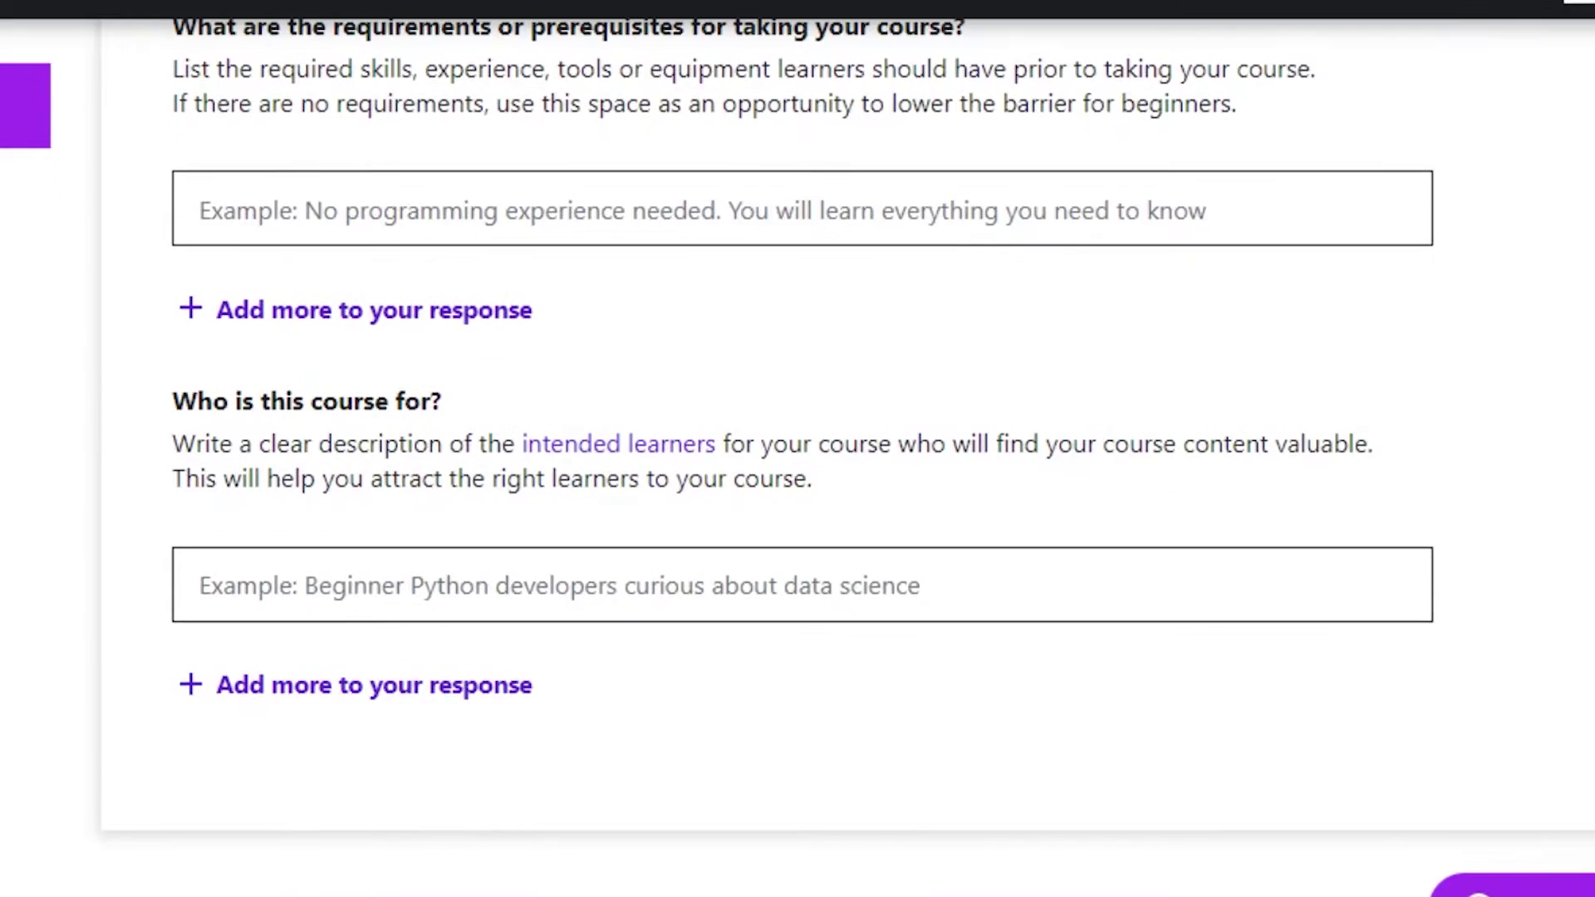
pyautogui.scroll(2, 798, 449)
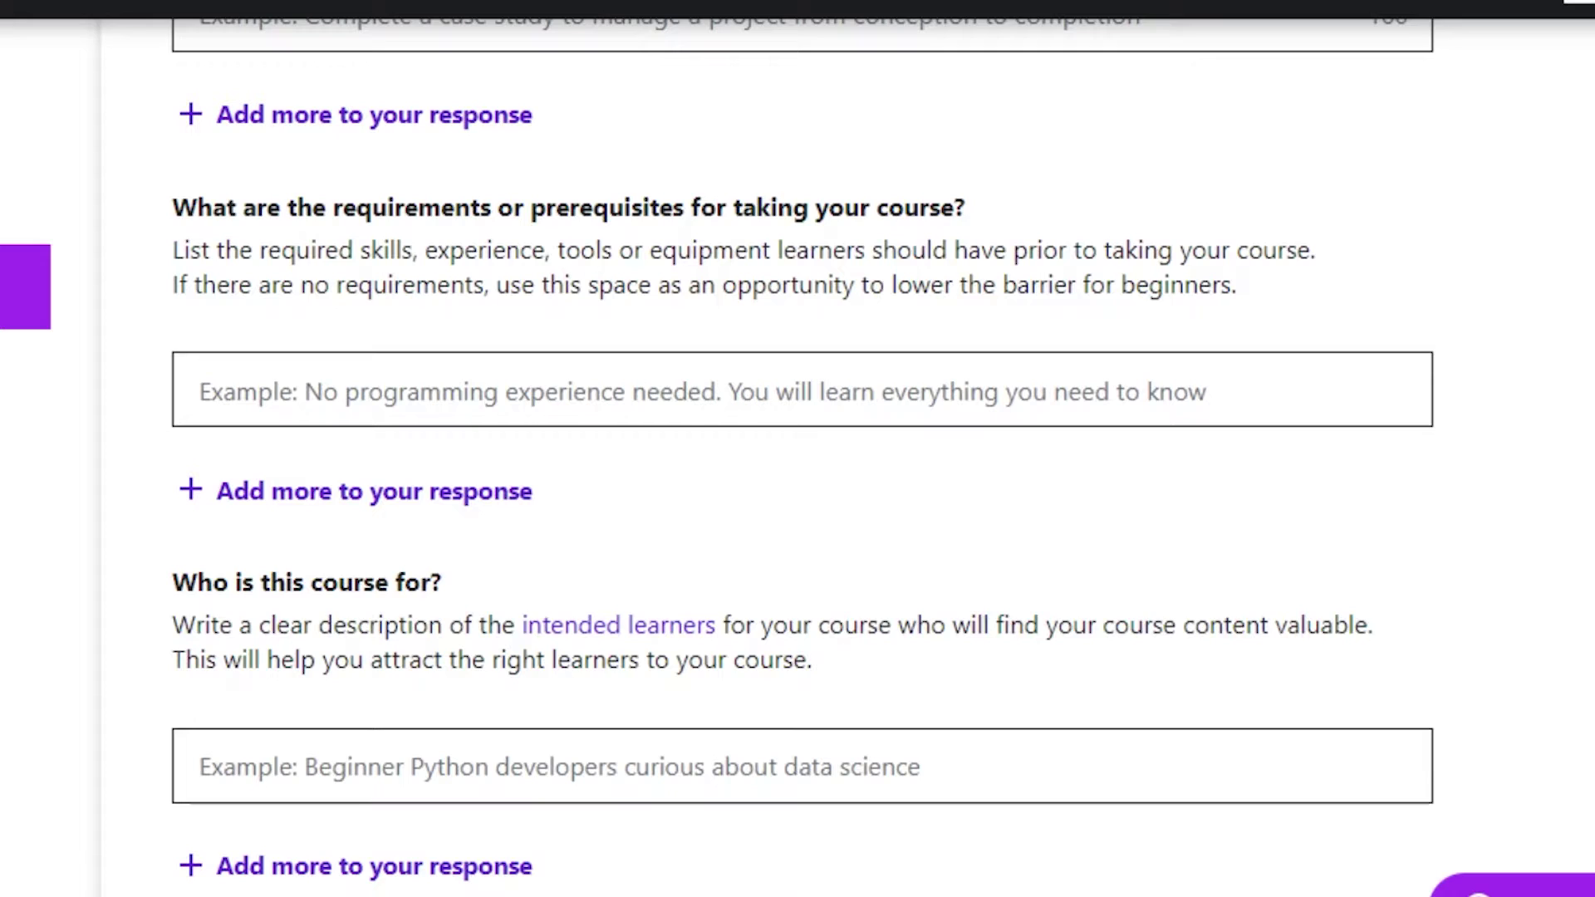
pyautogui.scroll(-5, 797, 449)
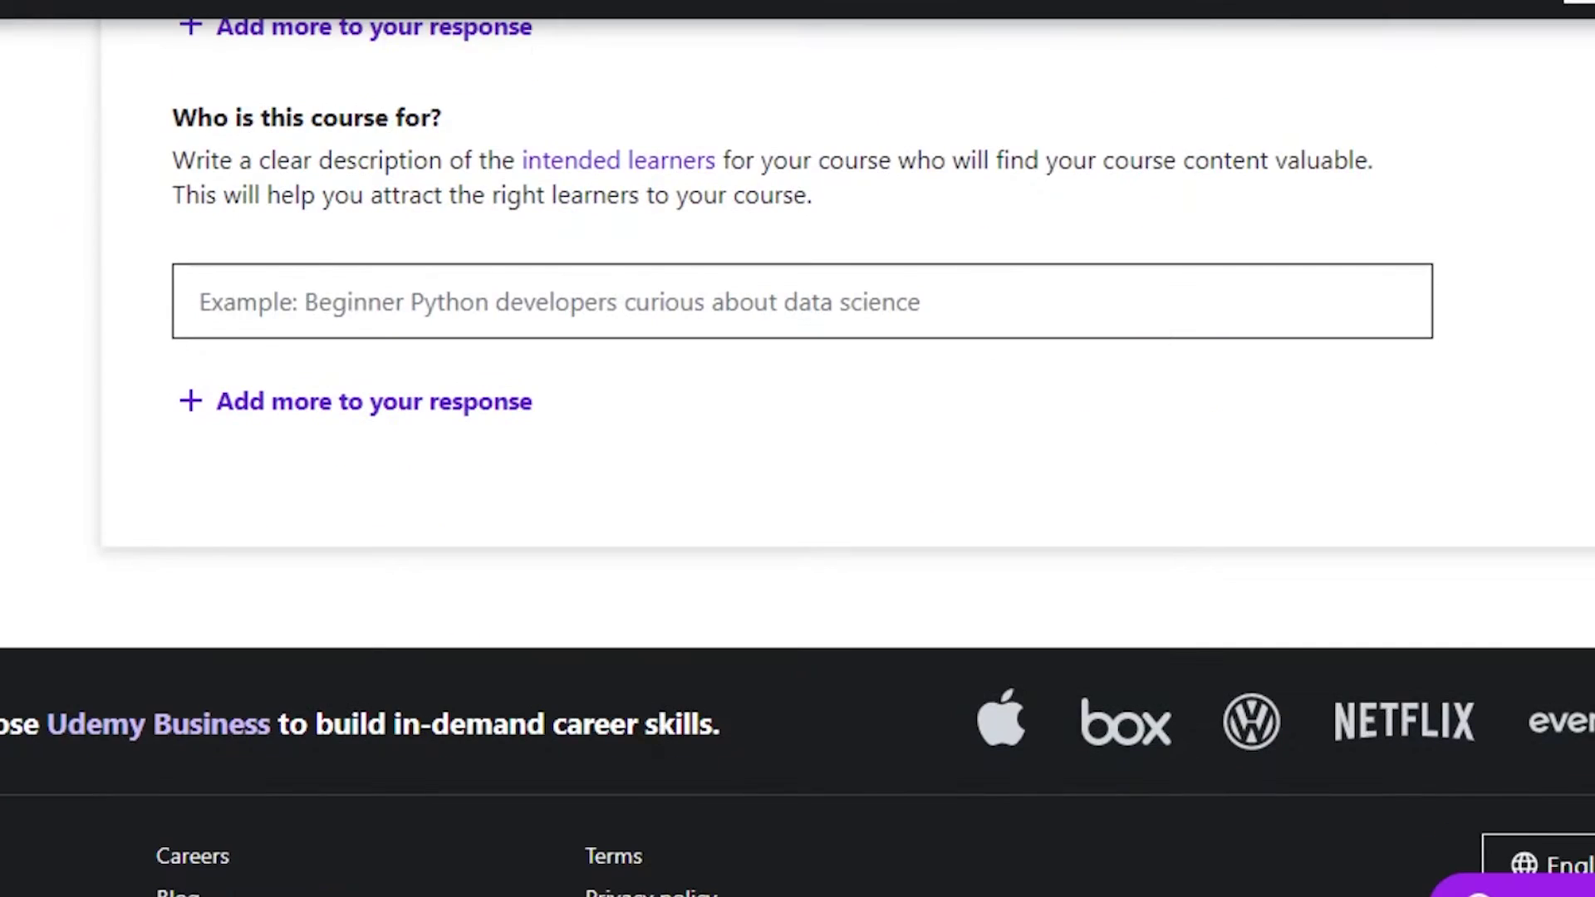
pyautogui.scroll(5, 798, 449)
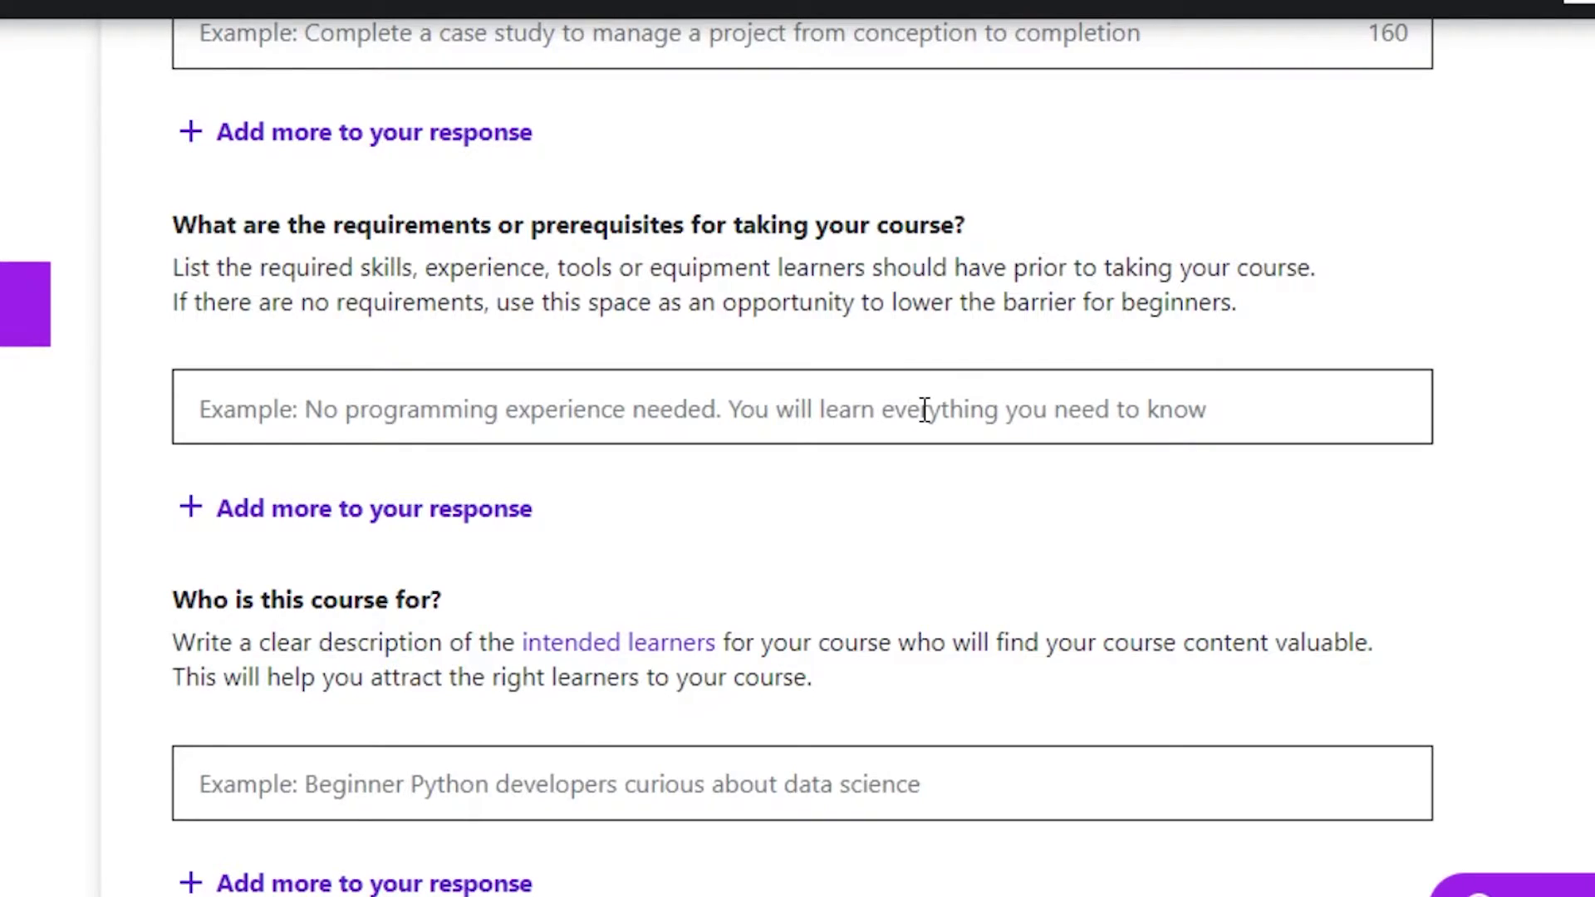
# Step: Enter the requirement 'you can join as a complete beginner'
pyautogui.click(813, 413)
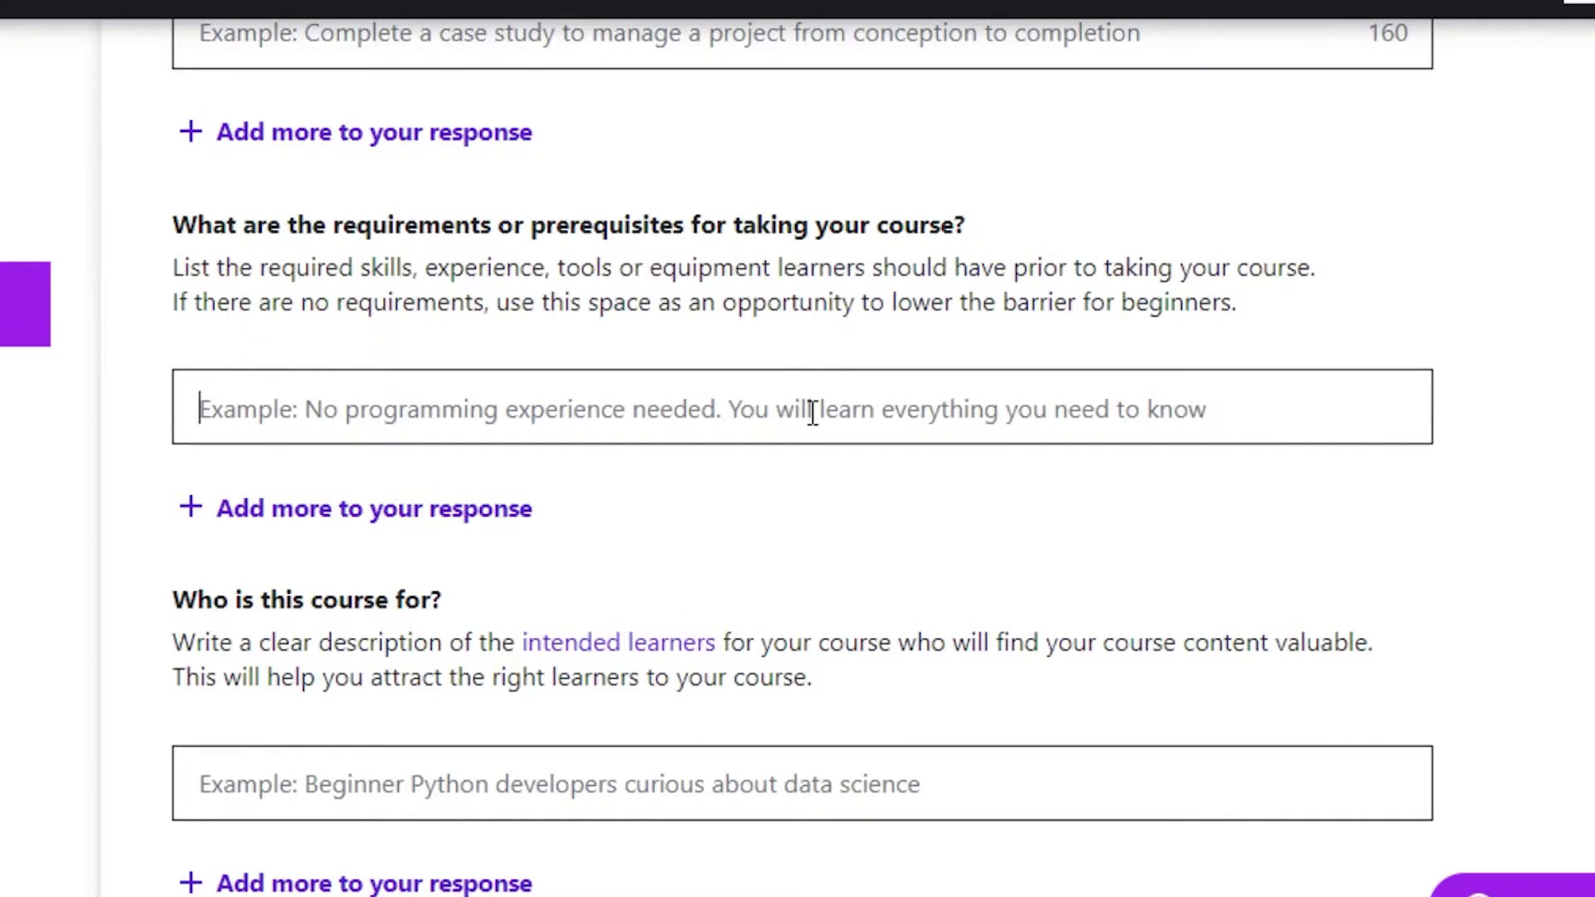
pyautogui.write('you v')
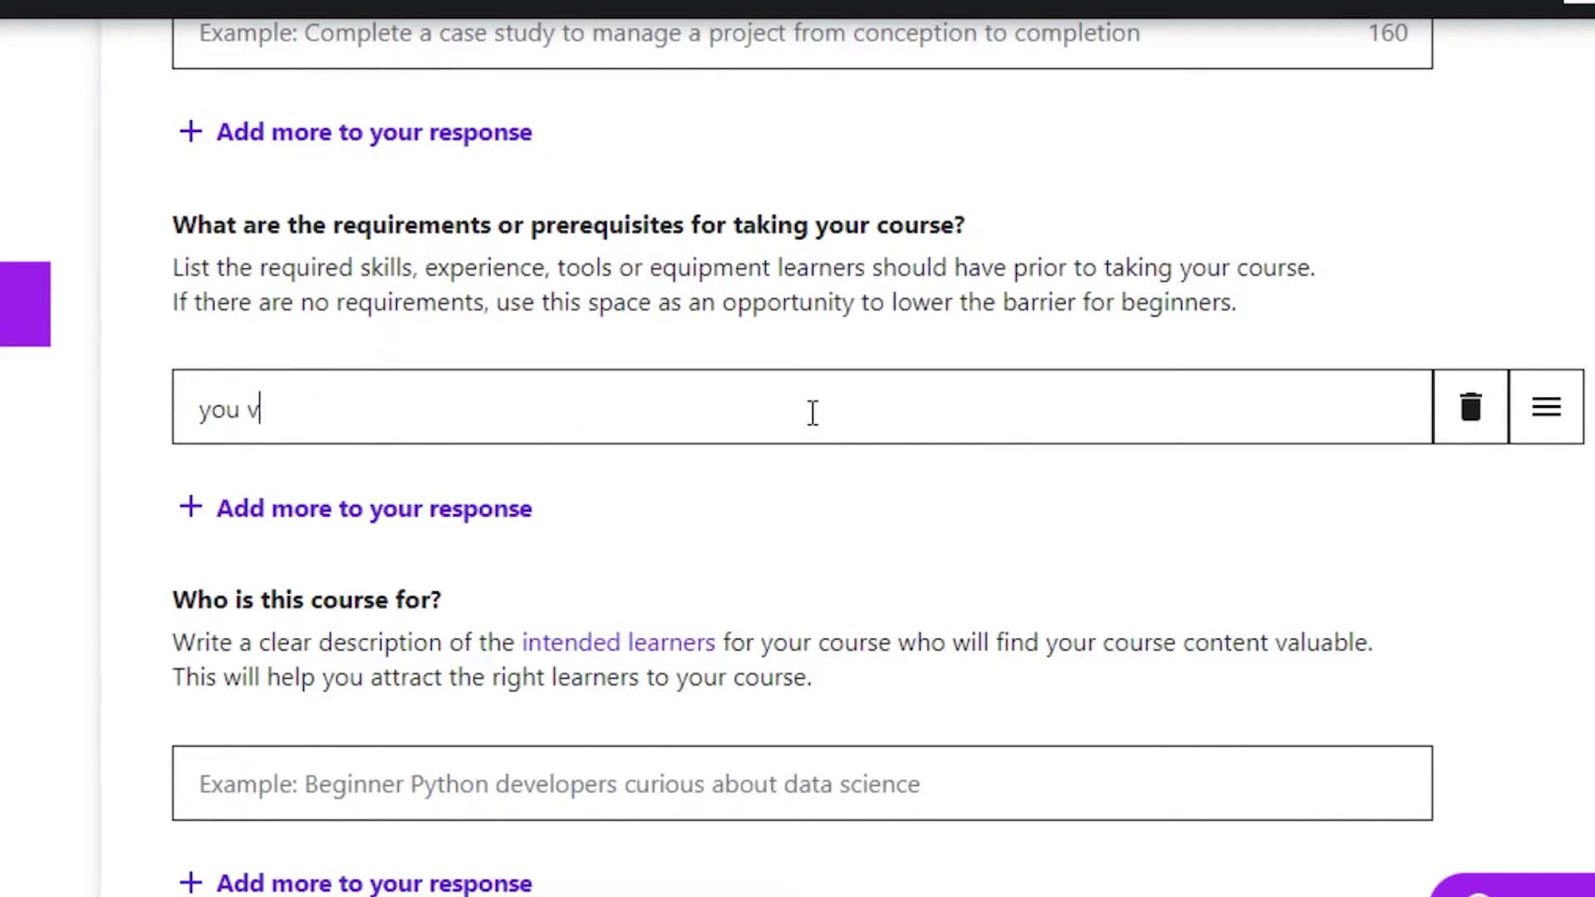
pyautogui.press('BackSpace')
pyautogui.write('can join as a complete beginner')
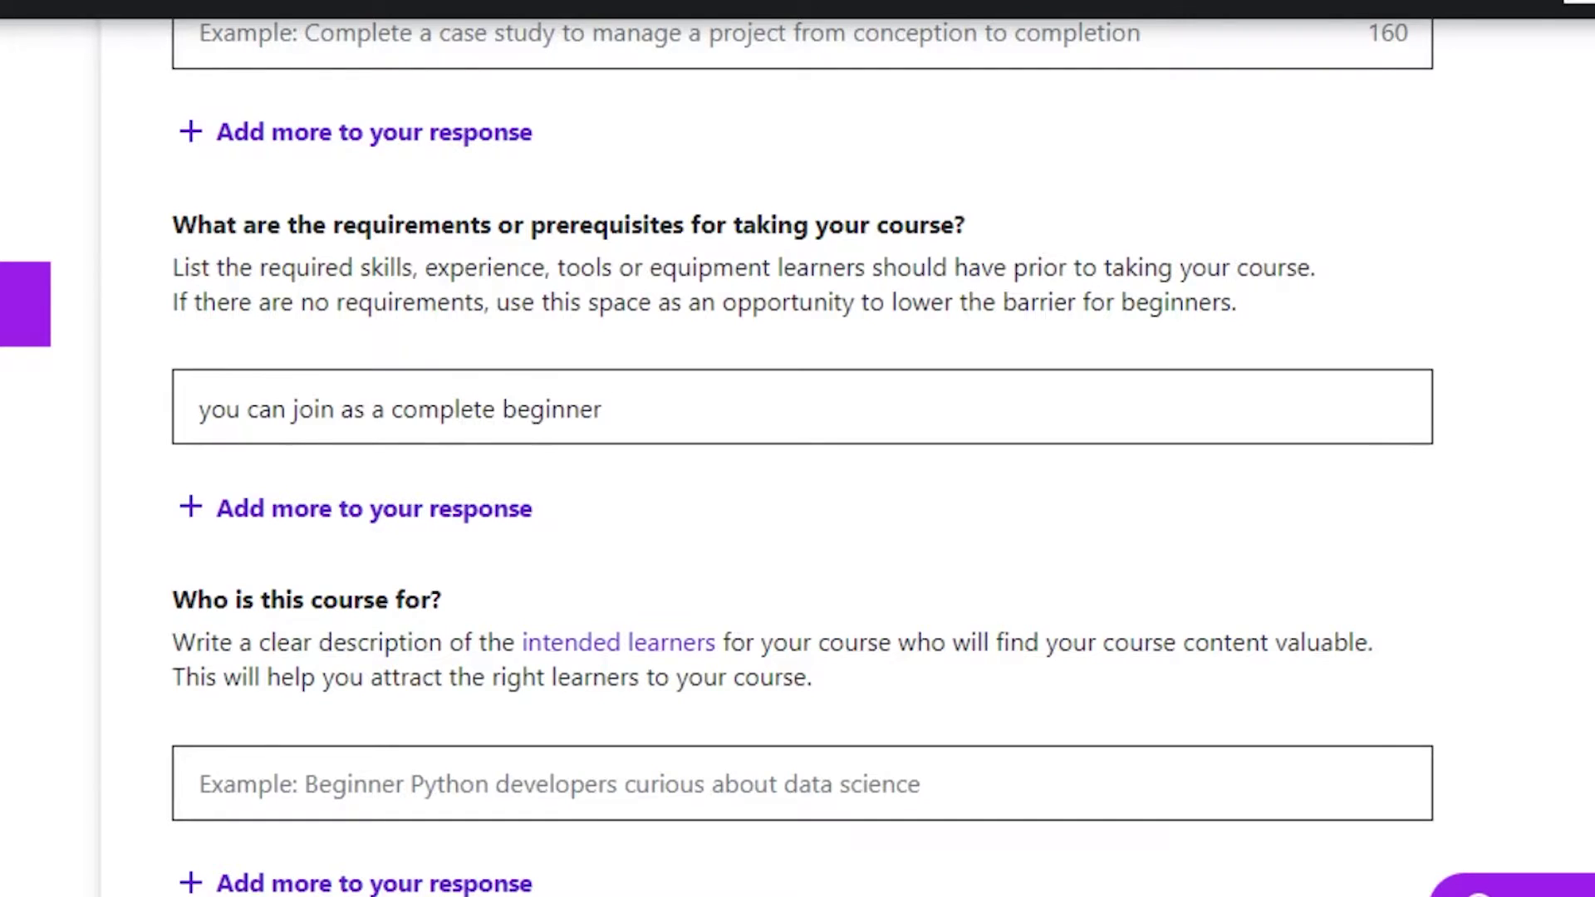
# Step: Describe the intended audience as 'IT beginners and teachers'
pyautogui.scroll(-3, 275, 361)
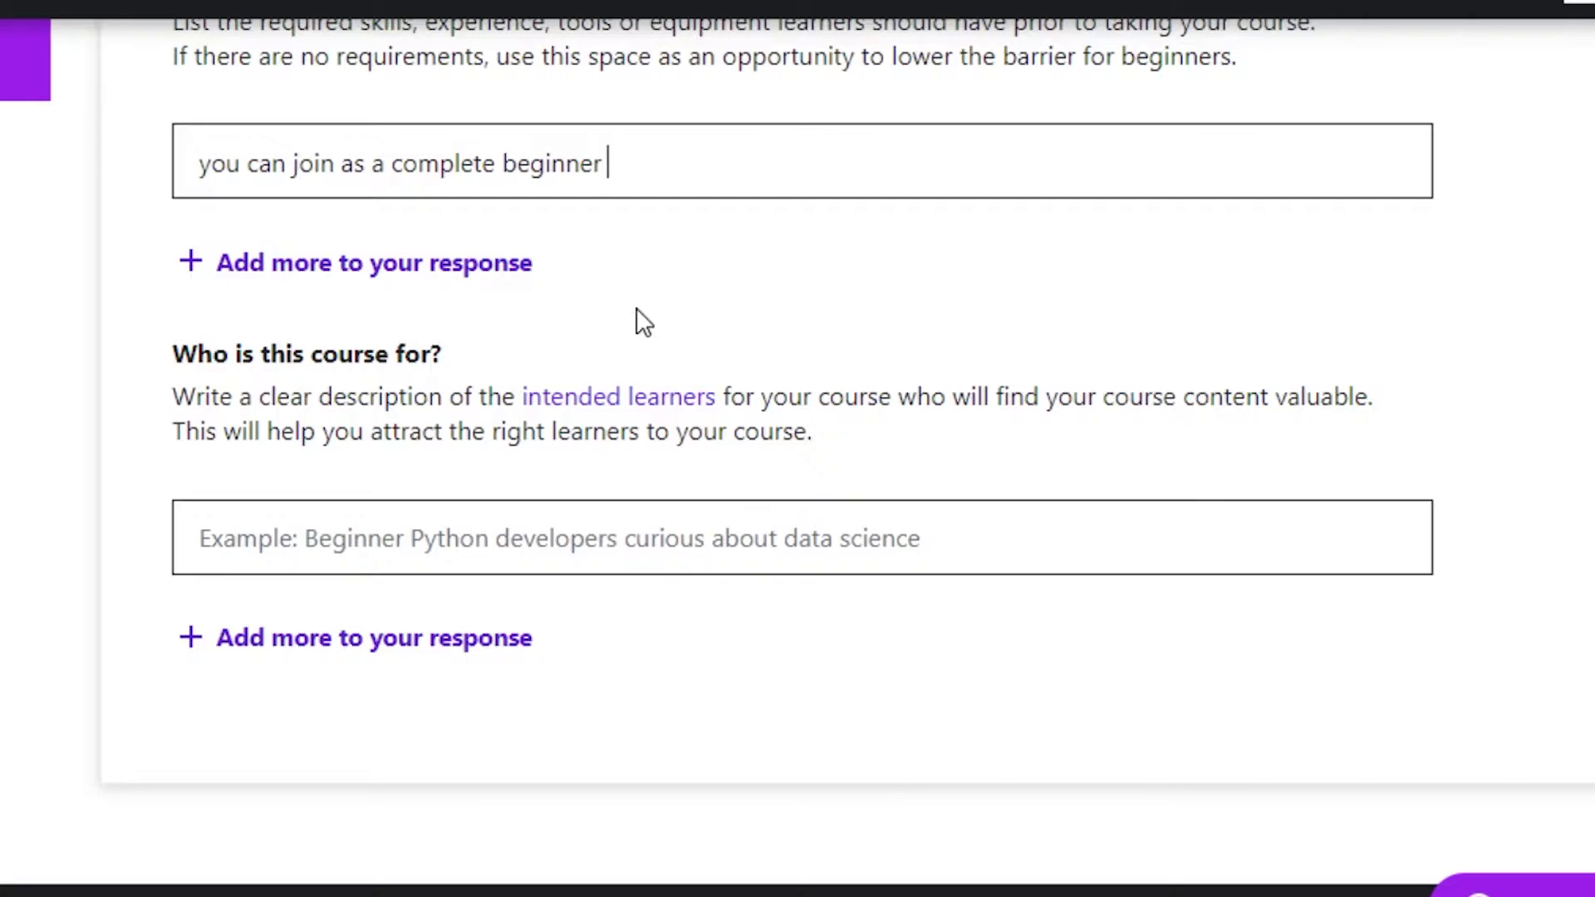
pyautogui.click(592, 541)
pyautogui.write('I')
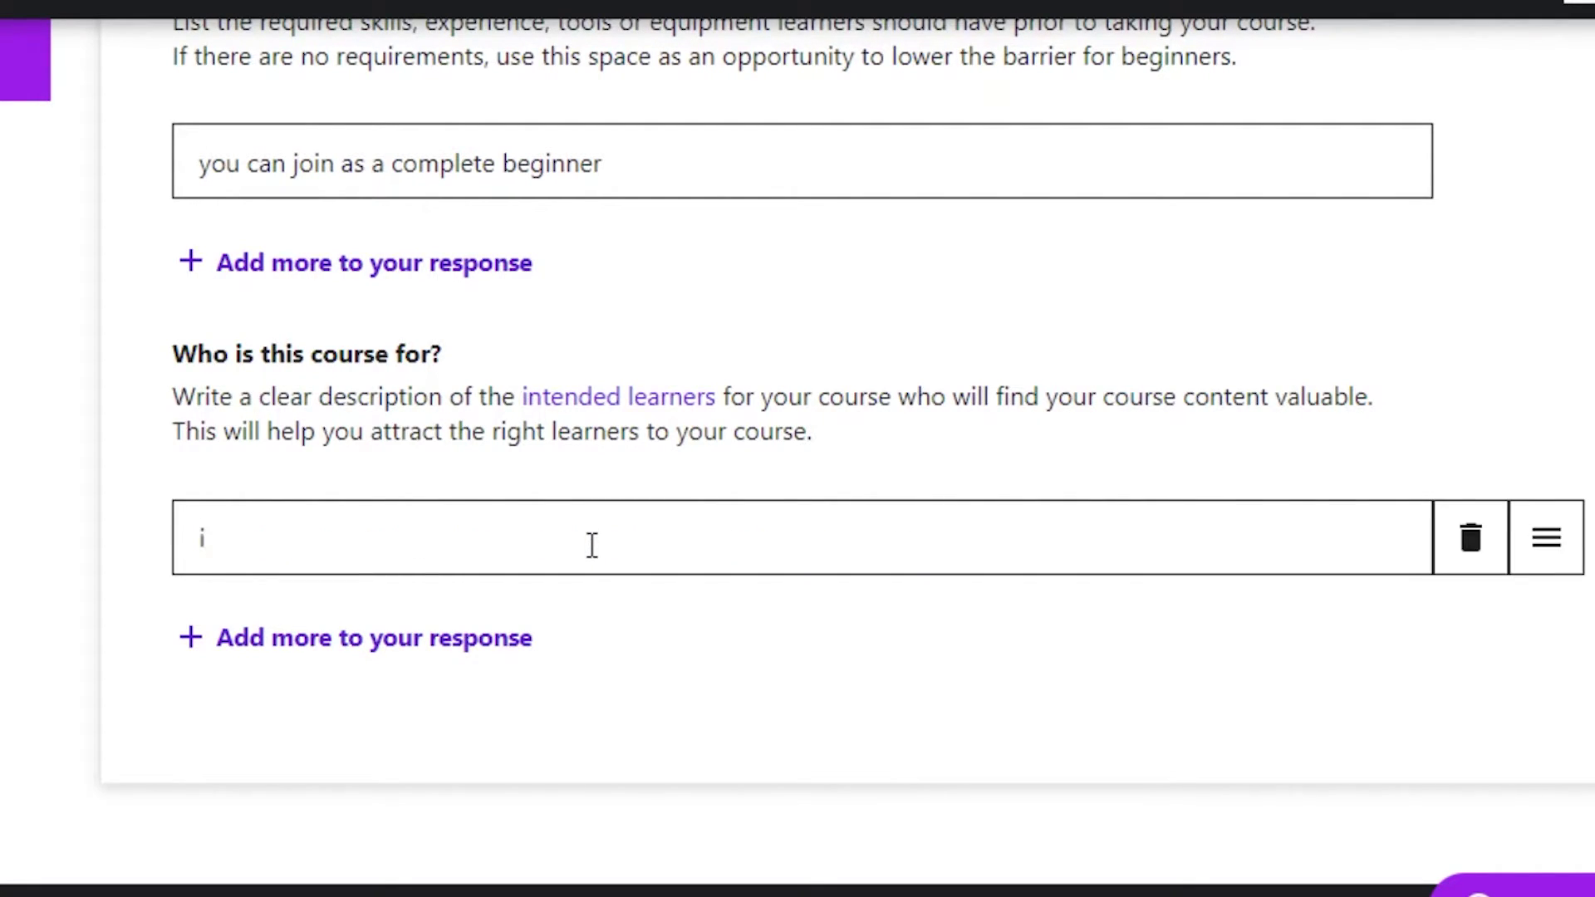
pyautogui.press('BackSpace')
pyautogui.write('IT beginners and teachers')
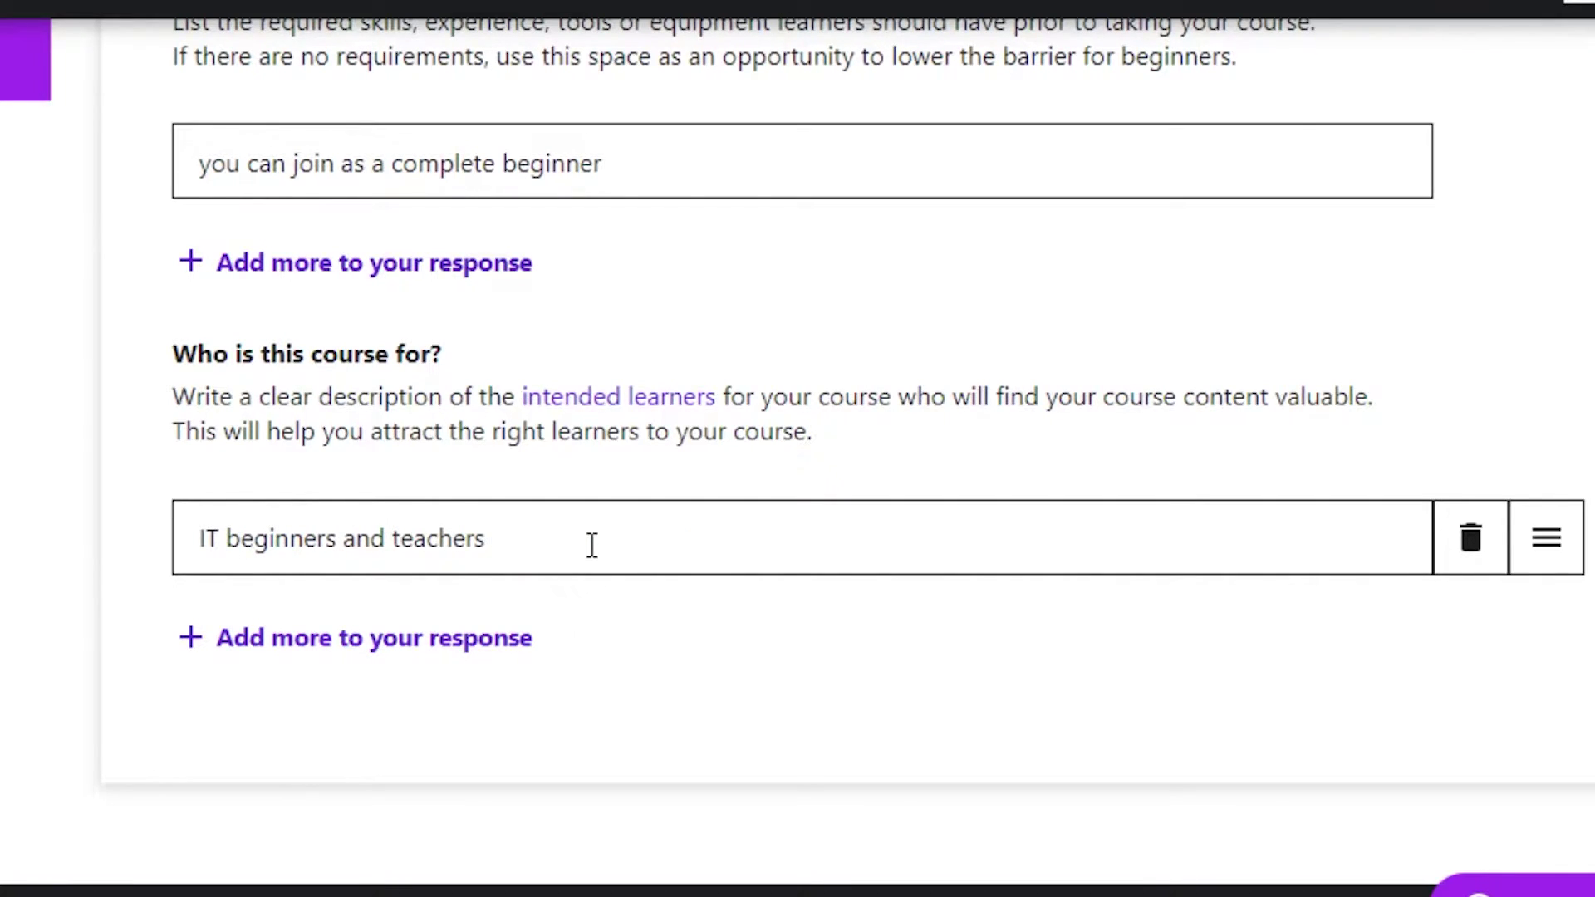
pyautogui.scroll(-4, 1418, 854)
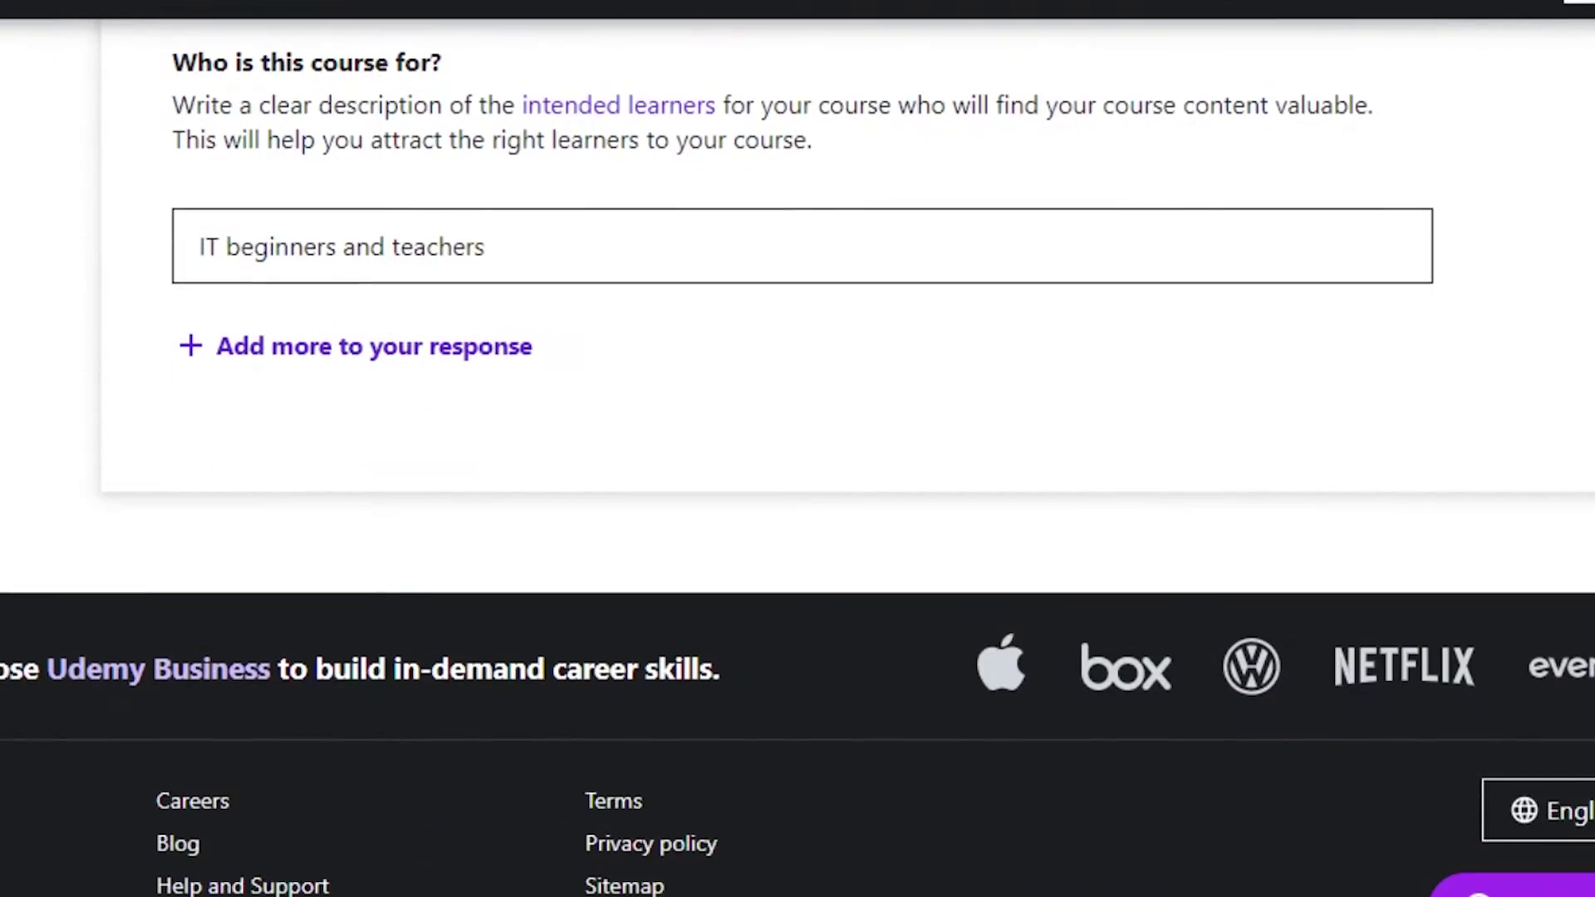
pyautogui.scroll(6, 1418, 854)
pyautogui.scroll(8, 718, 441)
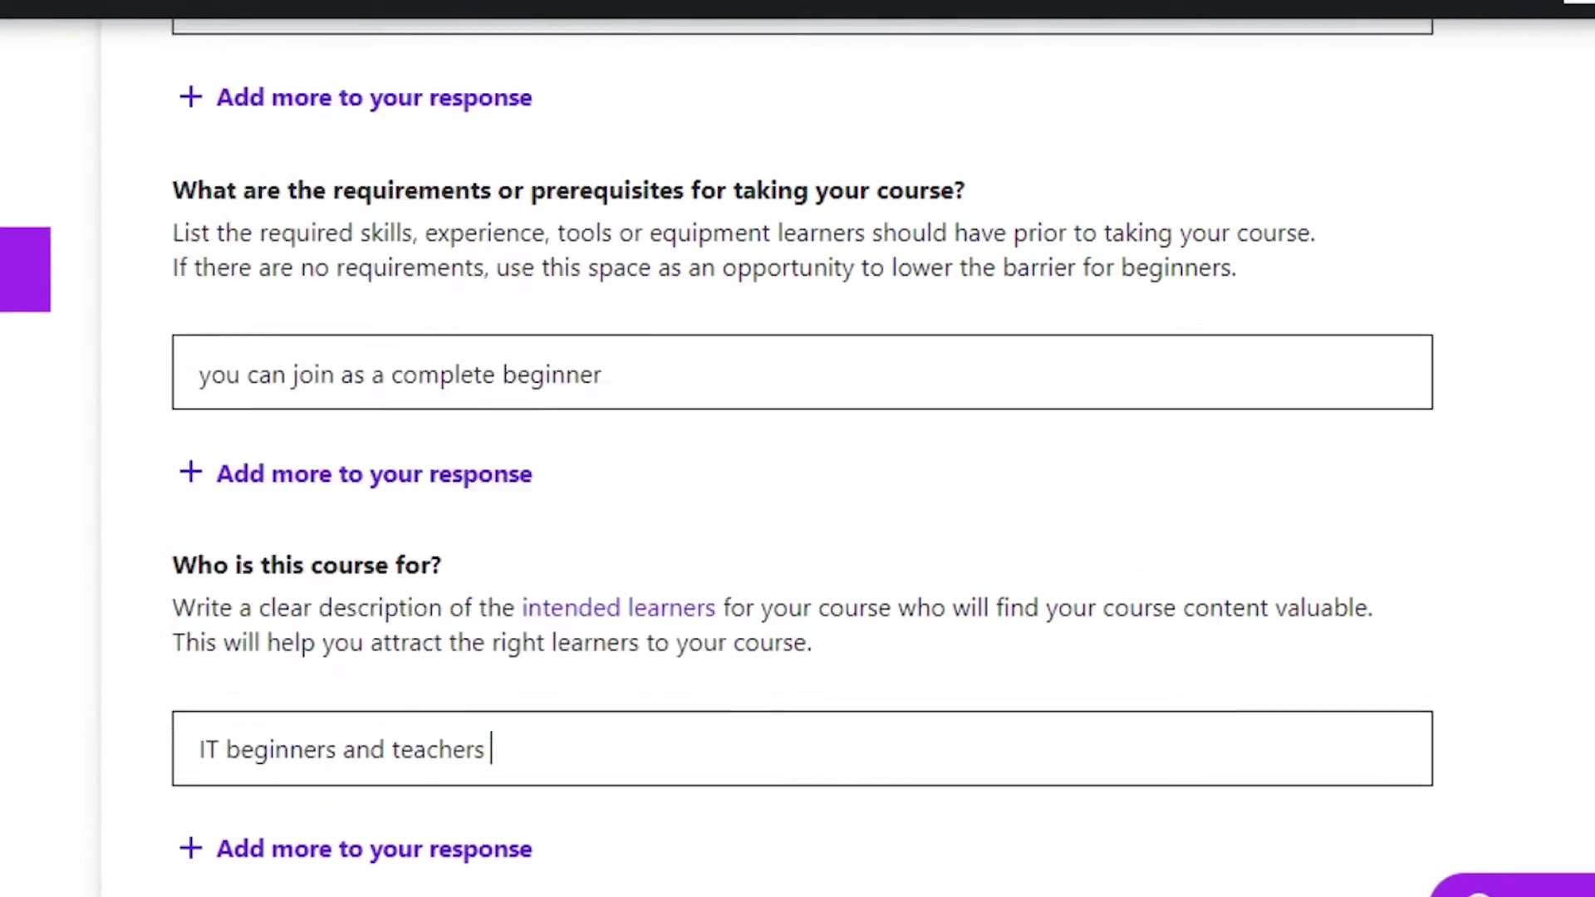
pyautogui.scroll(1, 718, 448)
pyautogui.scroll(-4, 717, 448)
pyautogui.scroll(4, 718, 449)
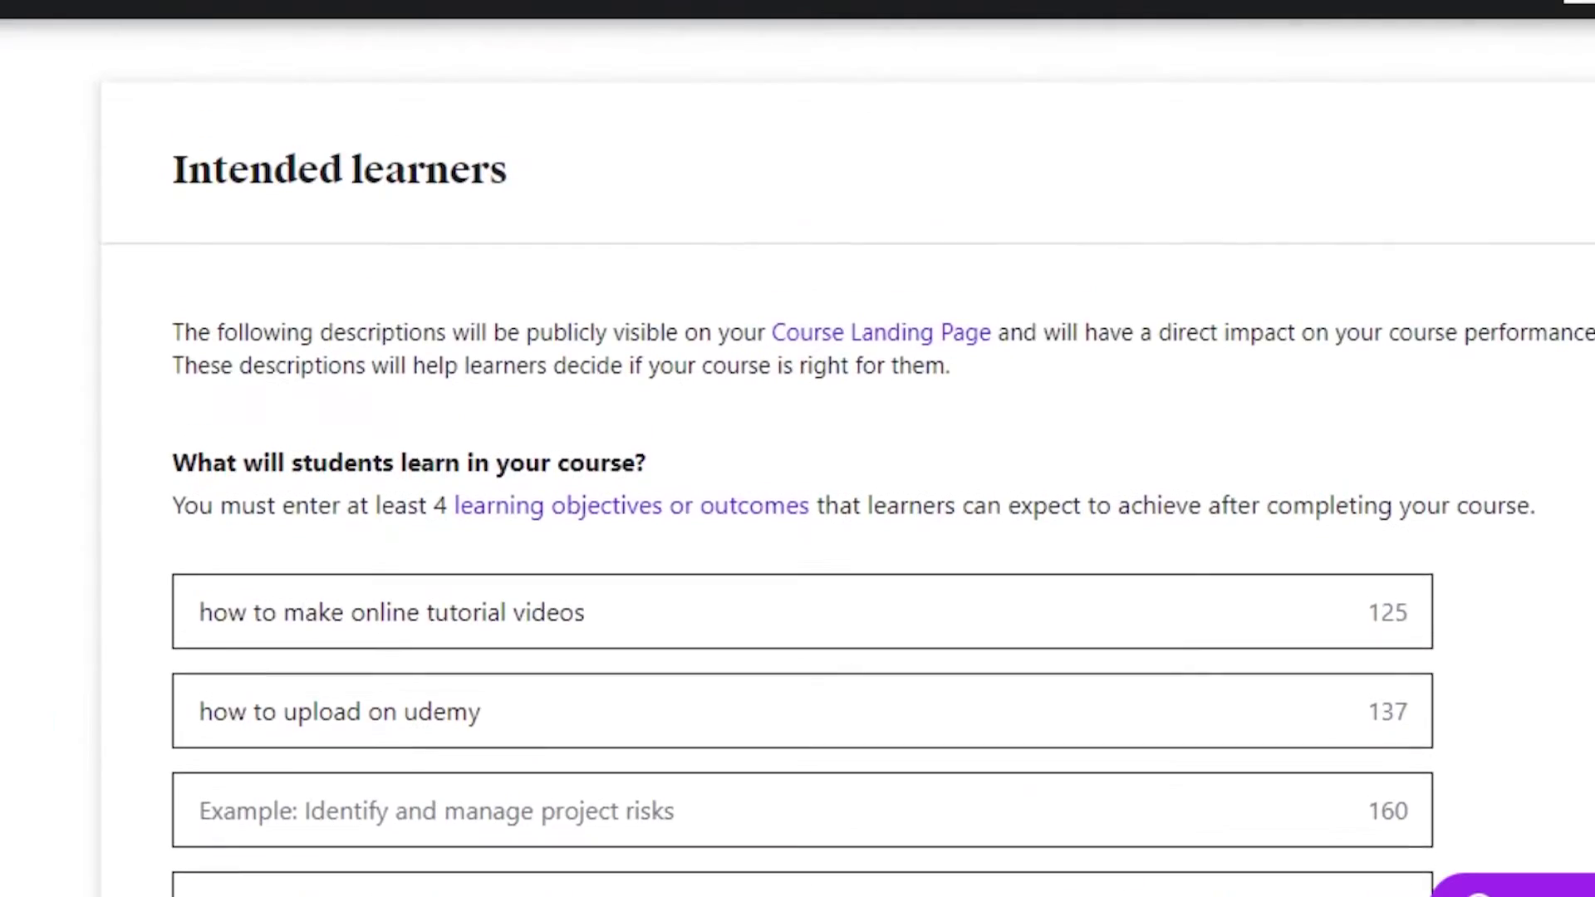
pyautogui.scroll(-8, 718, 448)
pyautogui.scroll(6, 797, 449)
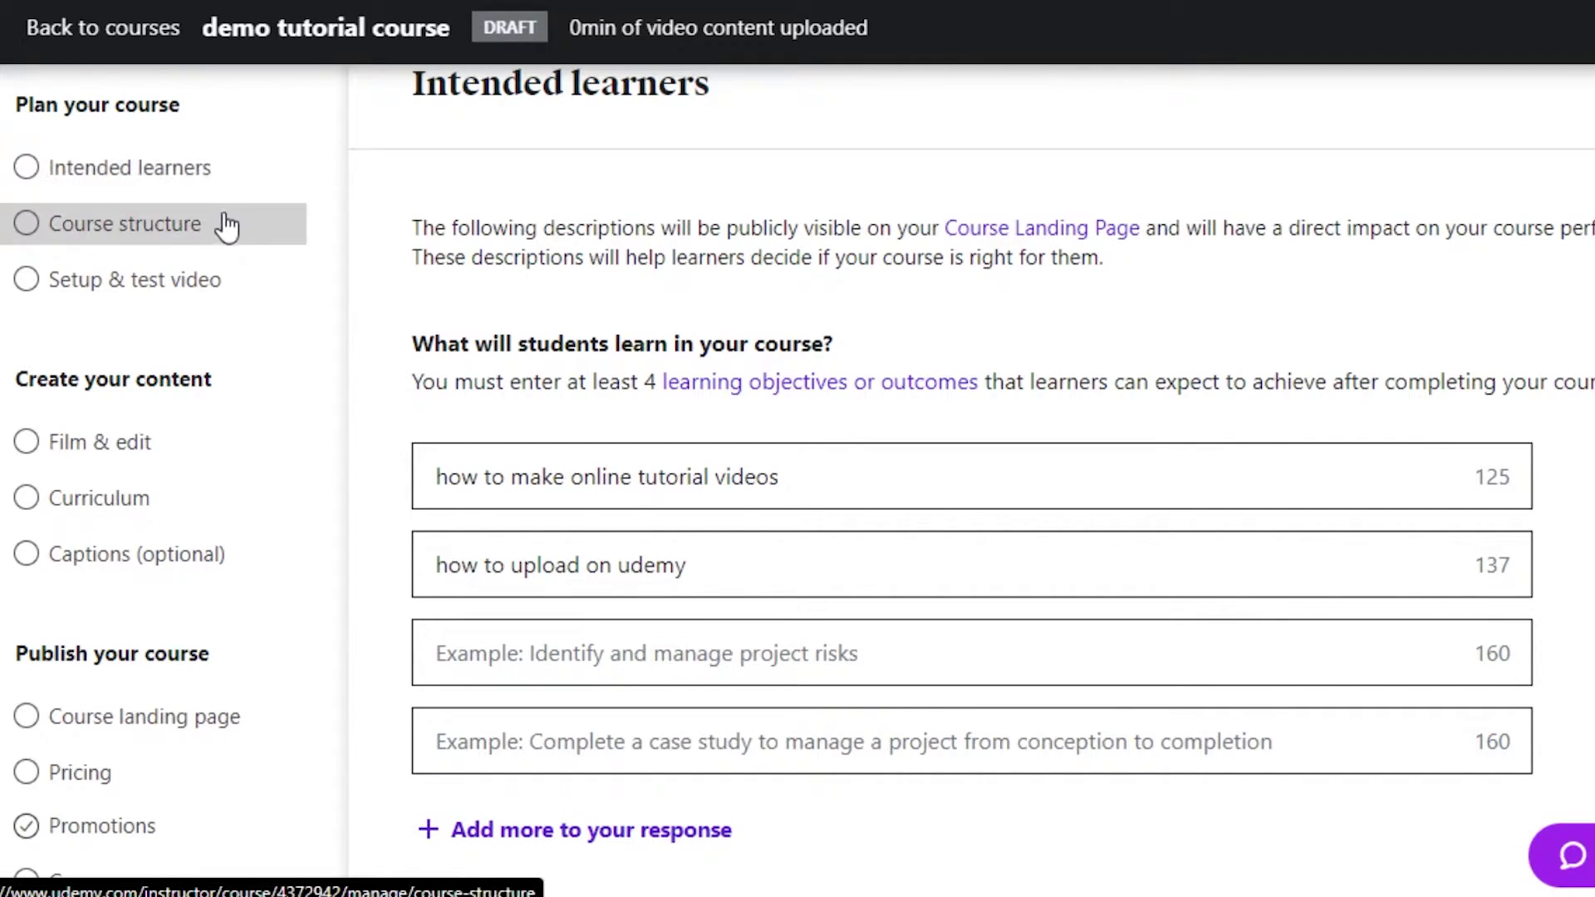
# Step: Cancel leaving for Course structure to keep the unsaved Intended learners changes
pyautogui.click(37, 222)
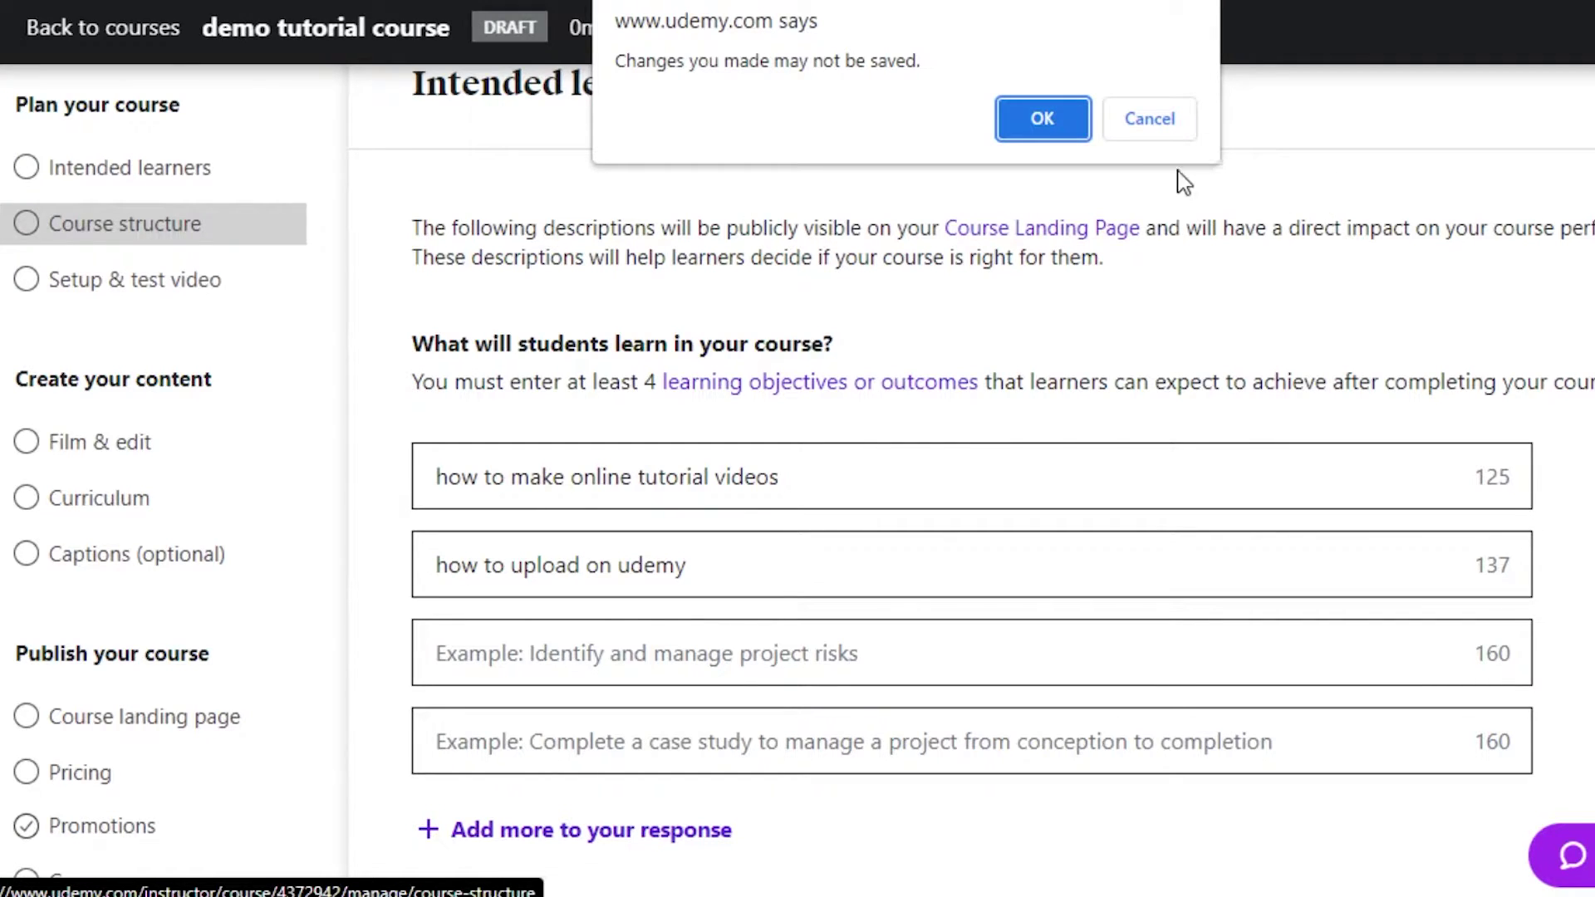
pyautogui.click(1150, 121)
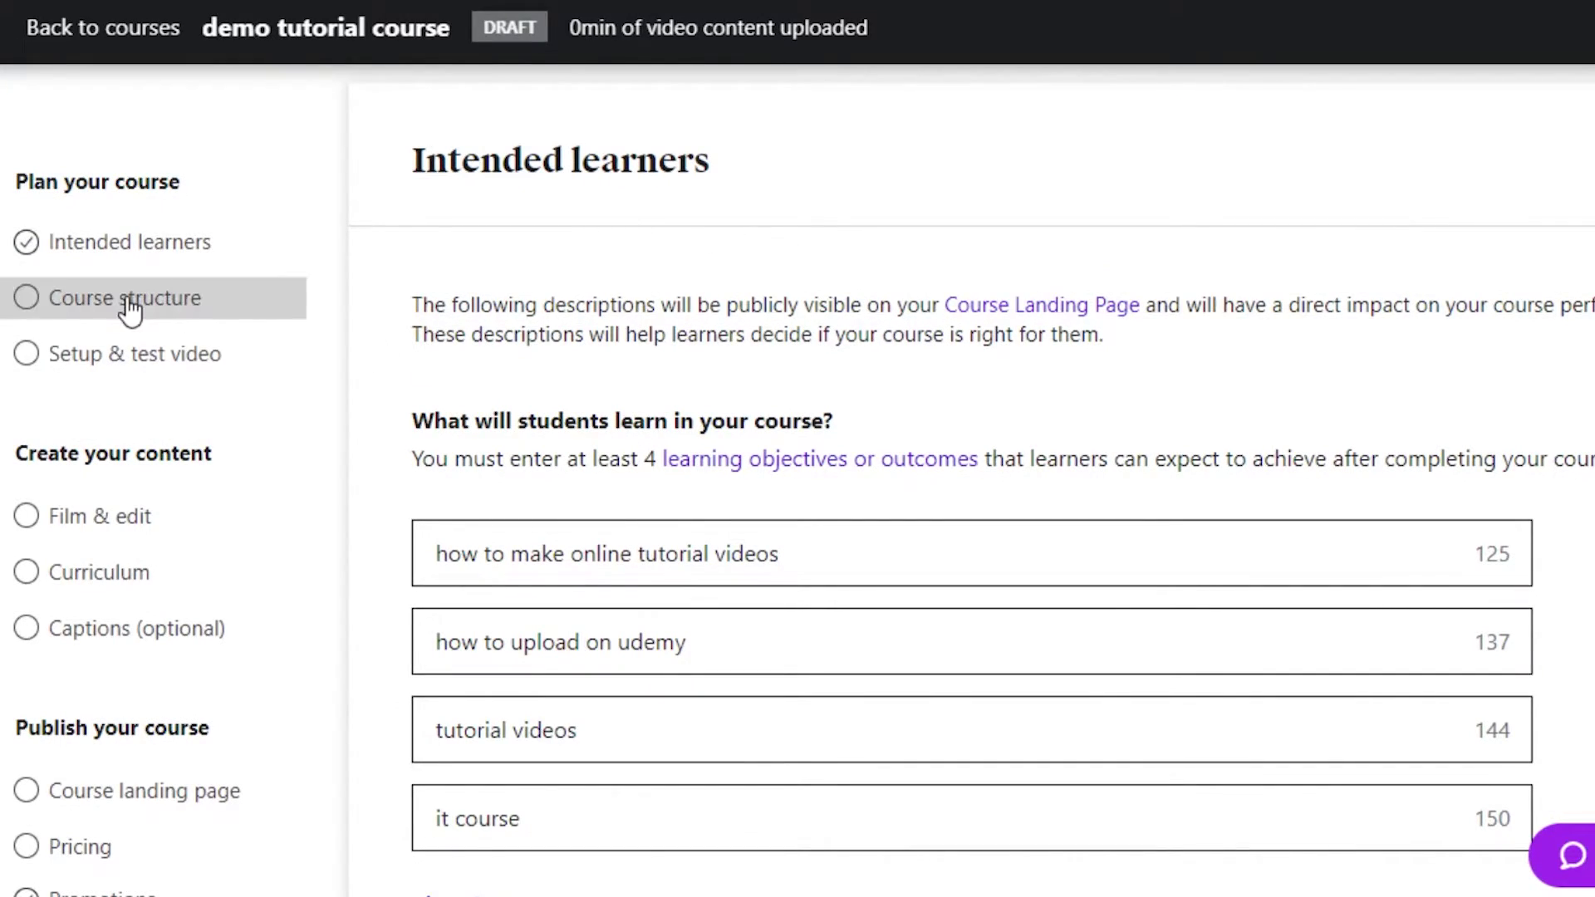
# Step: Read through the Course structure tips, then go to Setup & test video
pyautogui.click(37, 304)
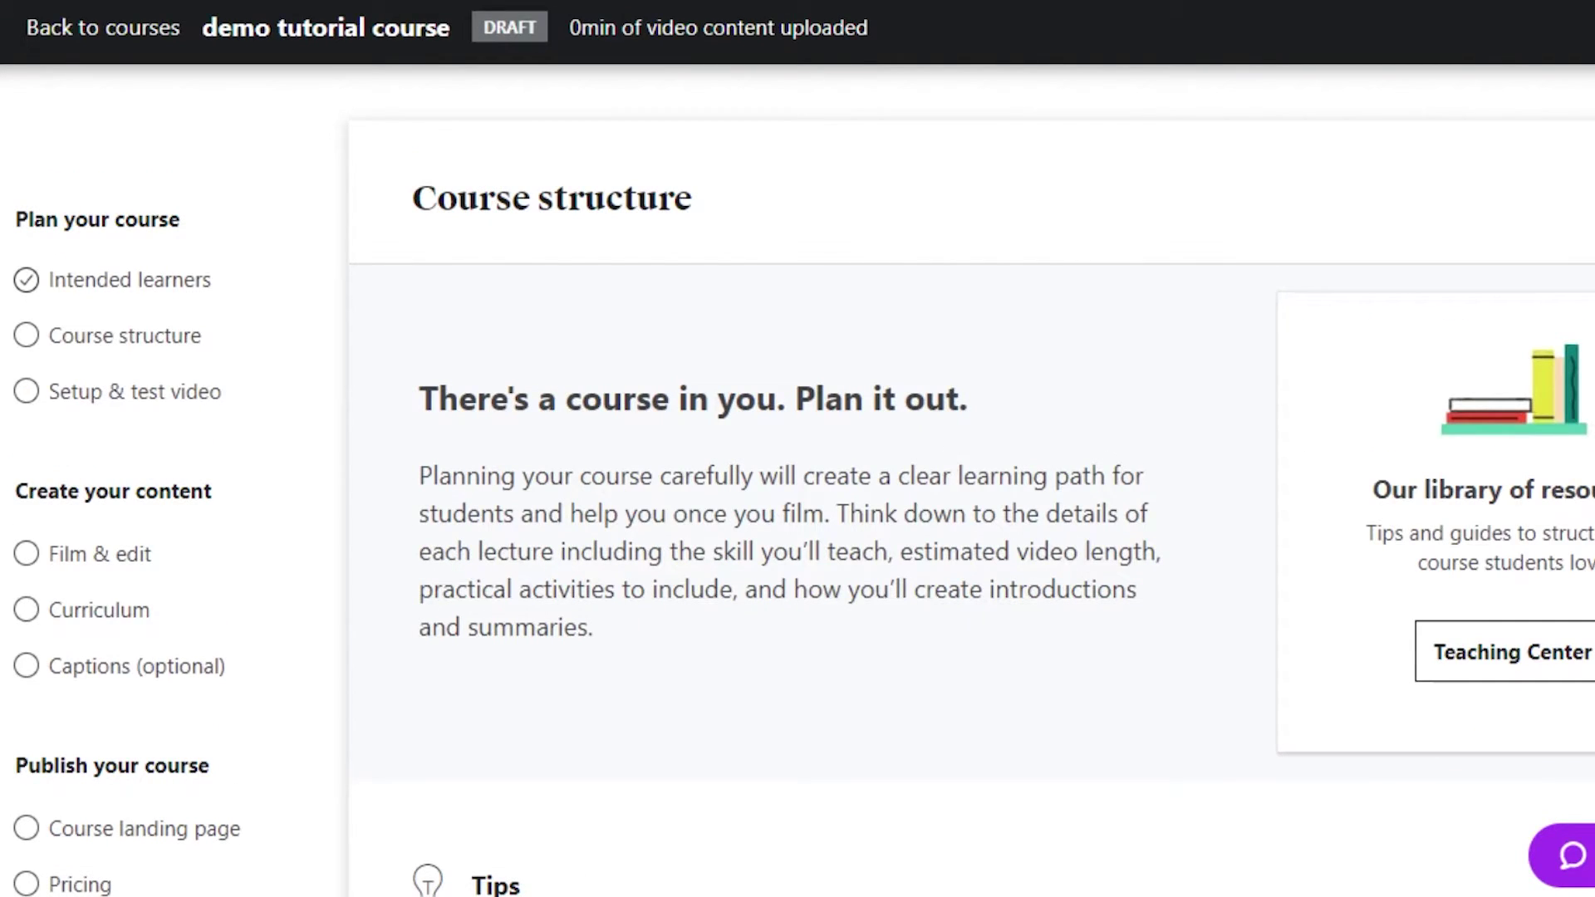
pyautogui.scroll(-5, 1135, 465)
pyautogui.scroll(5, 798, 465)
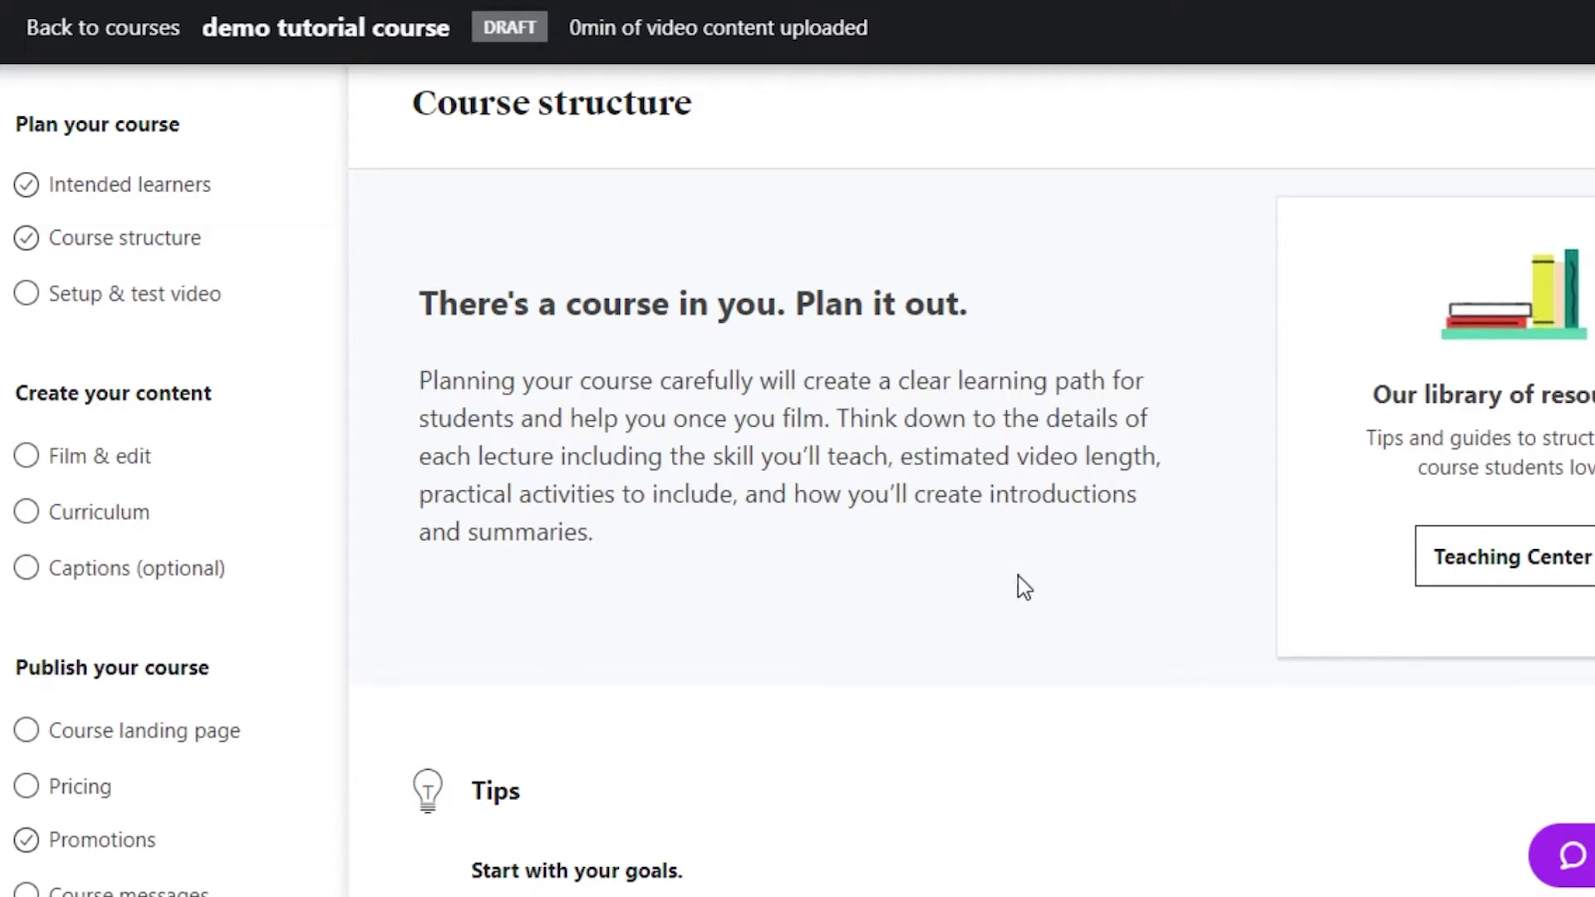
pyautogui.scroll(-20, 893, 482)
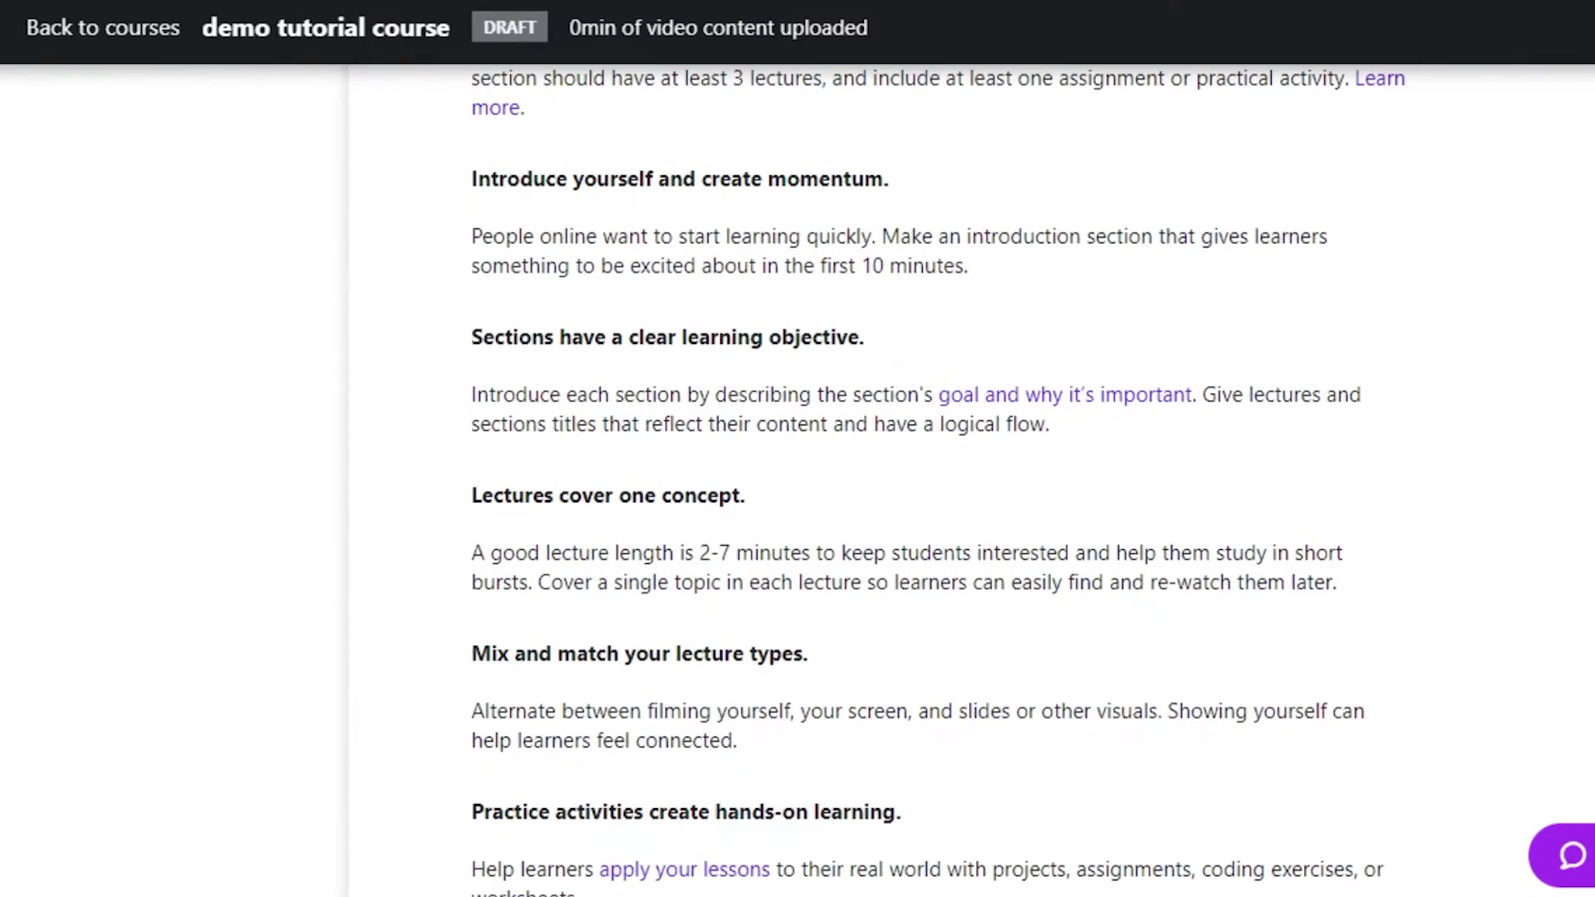
pyautogui.scroll(-3, 893, 482)
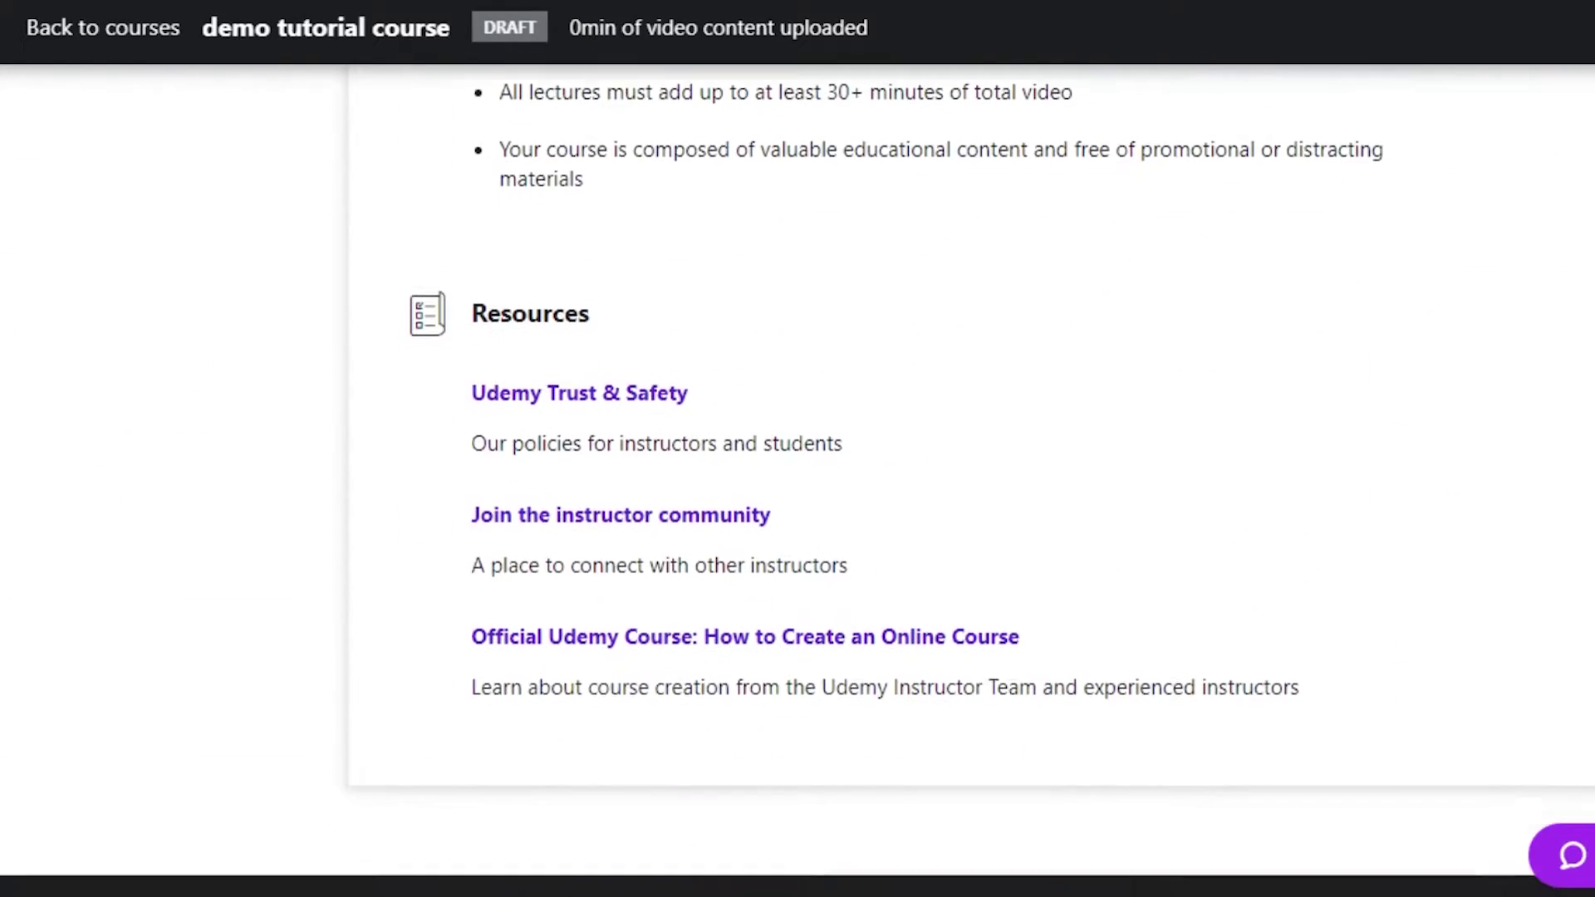
pyautogui.scroll(9, 893, 482)
pyautogui.scroll(2, 893, 482)
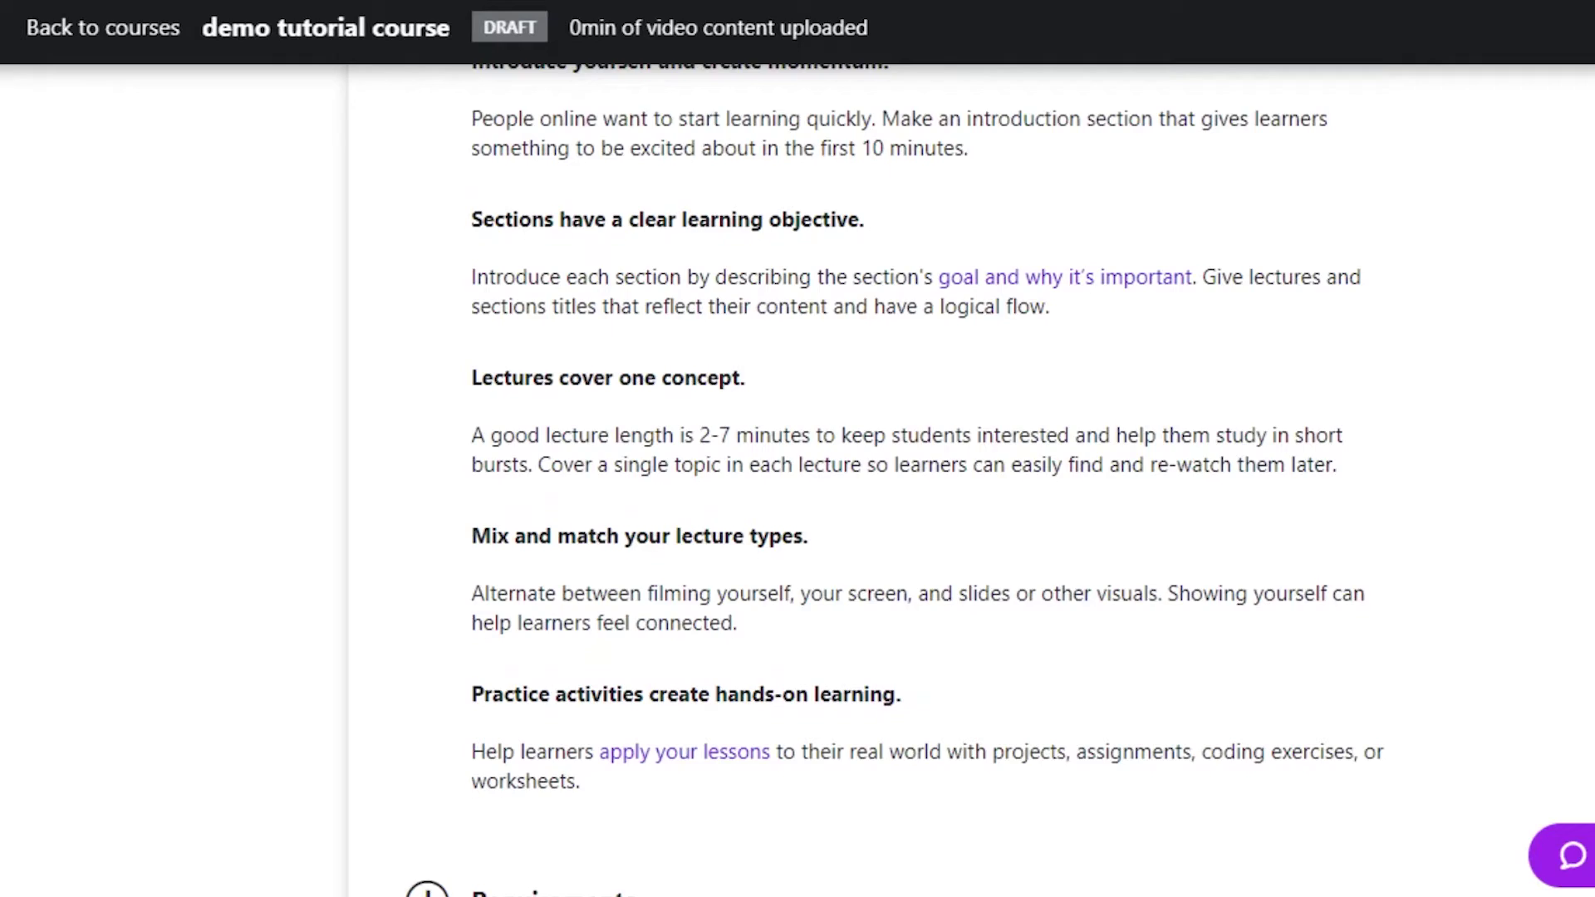
pyautogui.scroll(5, 893, 482)
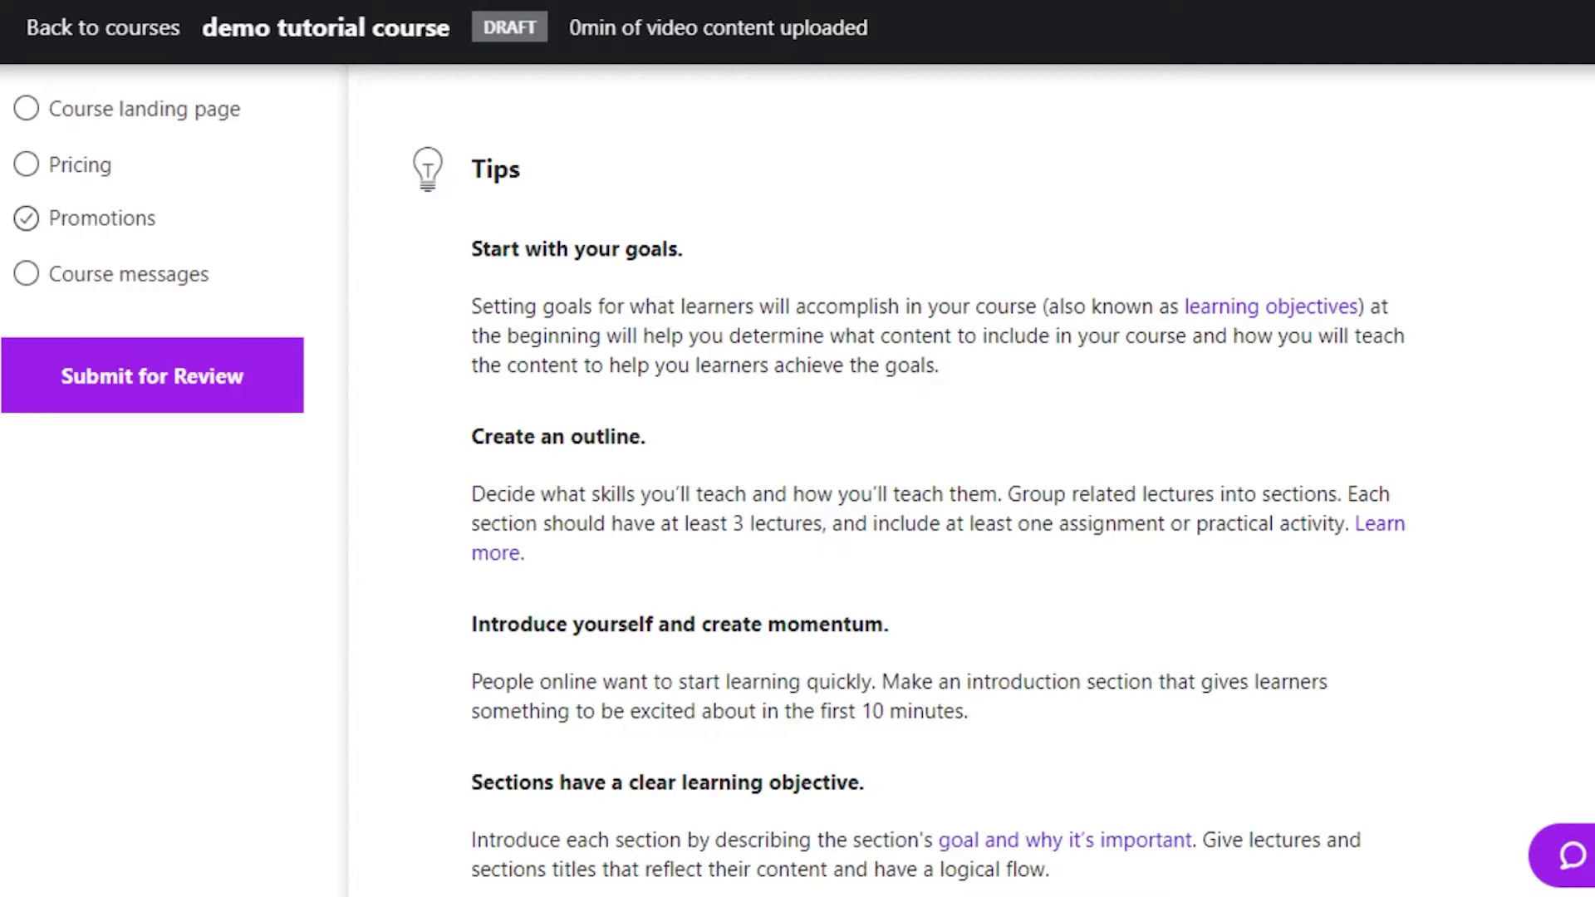
pyautogui.scroll(-4, 933, 357)
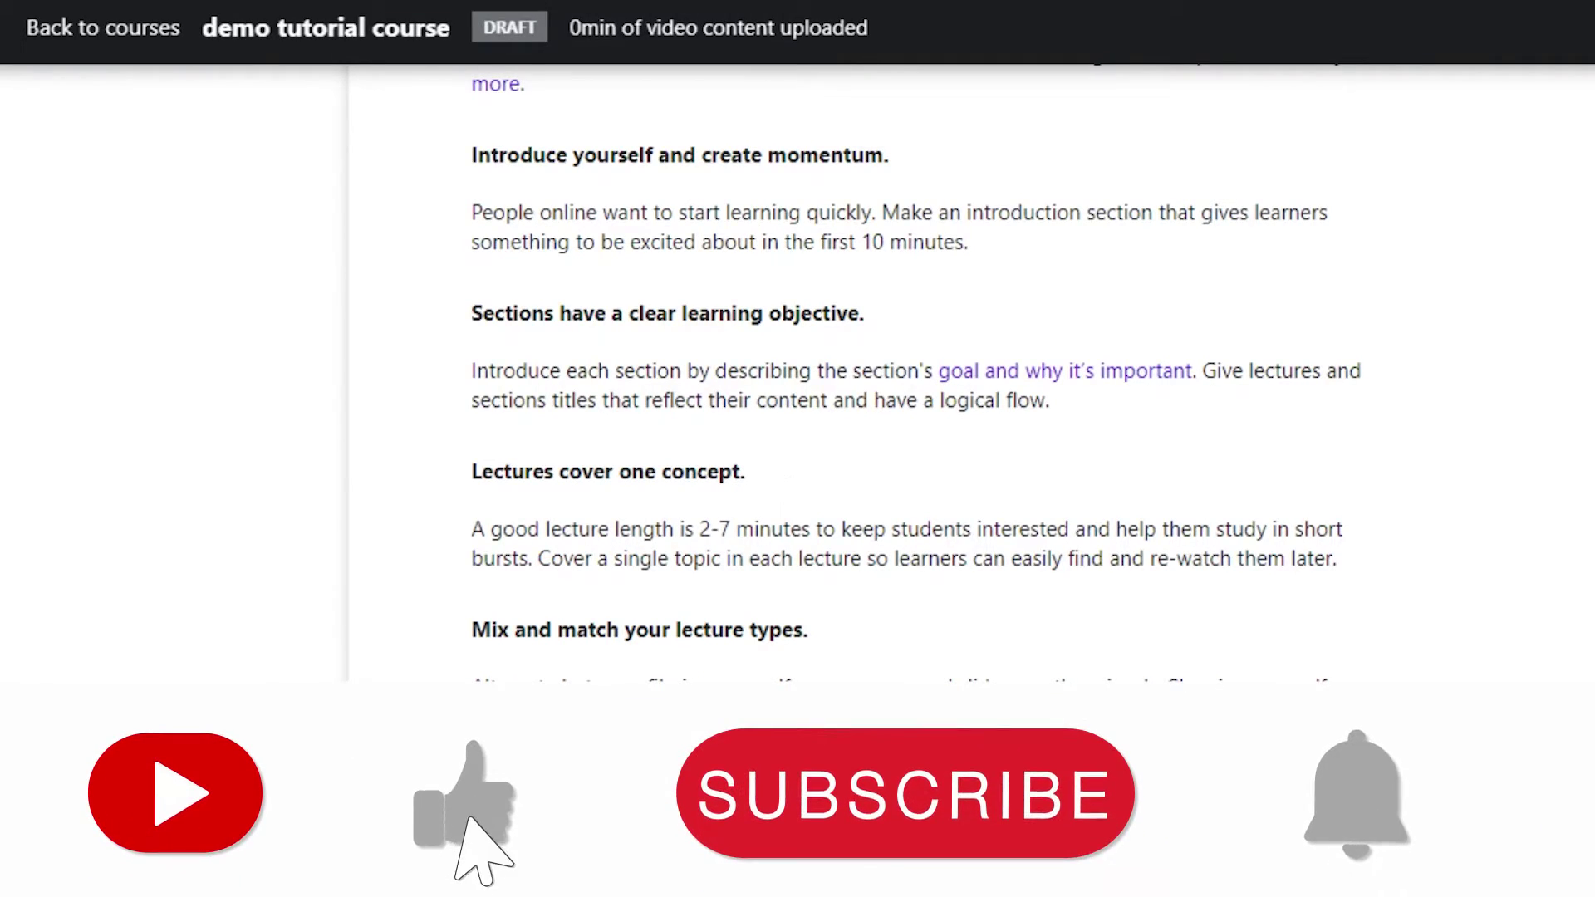
pyautogui.scroll(-7, 914, 374)
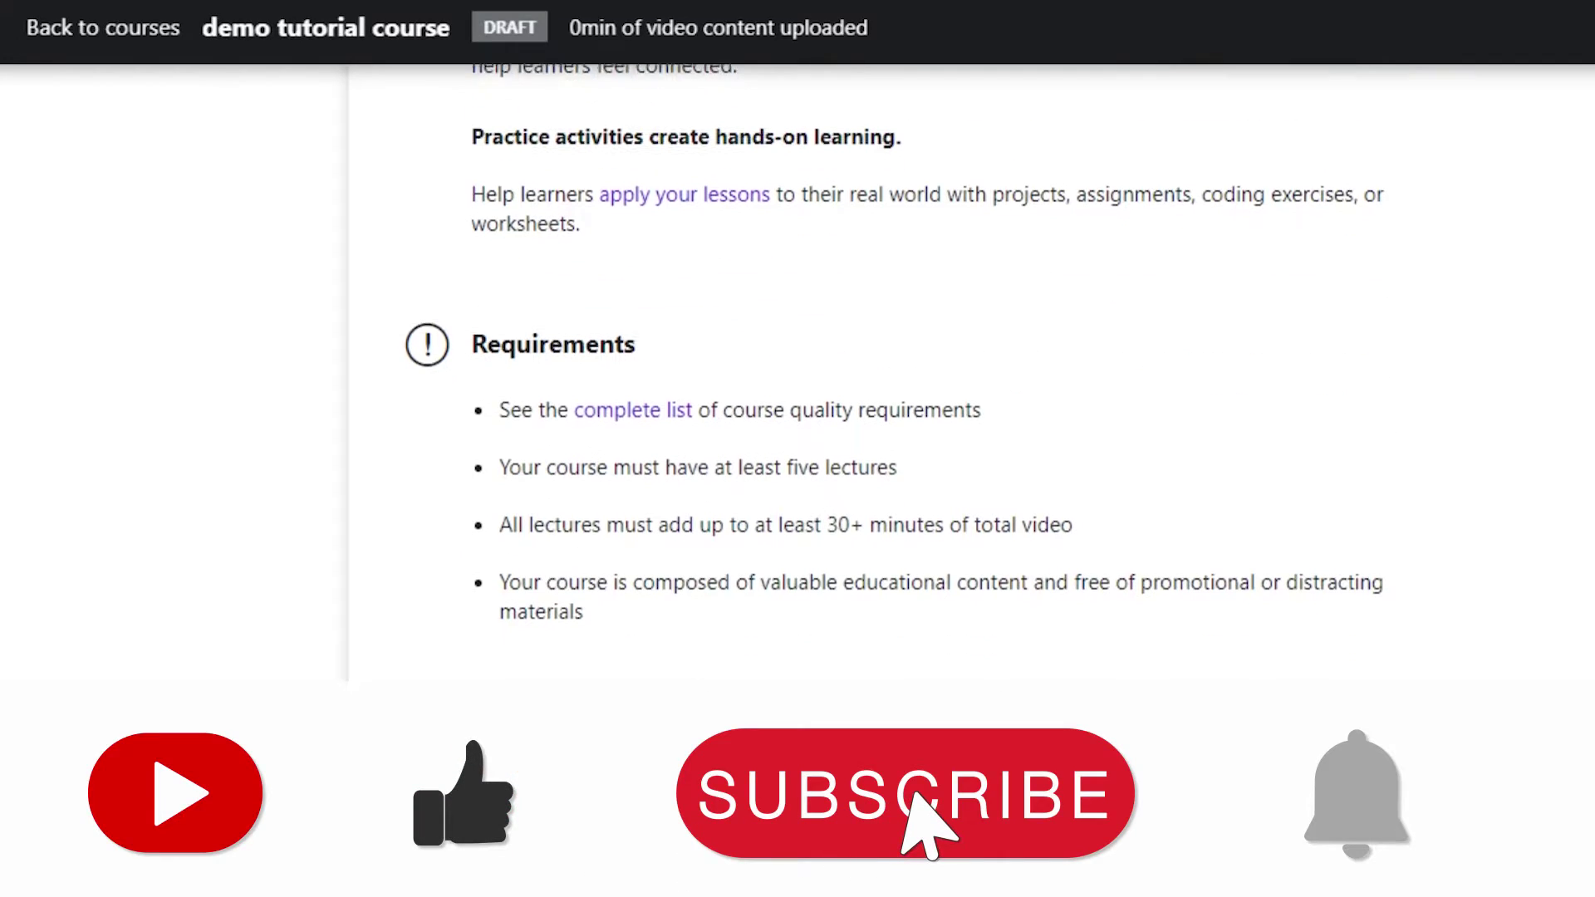
pyautogui.scroll(-5, 913, 373)
pyautogui.scroll(15, 914, 374)
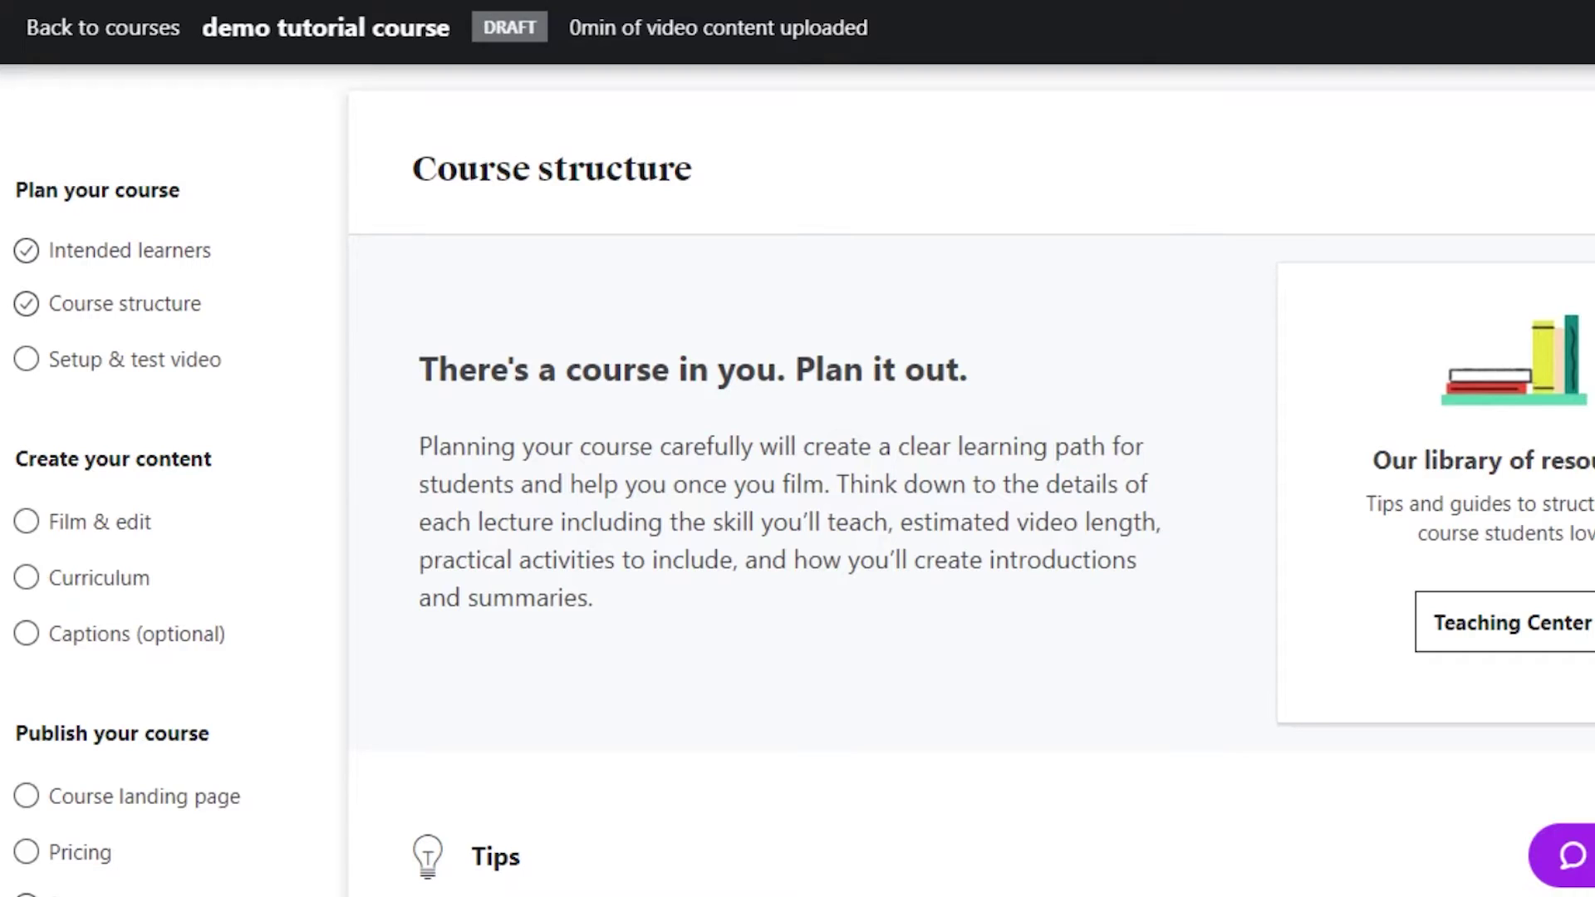
pyautogui.scroll(-20, 914, 499)
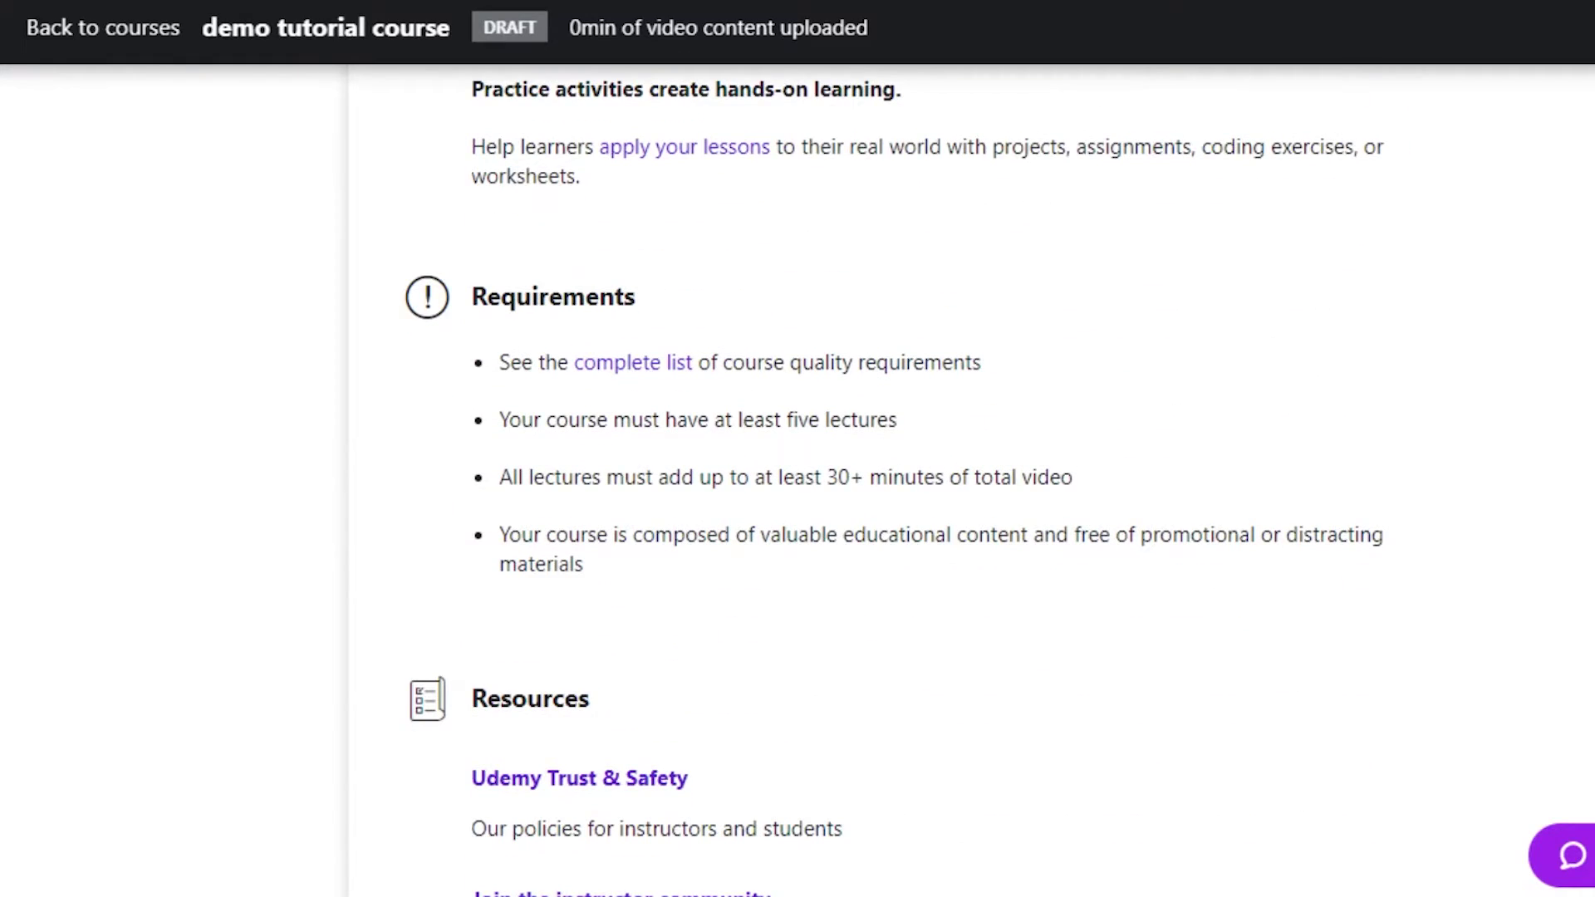
pyautogui.scroll(20, 914, 498)
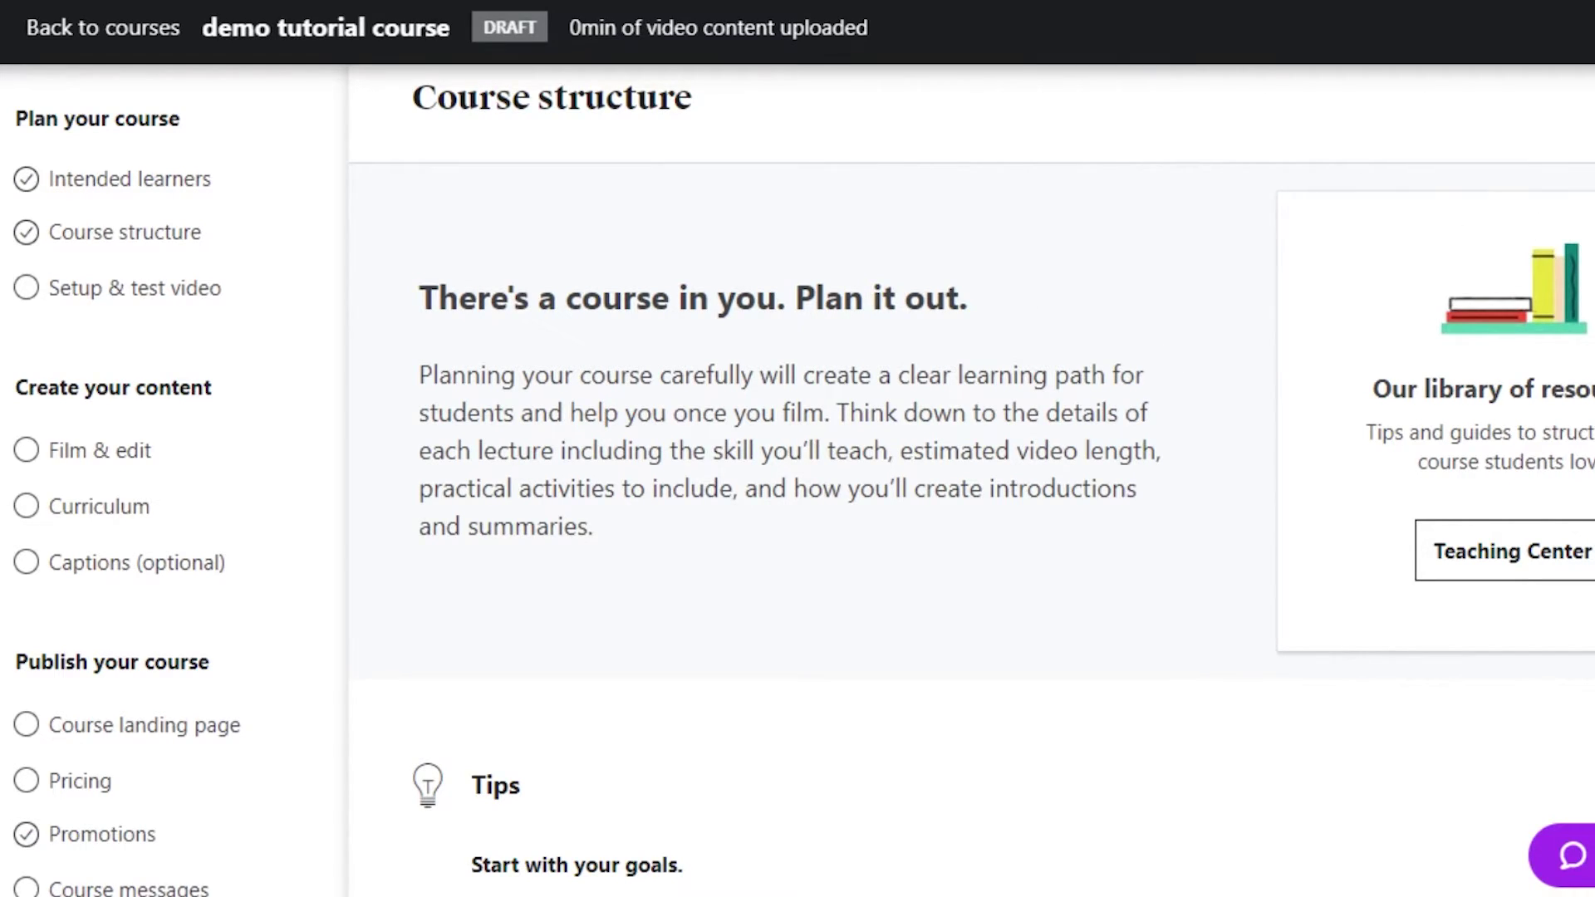
pyautogui.scroll(-10, 895, 459)
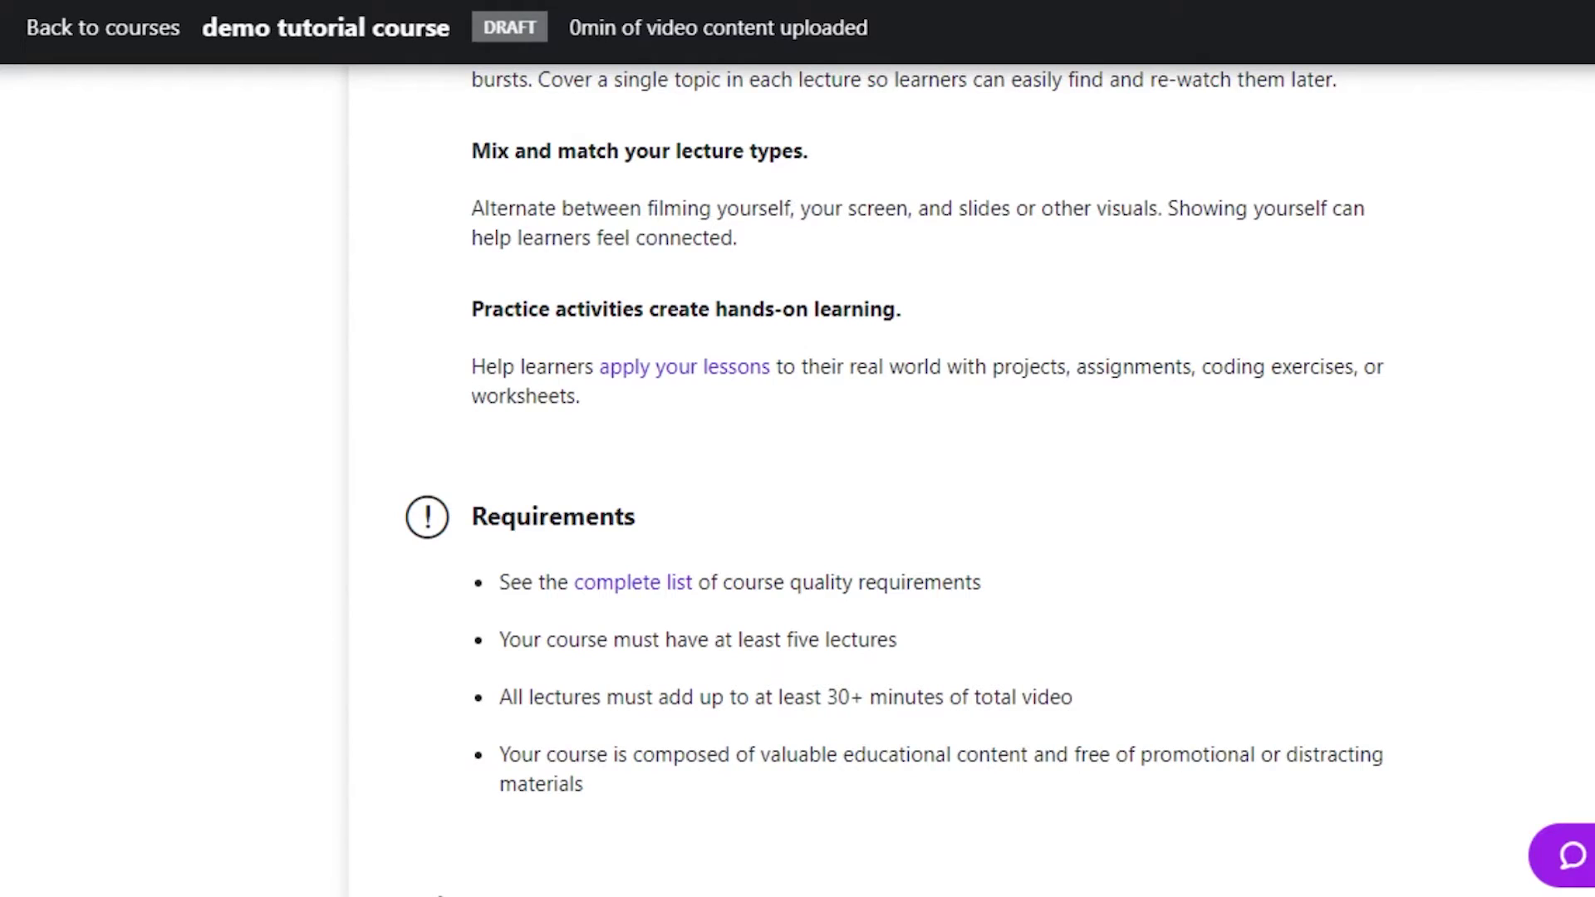
pyautogui.scroll(10, 759, 181)
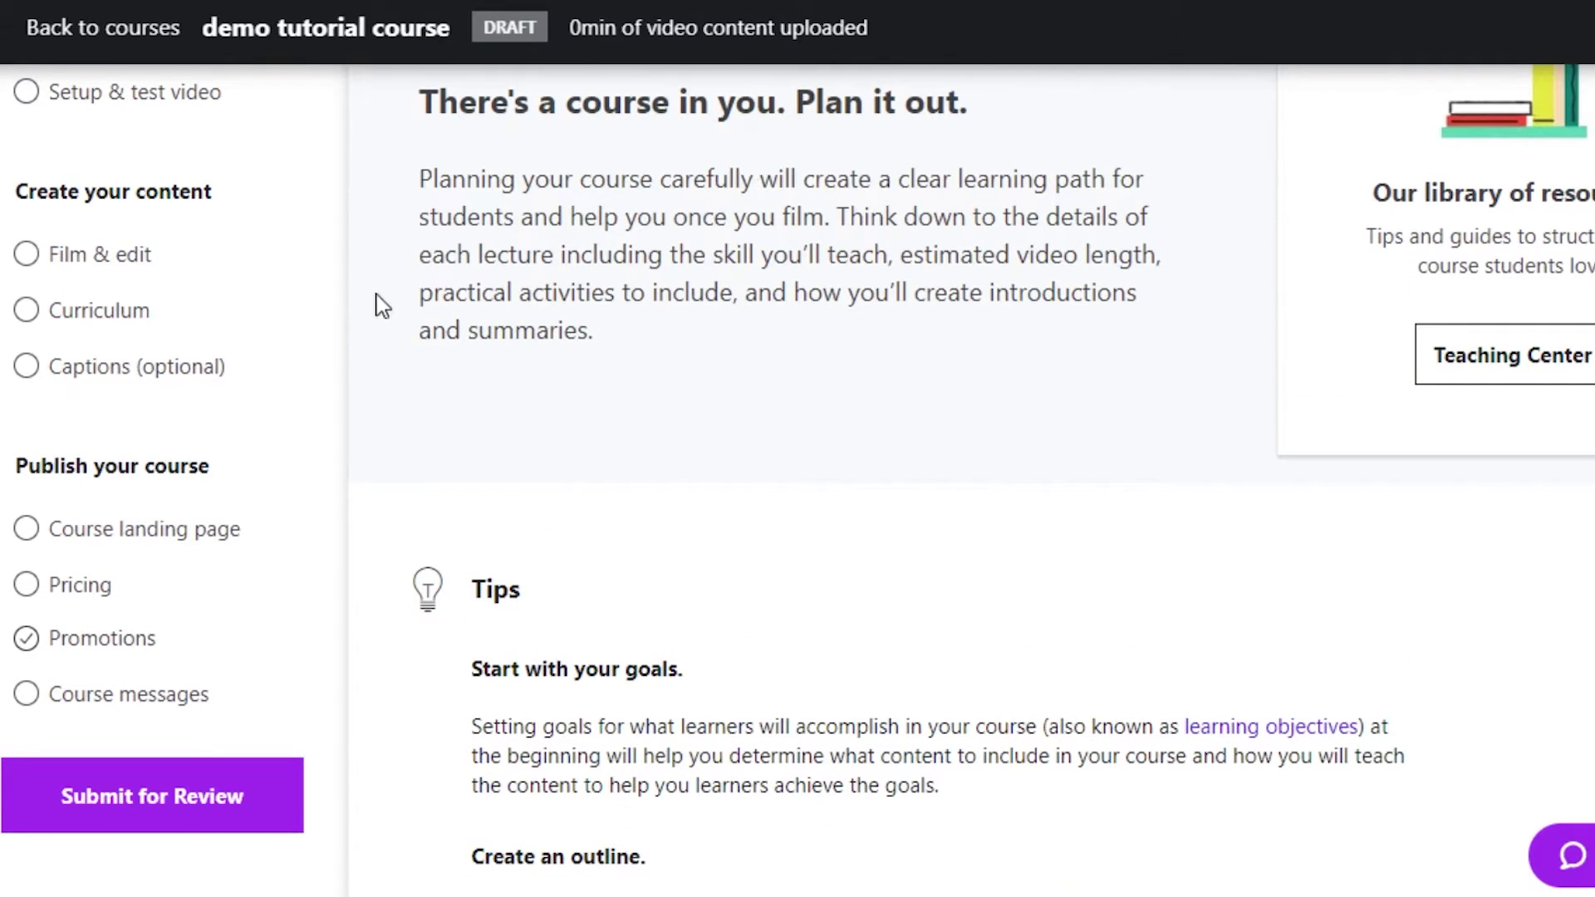
pyautogui.click(34, 94)
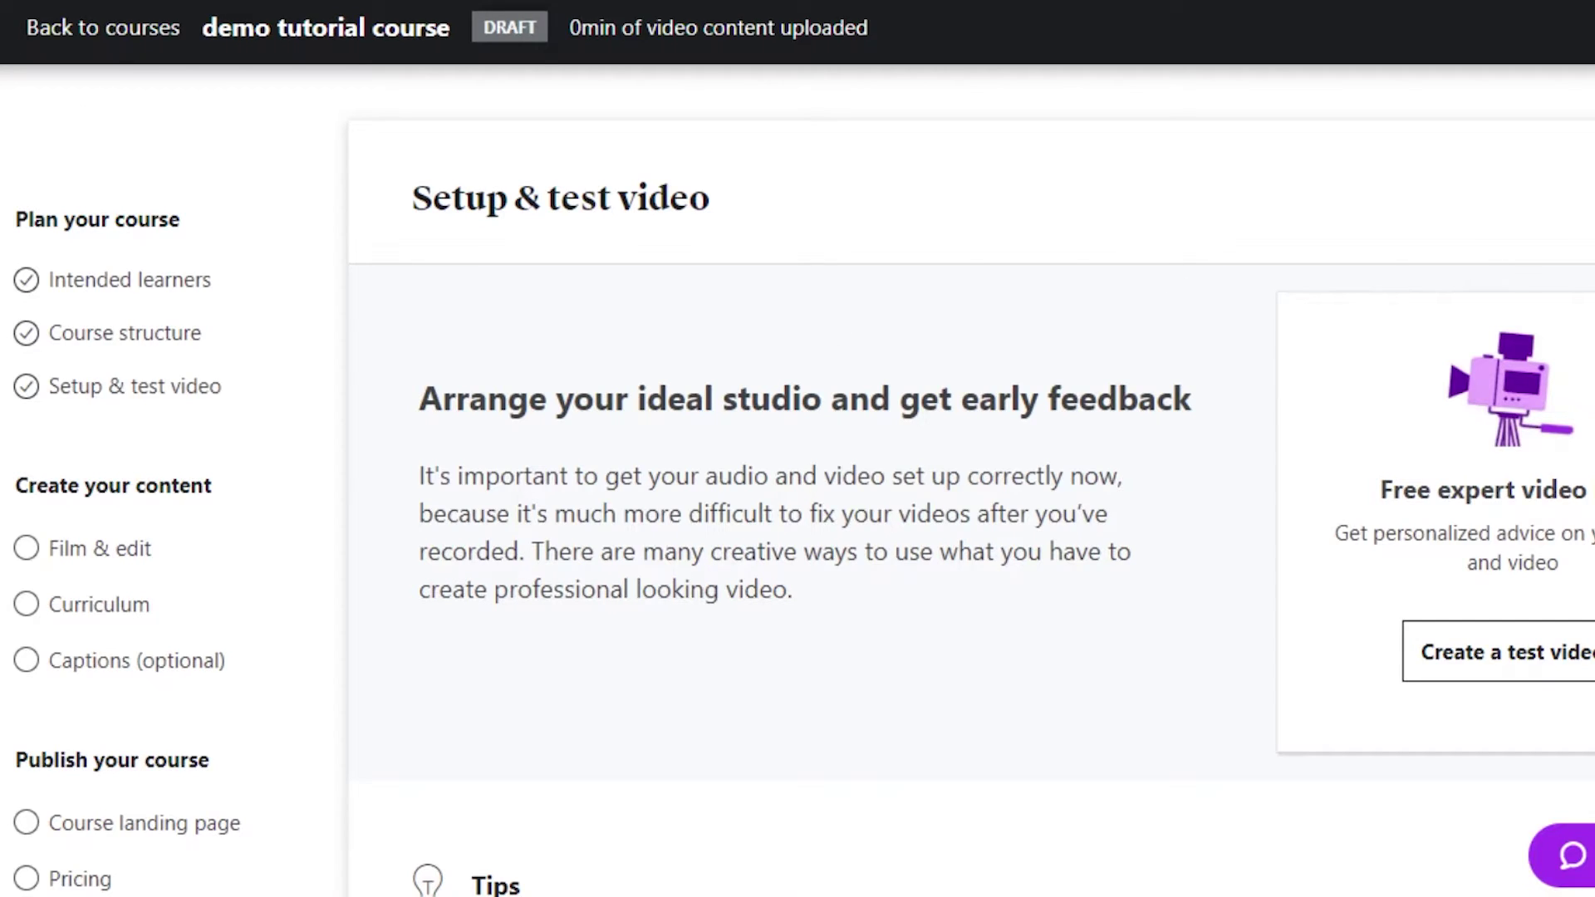
pyautogui.scroll(-10, 798, 482)
pyautogui.scroll(10, 798, 482)
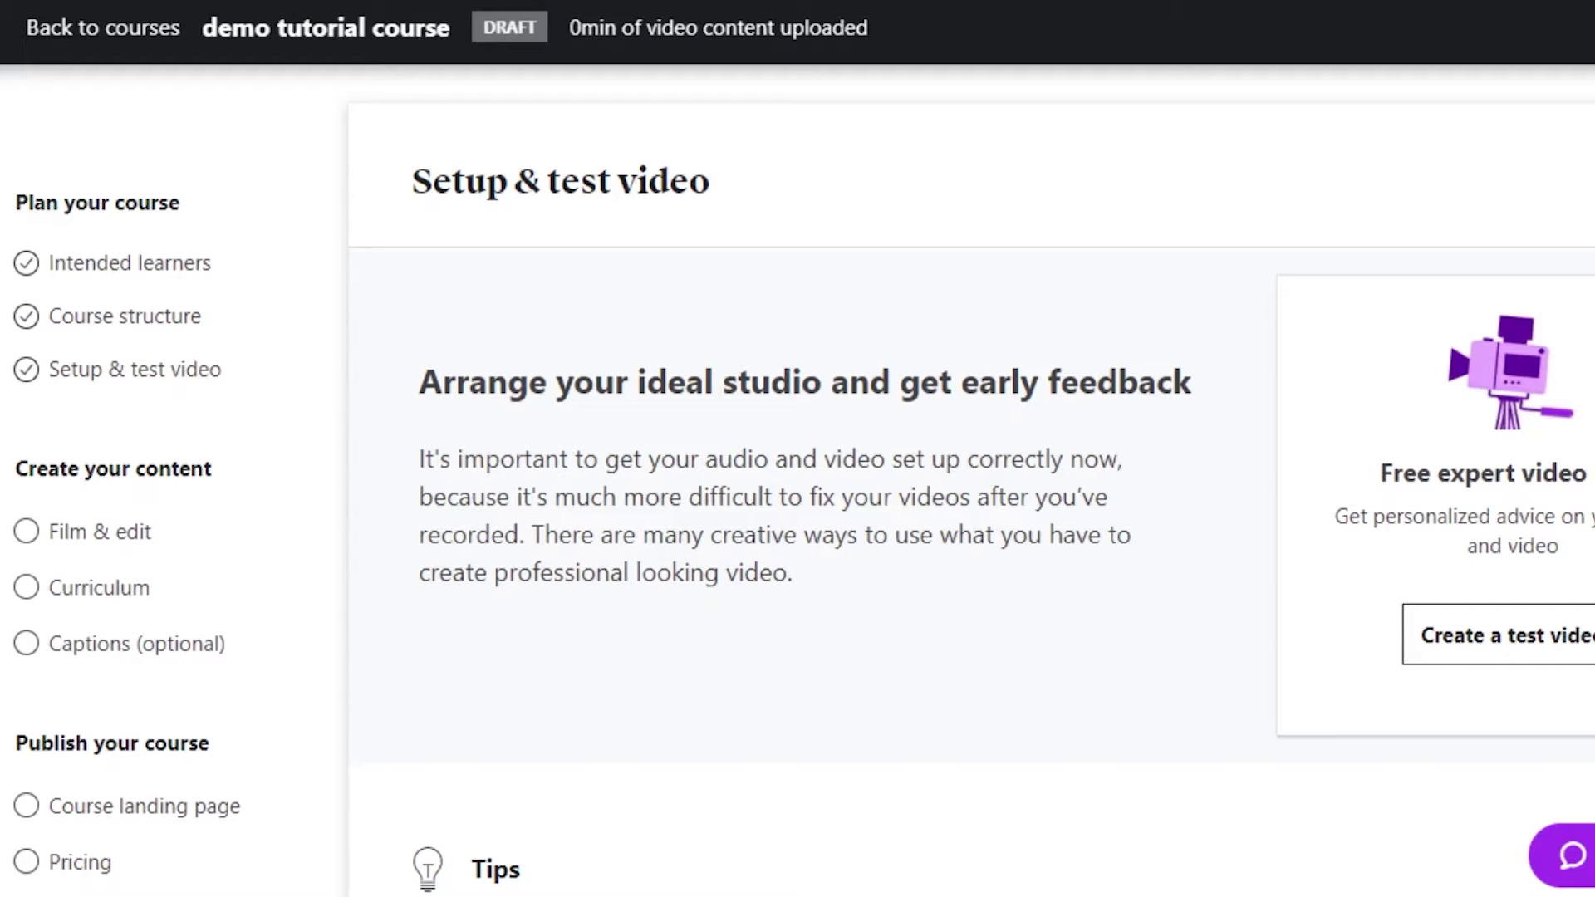
pyautogui.scroll(-10, 797, 473)
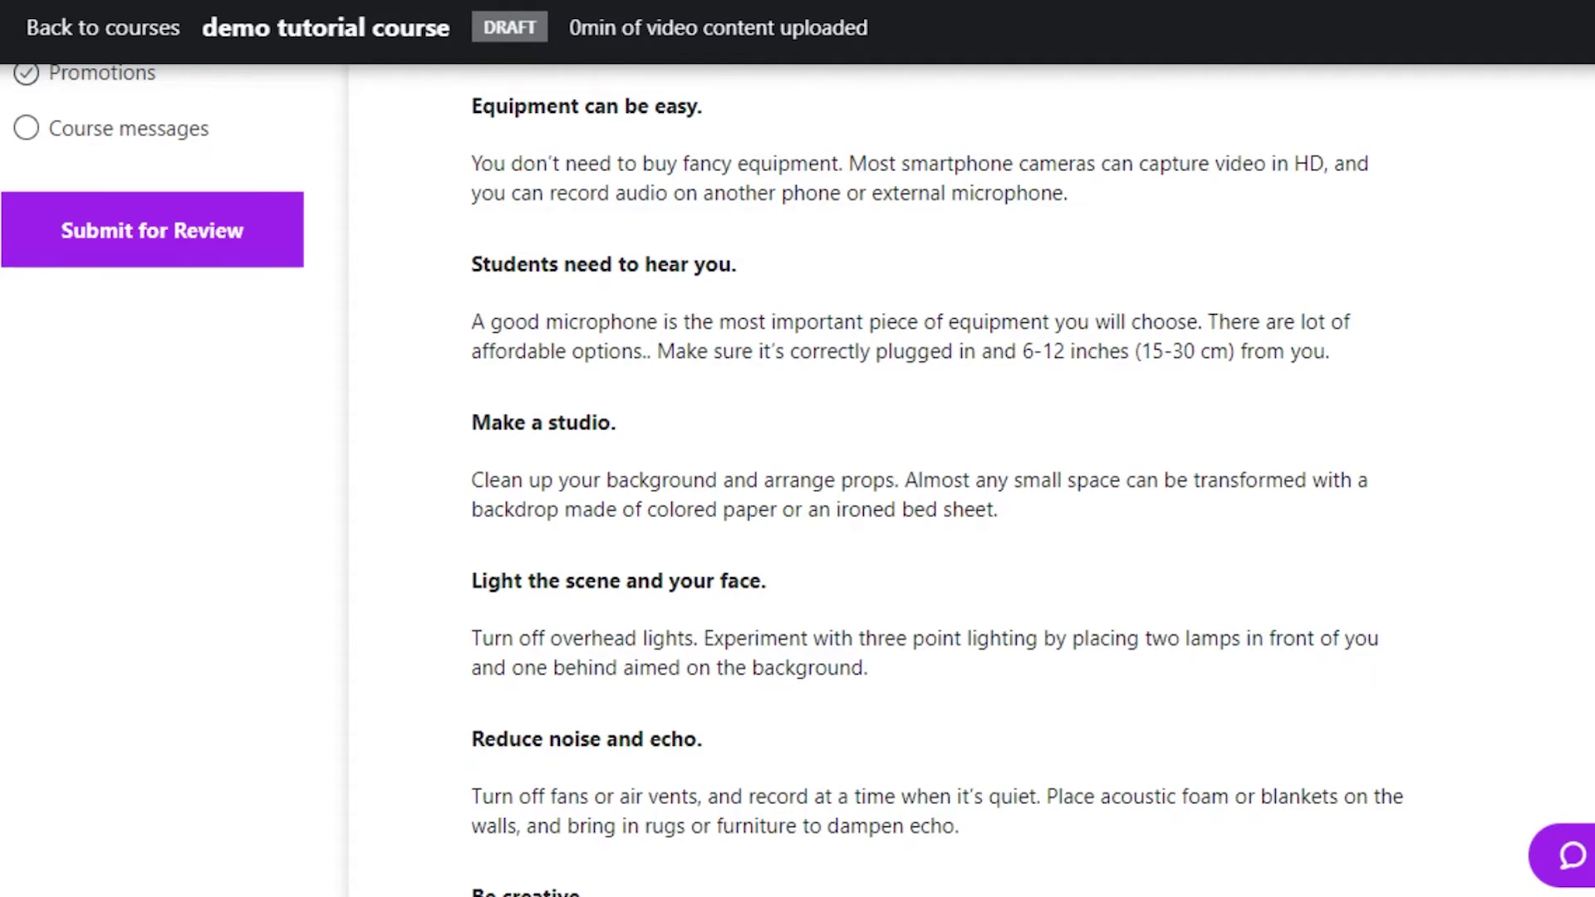
pyautogui.scroll(-6, 937, 457)
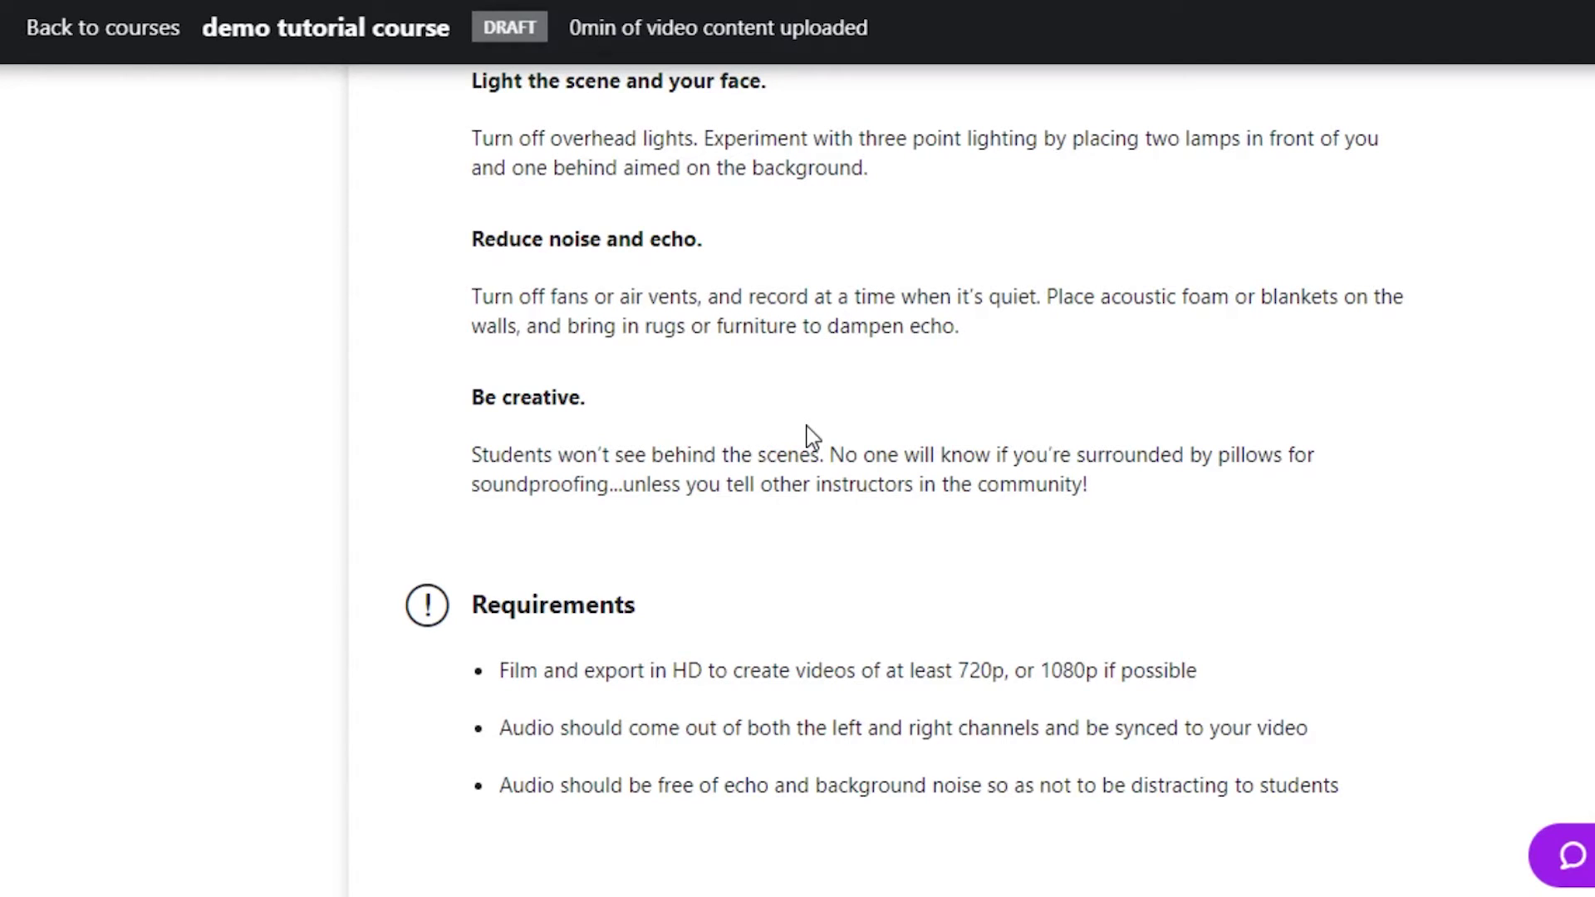
pyautogui.scroll(10, 797, 480)
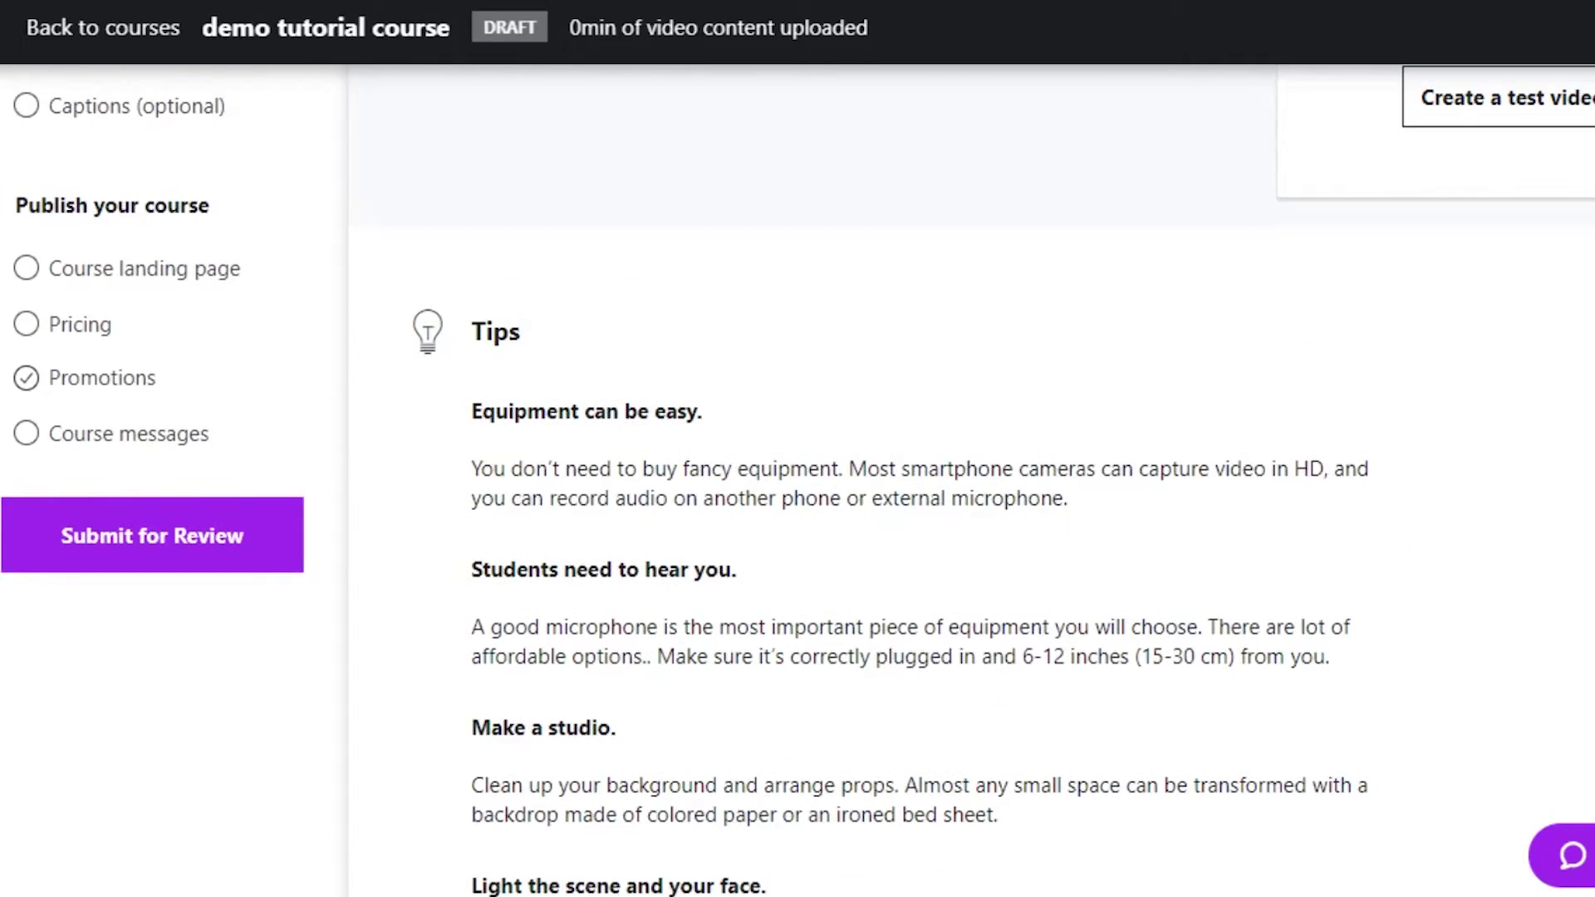
pyautogui.scroll(-6, 797, 480)
pyautogui.scroll(-8, 797, 480)
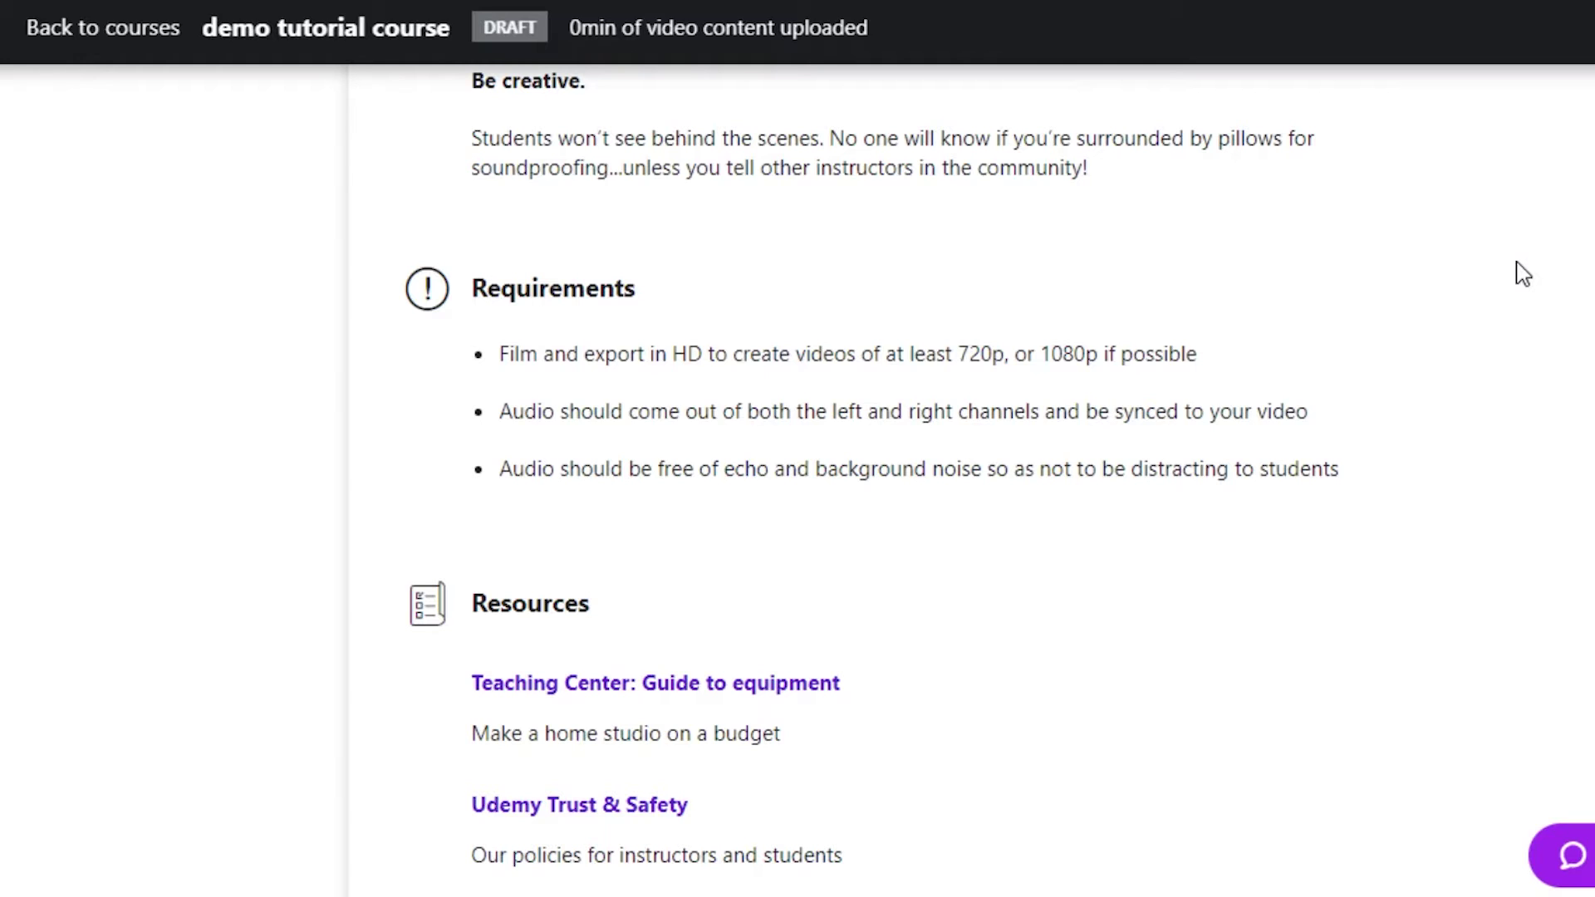
pyautogui.scroll(-5, 798, 482)
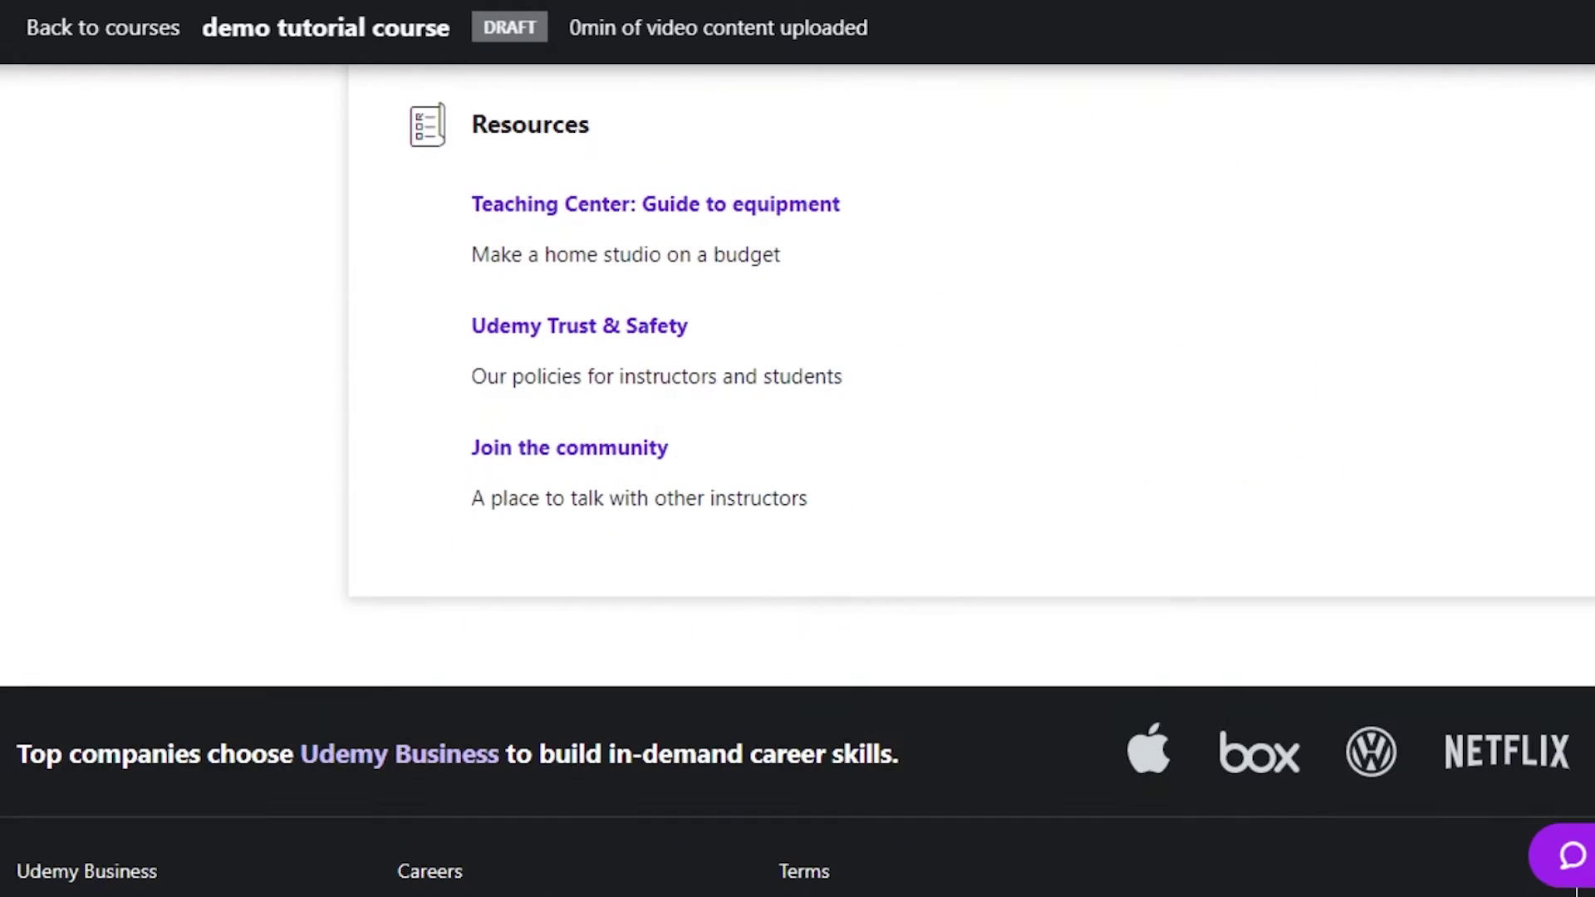
pyautogui.scroll(15, 797, 482)
pyautogui.scroll(8, 798, 482)
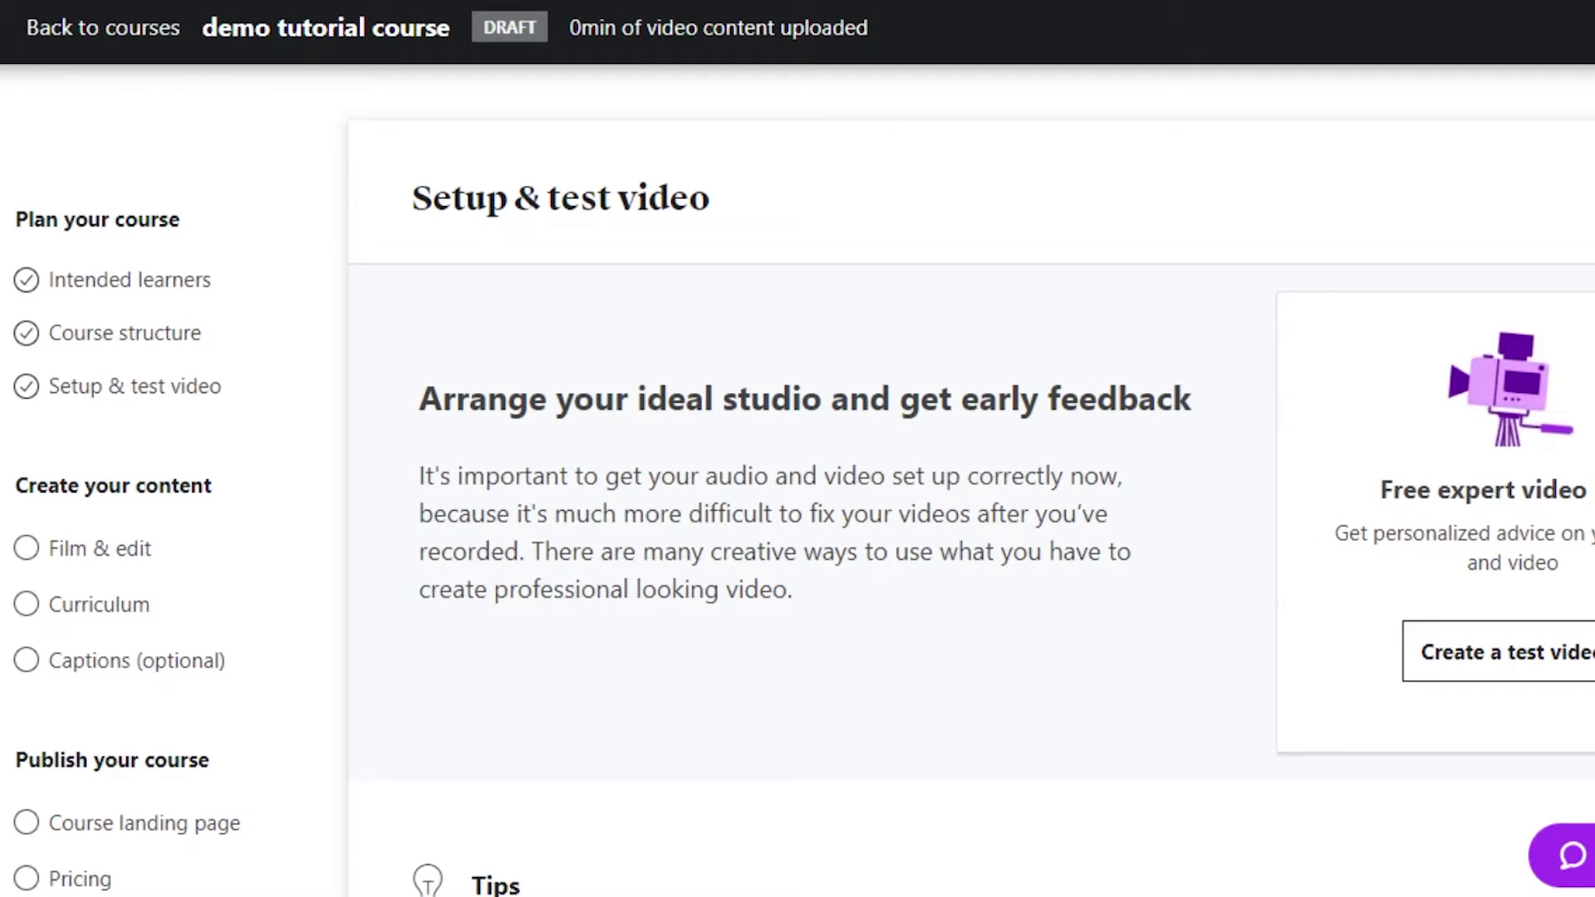
pyautogui.scroll(-3, 798, 482)
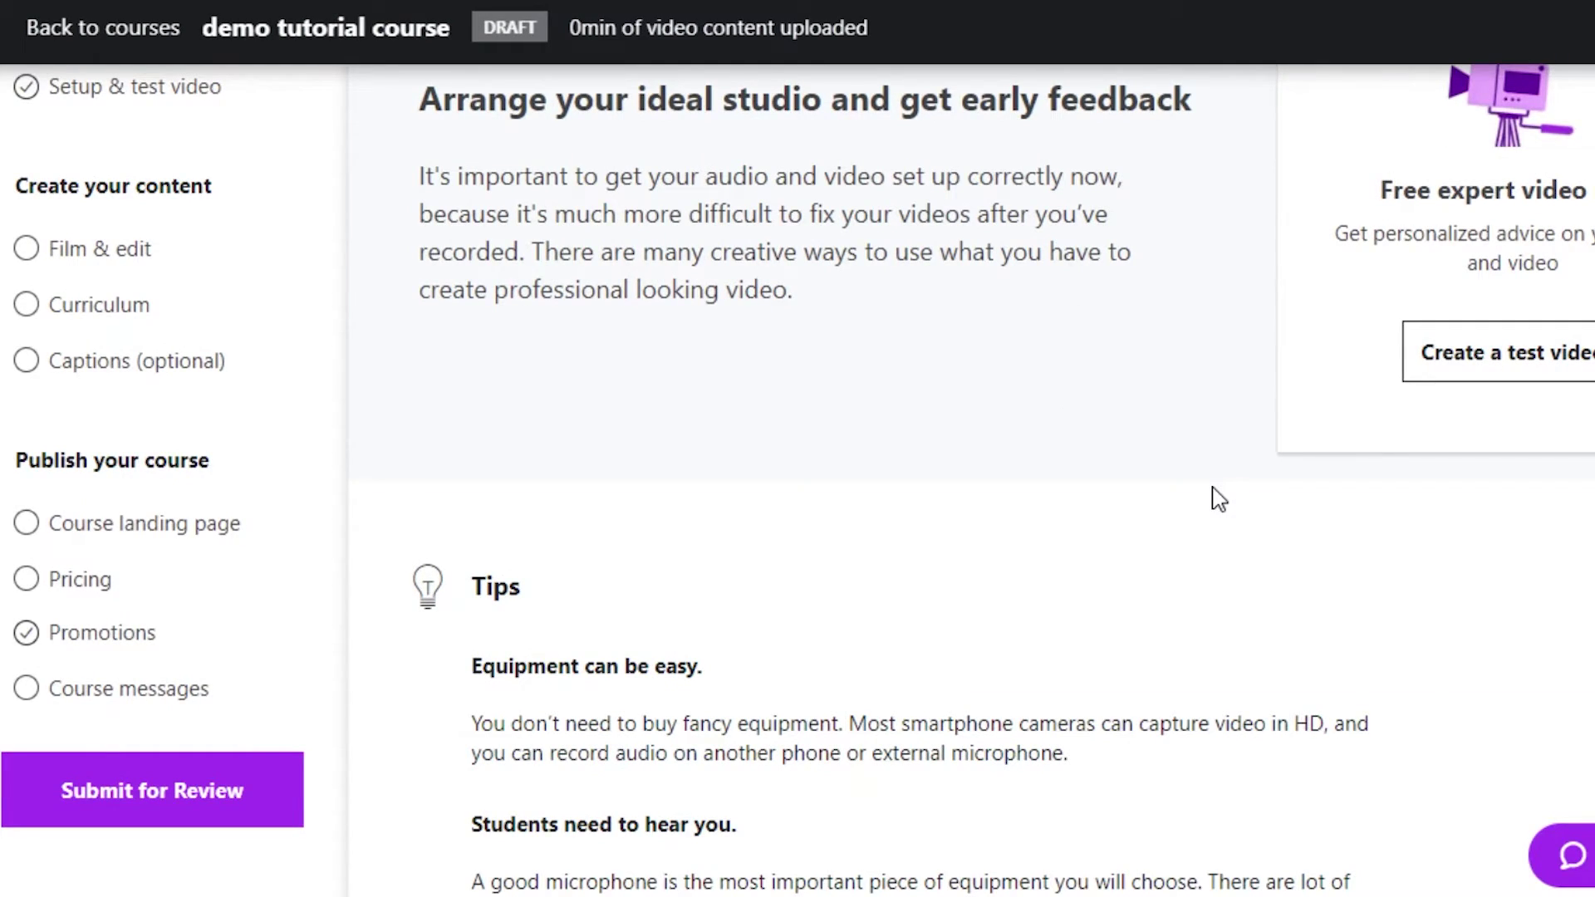
# Step: Open Film & edit, review its tips, and try the Join the community link
pyautogui.click(32, 248)
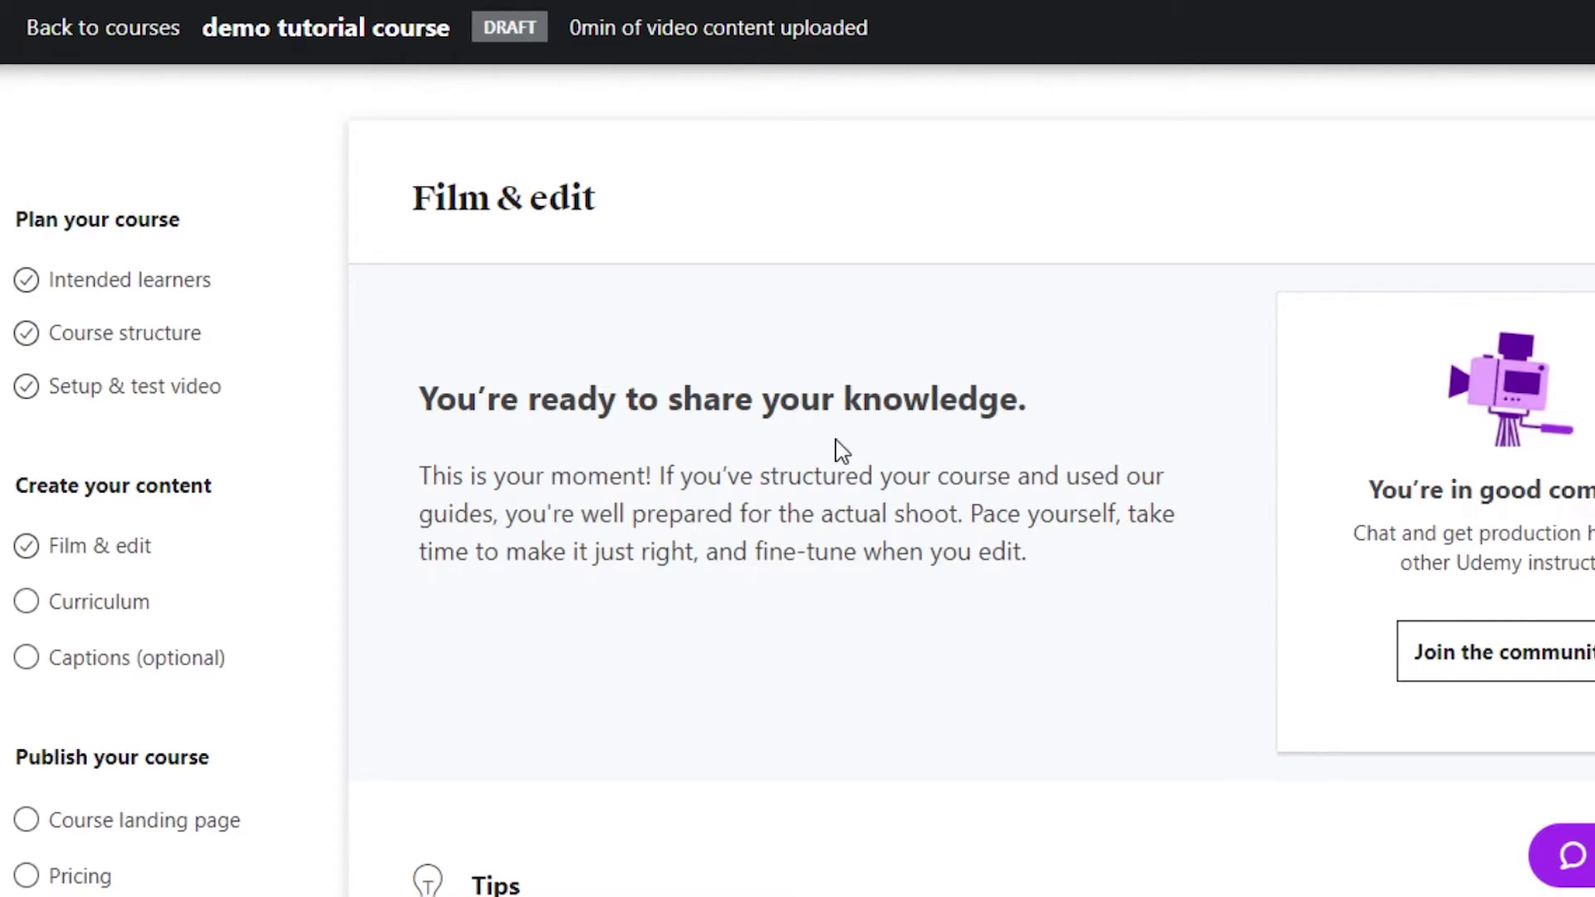
pyautogui.scroll(-15, 914, 498)
pyautogui.scroll(12, 914, 498)
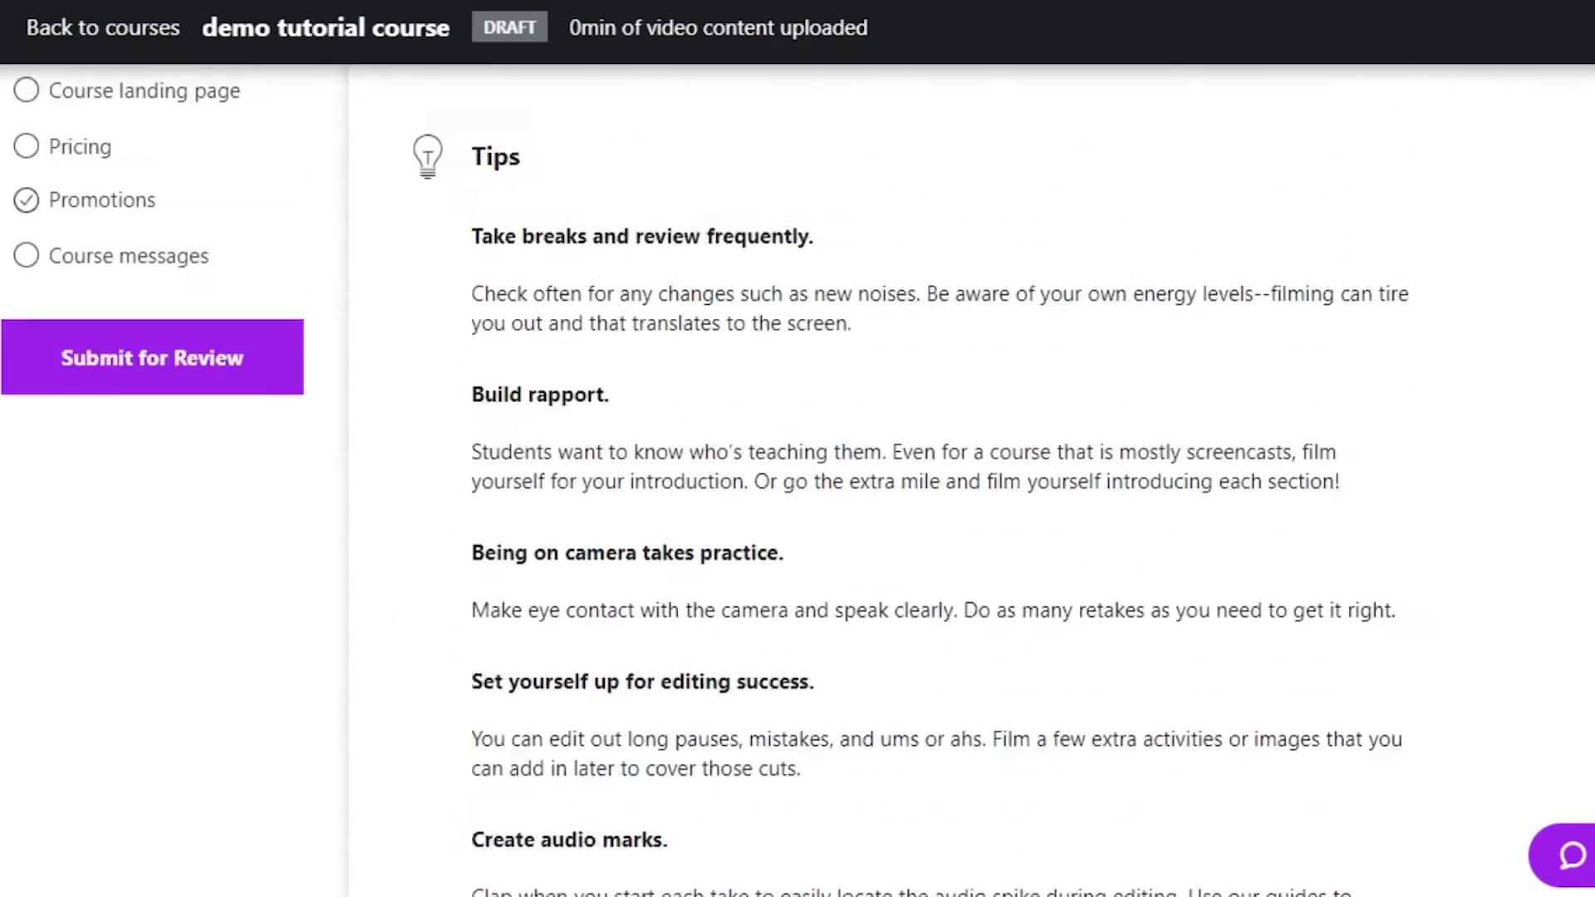
pyautogui.scroll(-10, 914, 498)
pyautogui.scroll(10, 1476, 602)
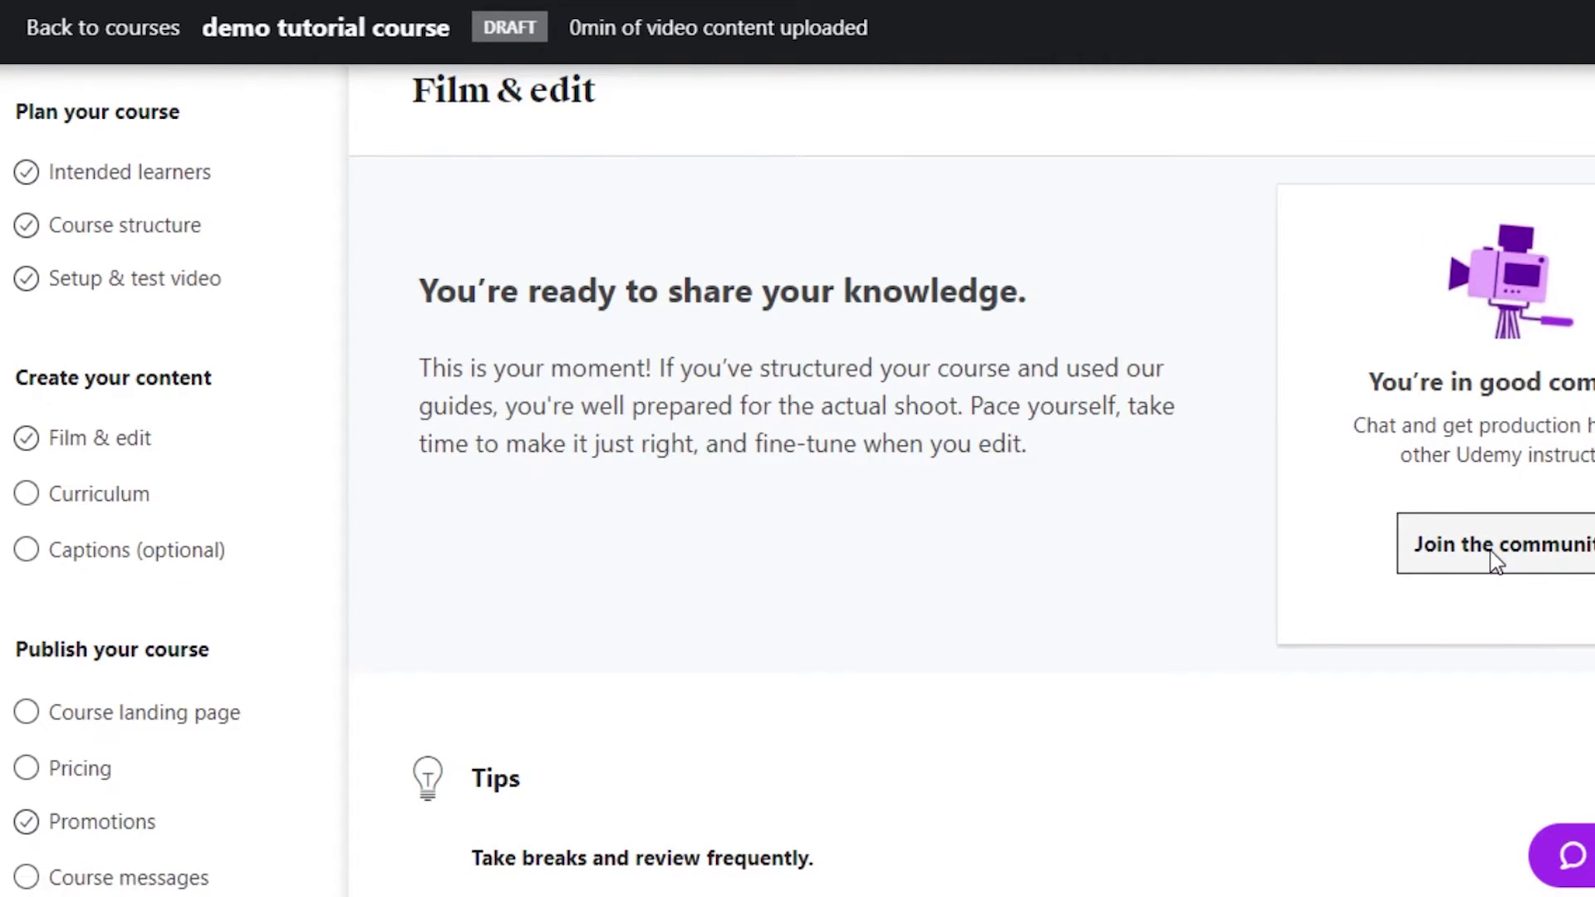
pyautogui.click(1496, 558)
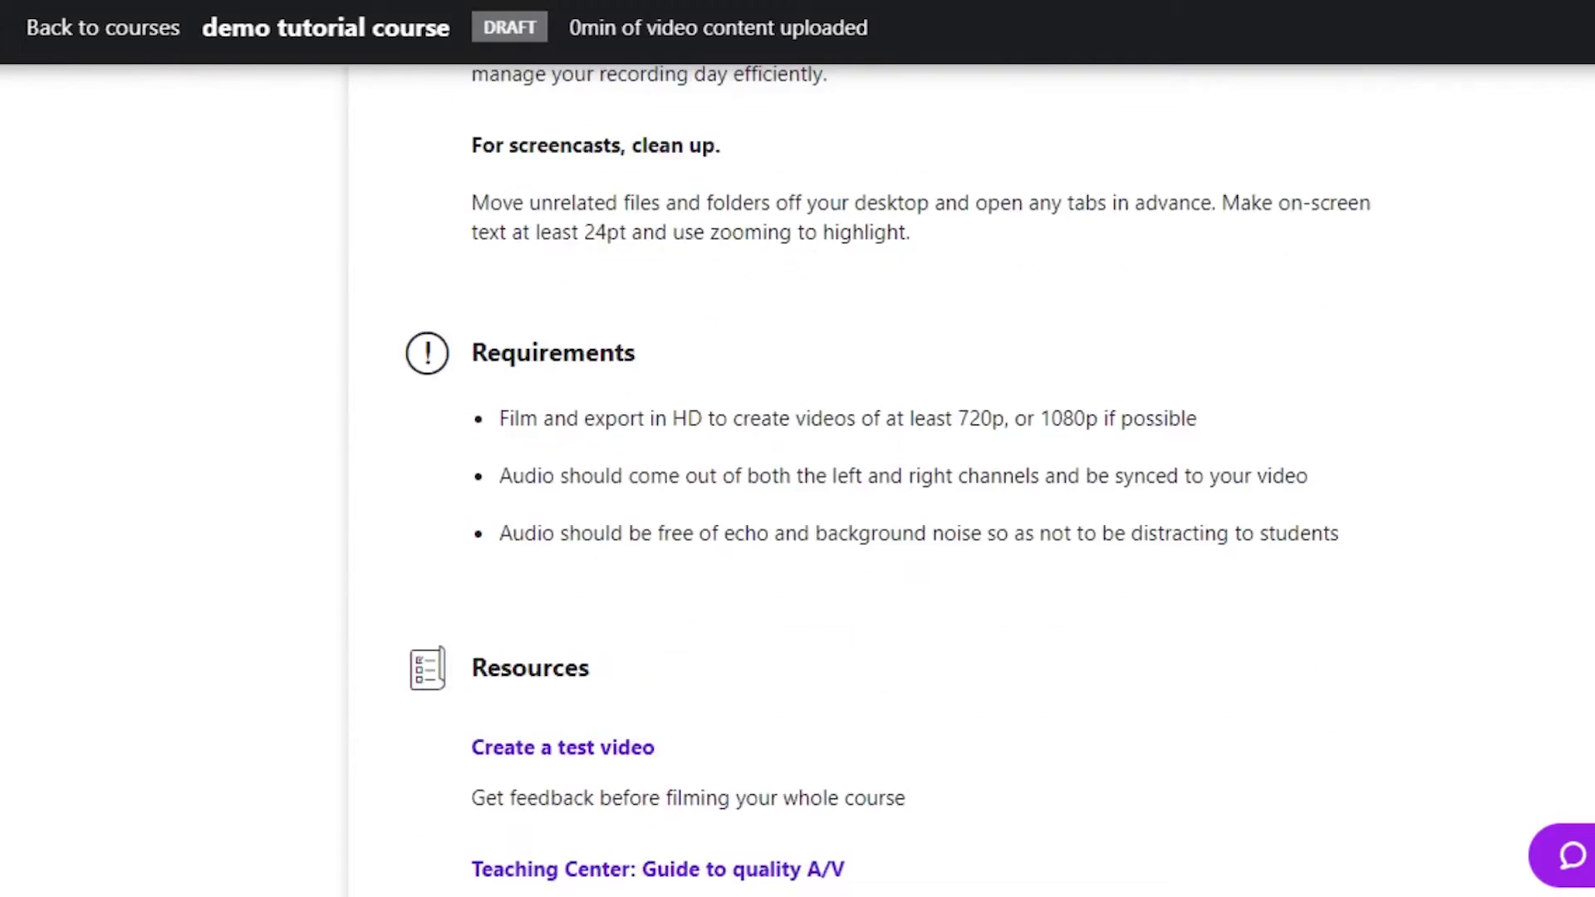
pyautogui.scroll(10, 914, 481)
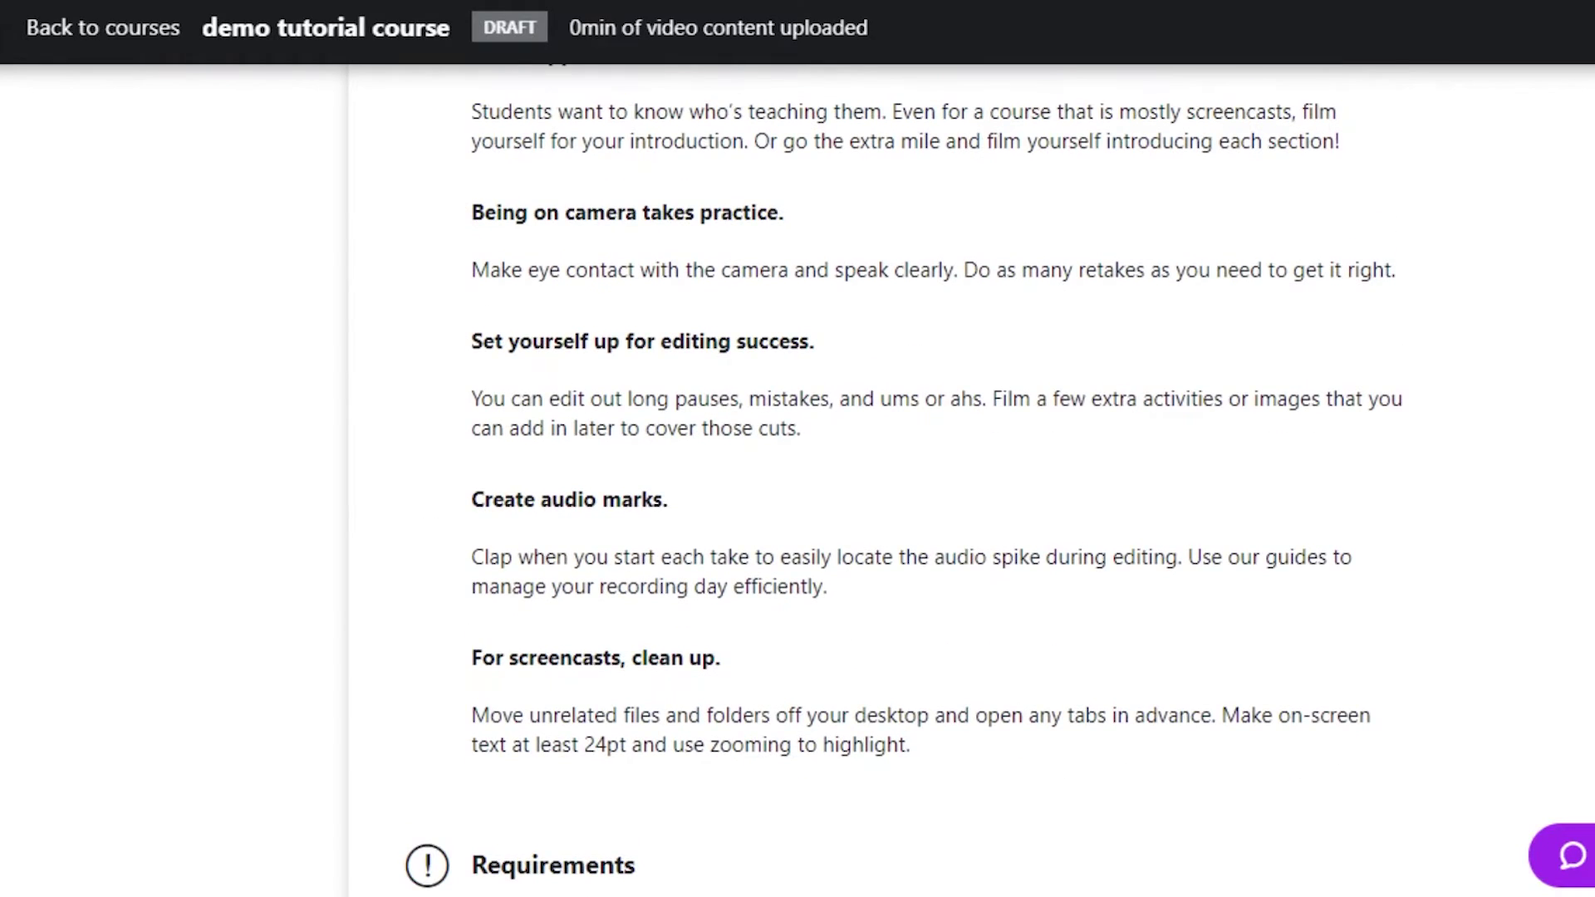
pyautogui.scroll(-2, 914, 482)
pyautogui.scroll(3, 914, 482)
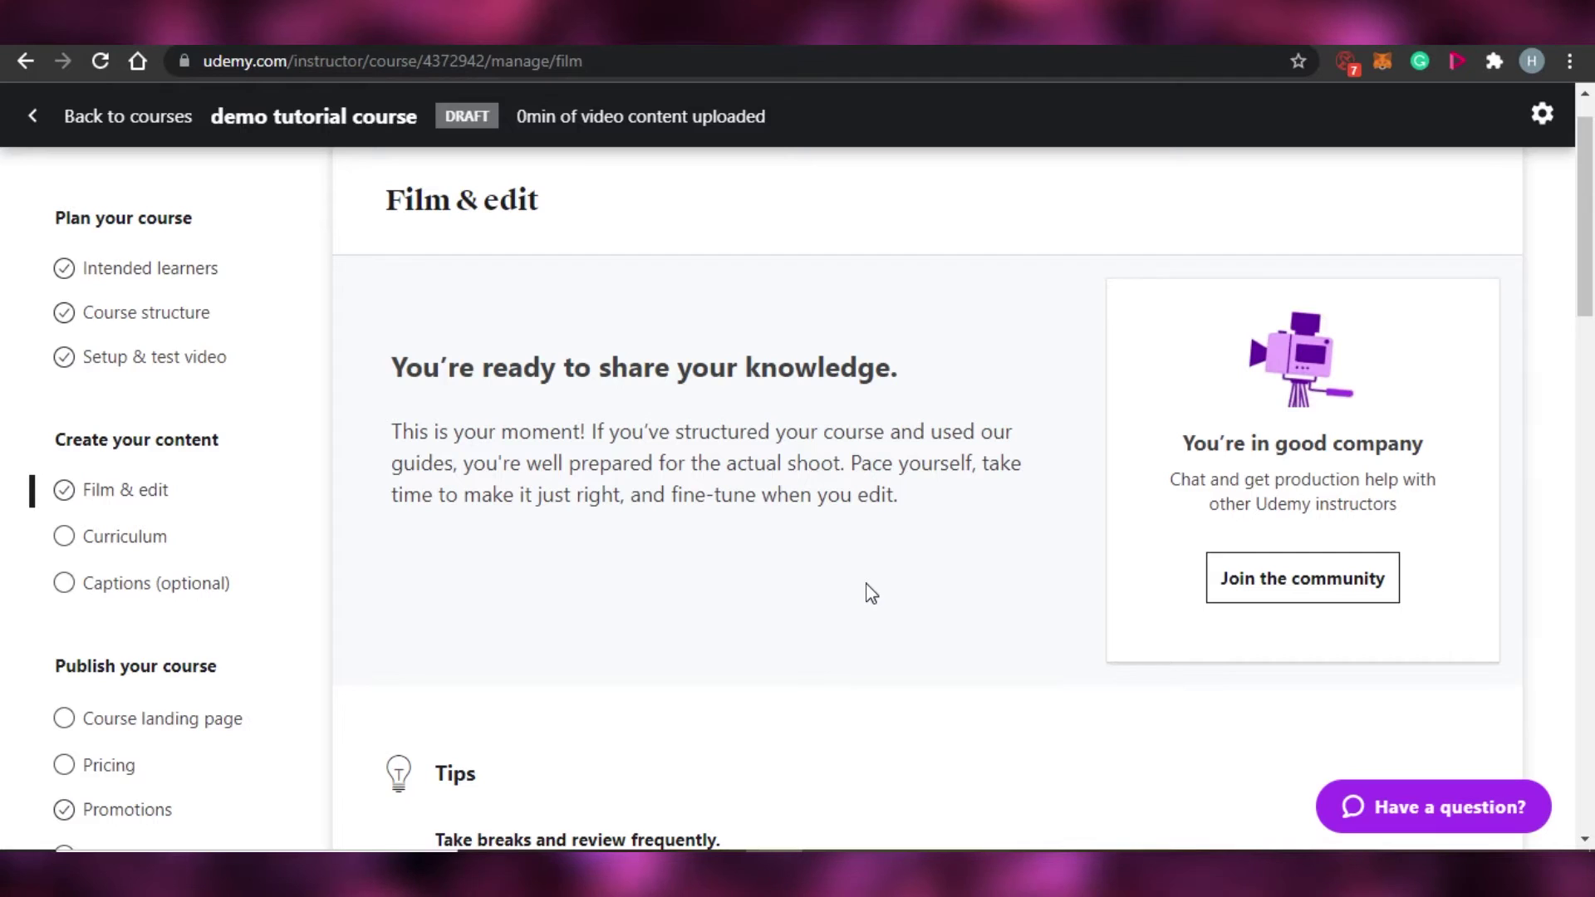
# Step: On the Curriculum page, open content choices for Lecture 1: Introduction in Section 1
pyautogui.click(73, 537)
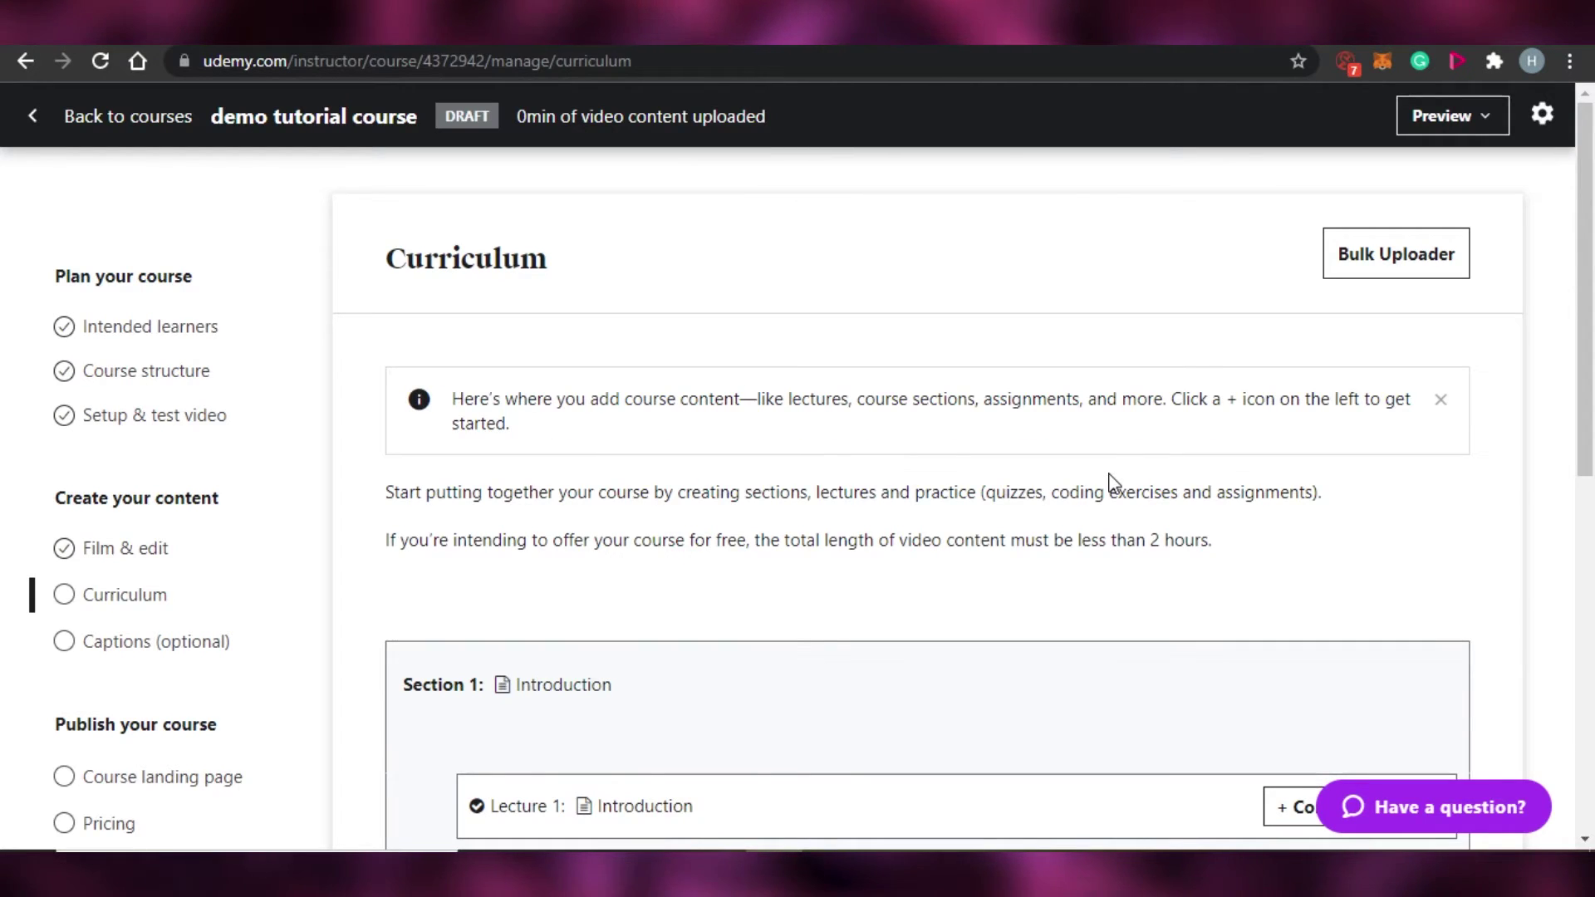
pyautogui.scroll(-5, 1591, 528)
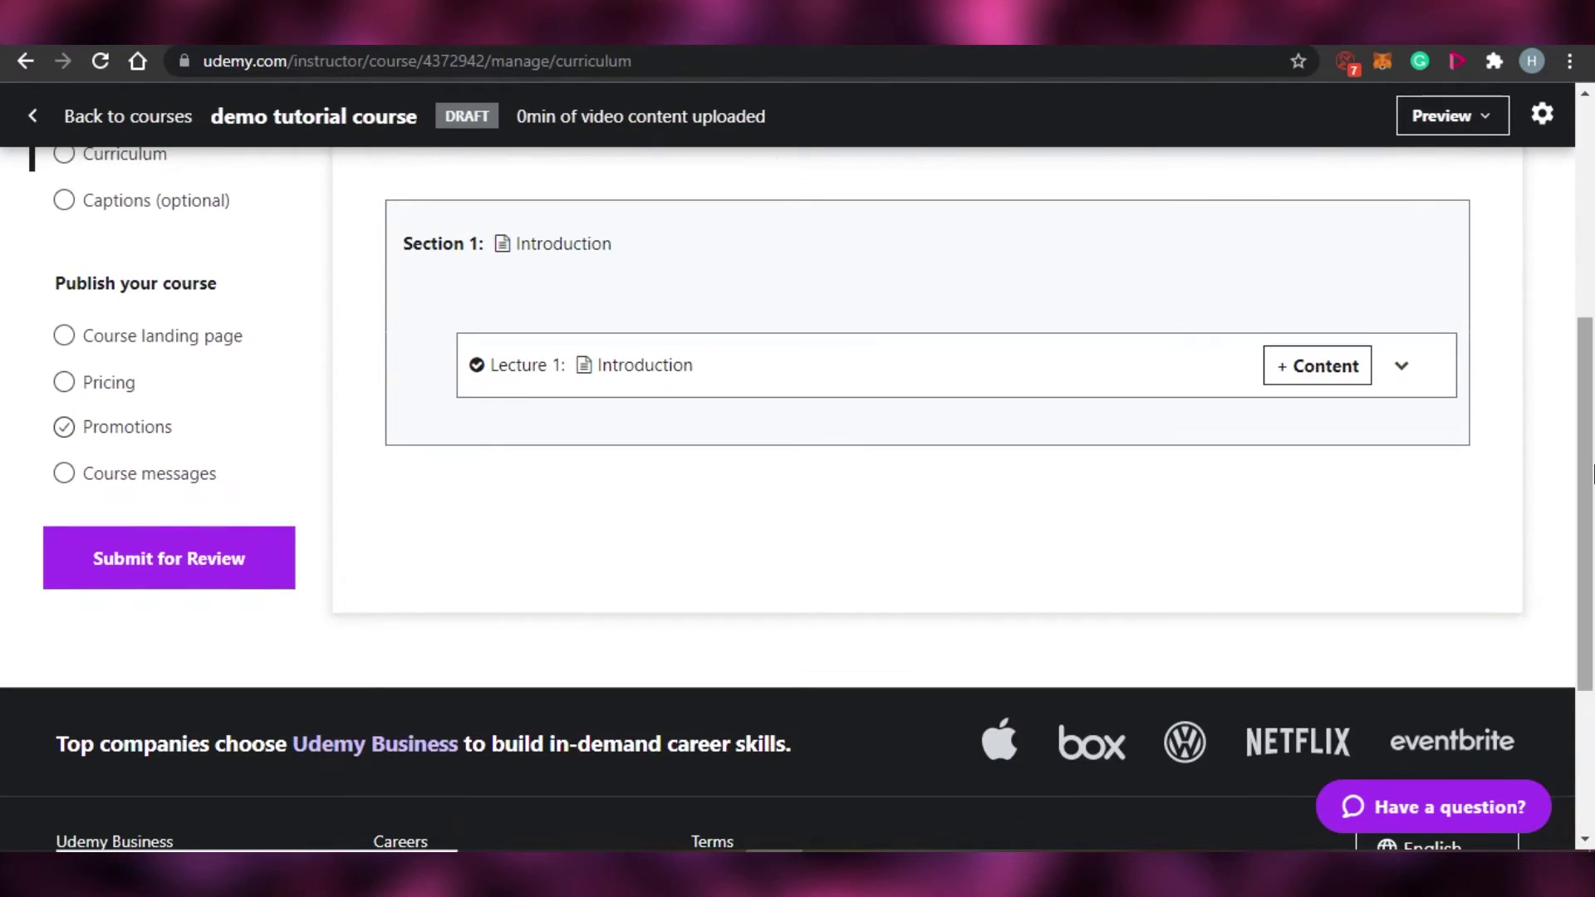
pyautogui.scroll(5, 1591, 529)
pyautogui.scroll(-3, 1171, 358)
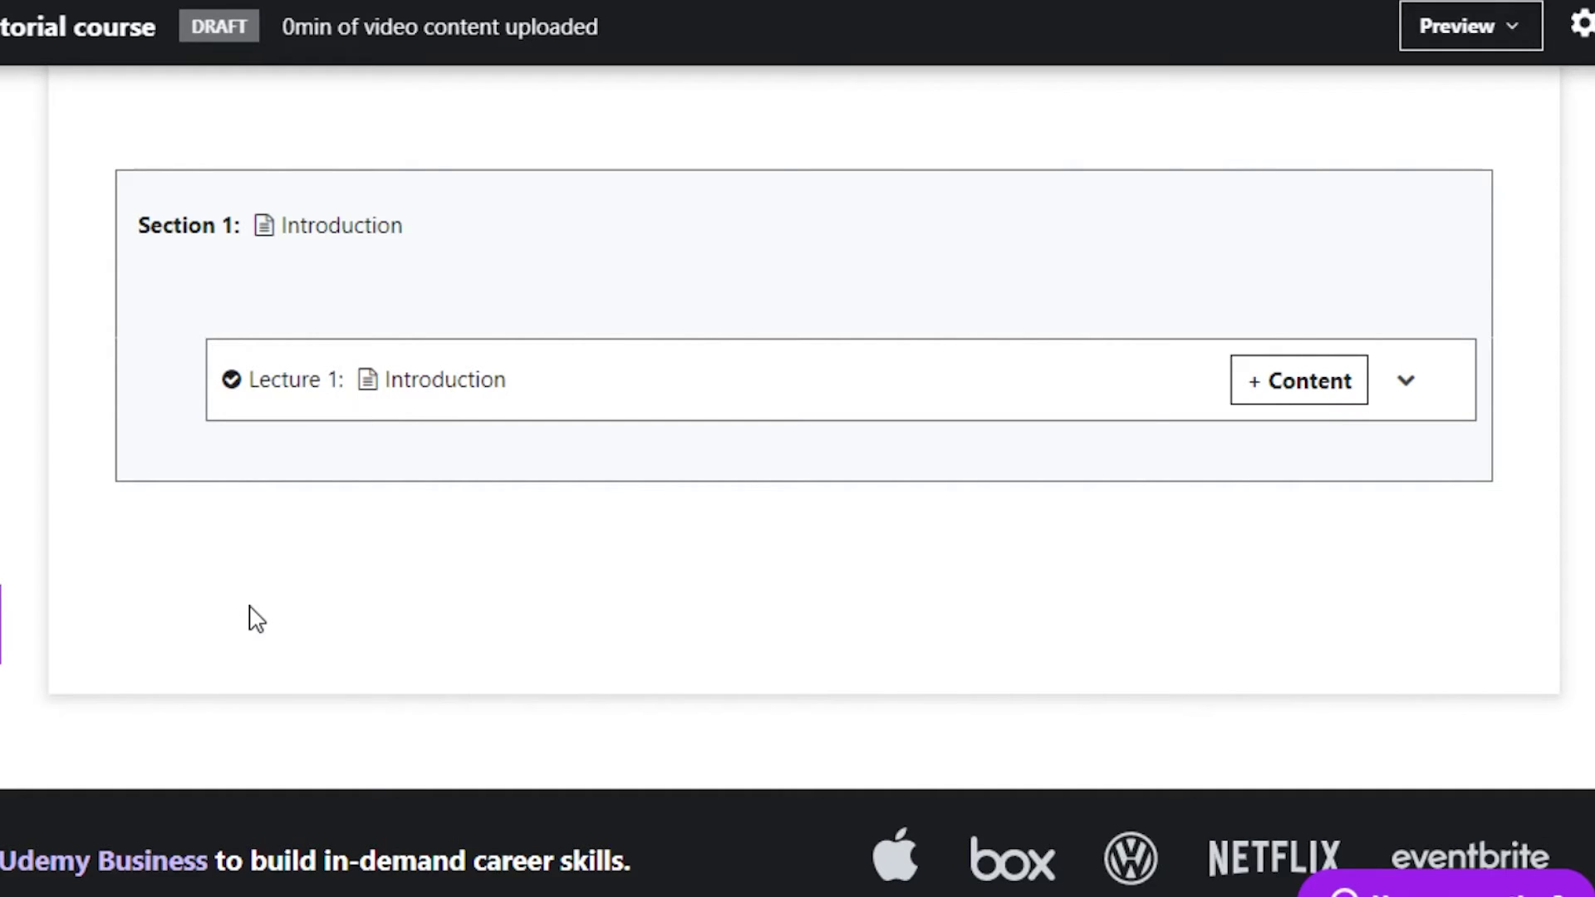
pyautogui.click(1258, 405)
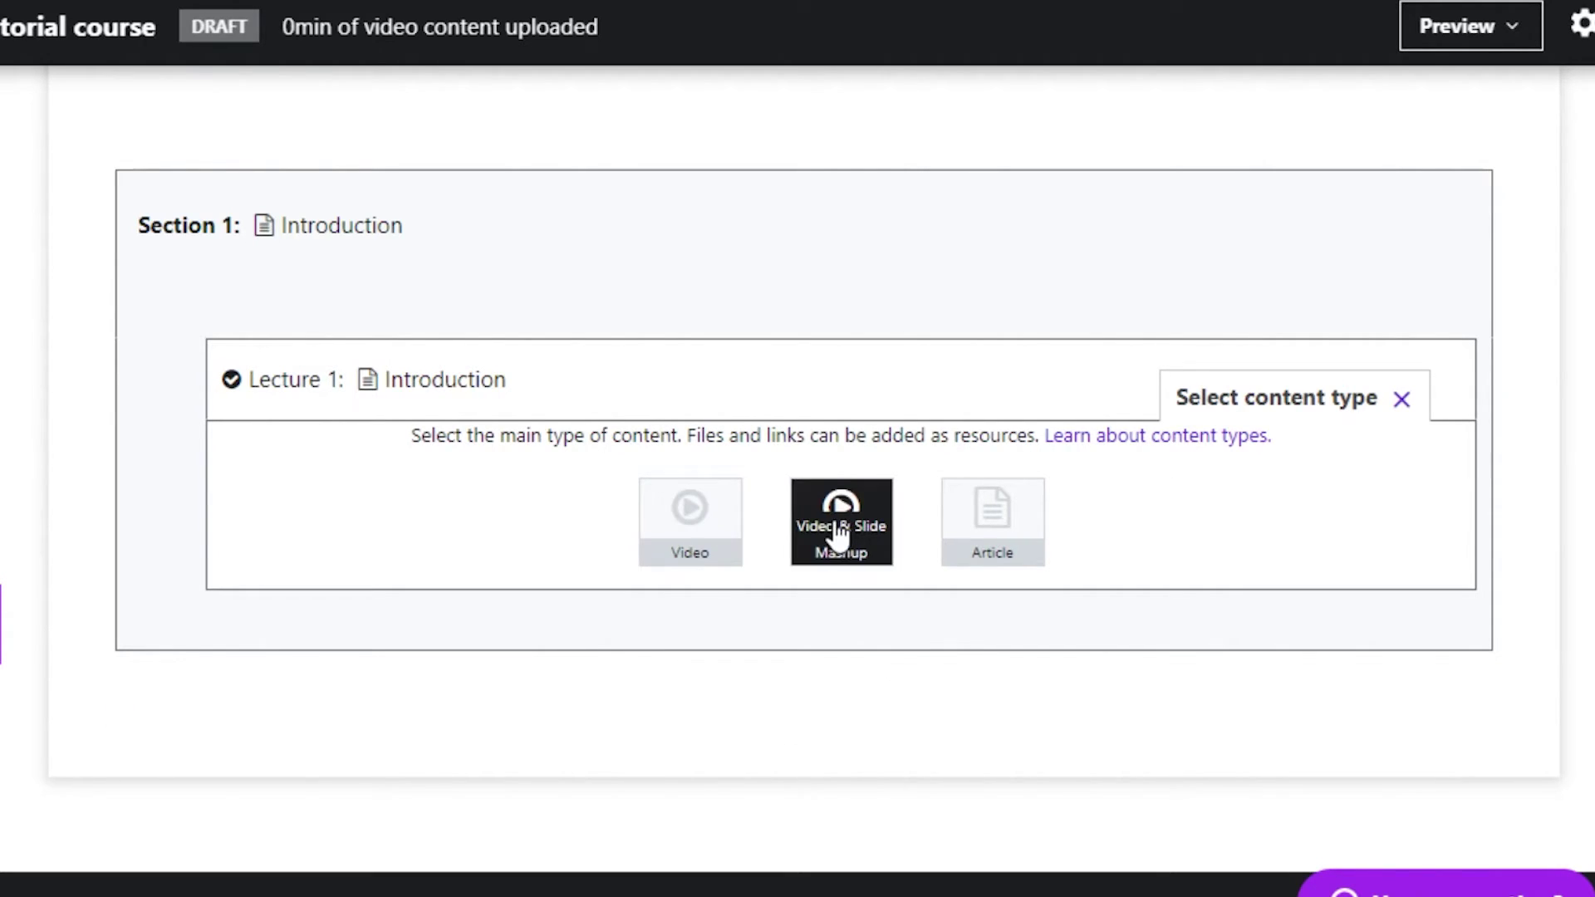
# Step: Make Lecture 1 an article lecture with the text 'udemy' and save it
pyautogui.click(1001, 527)
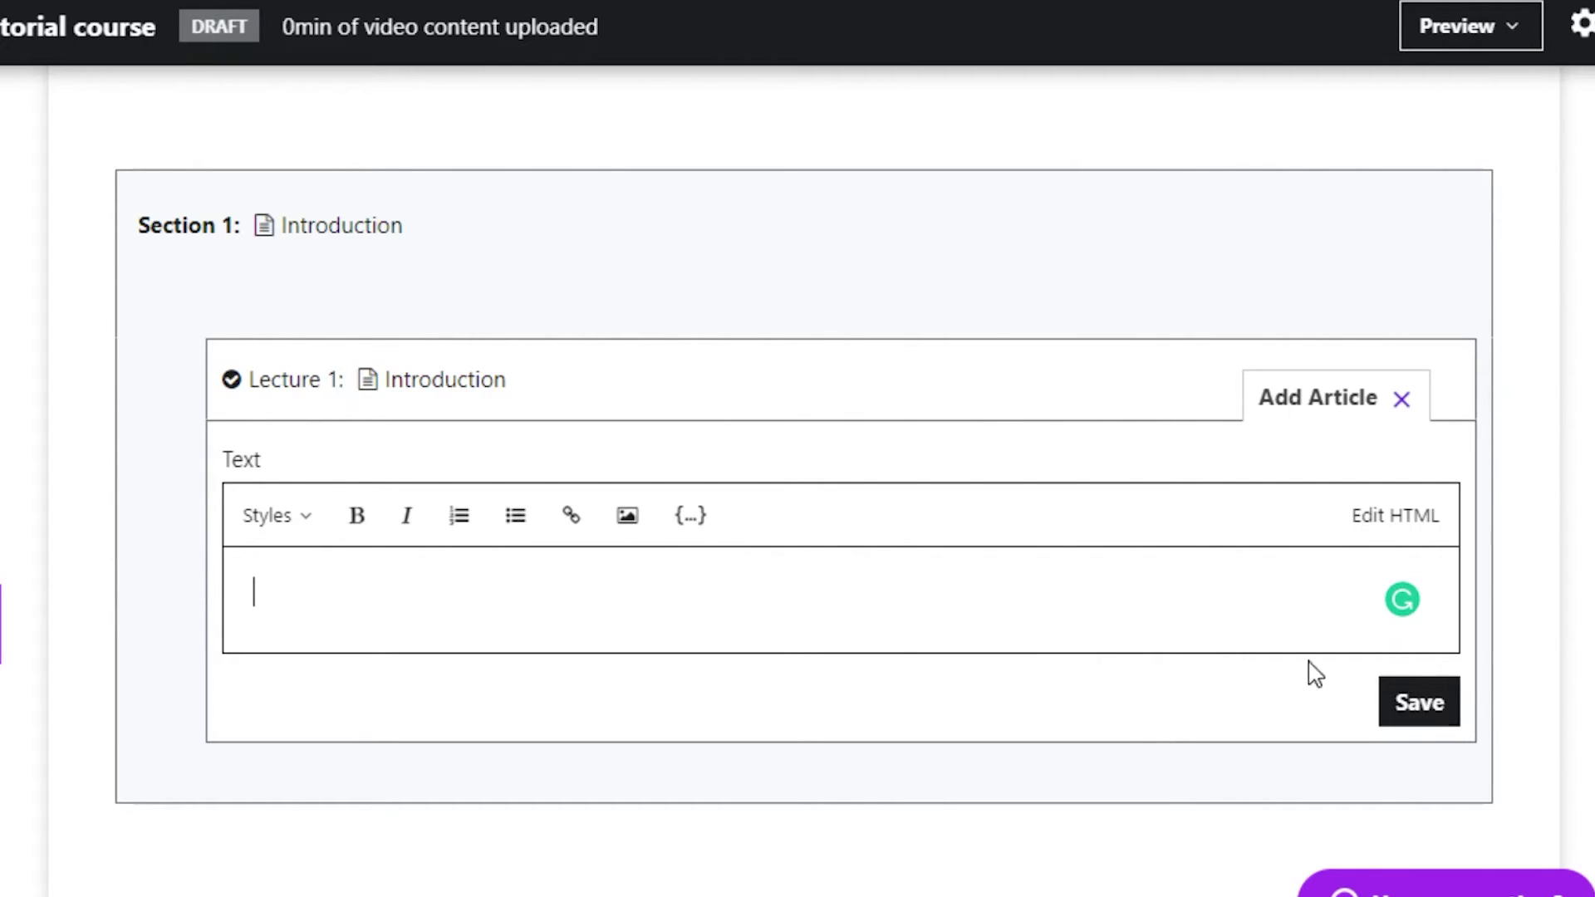
pyautogui.click(1425, 703)
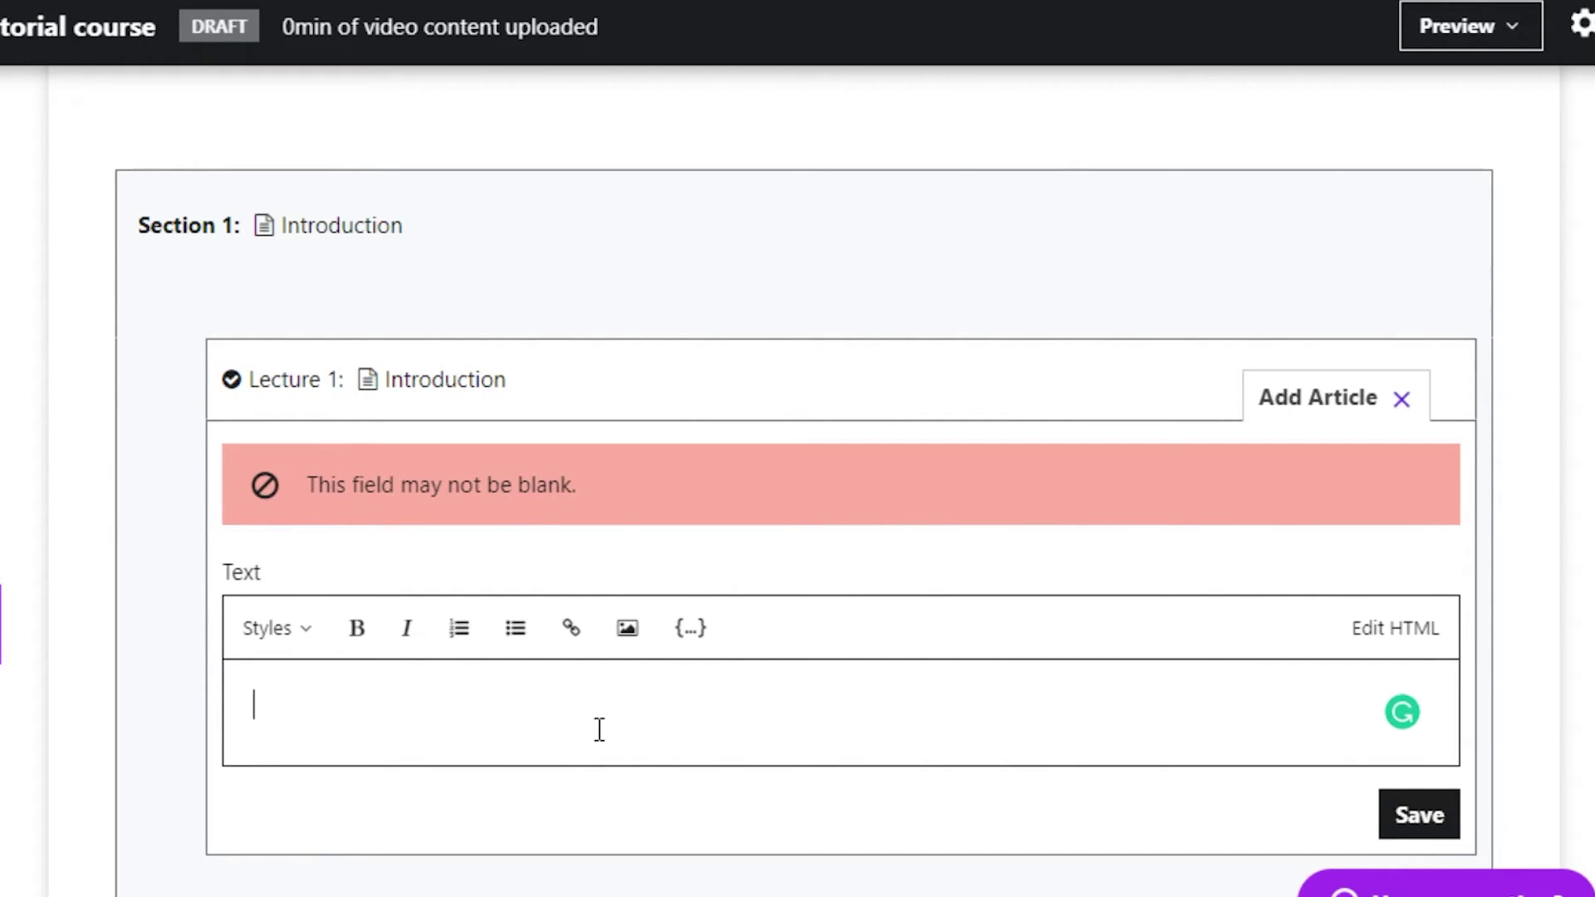
pyautogui.write('udemy')
pyautogui.click(1404, 815)
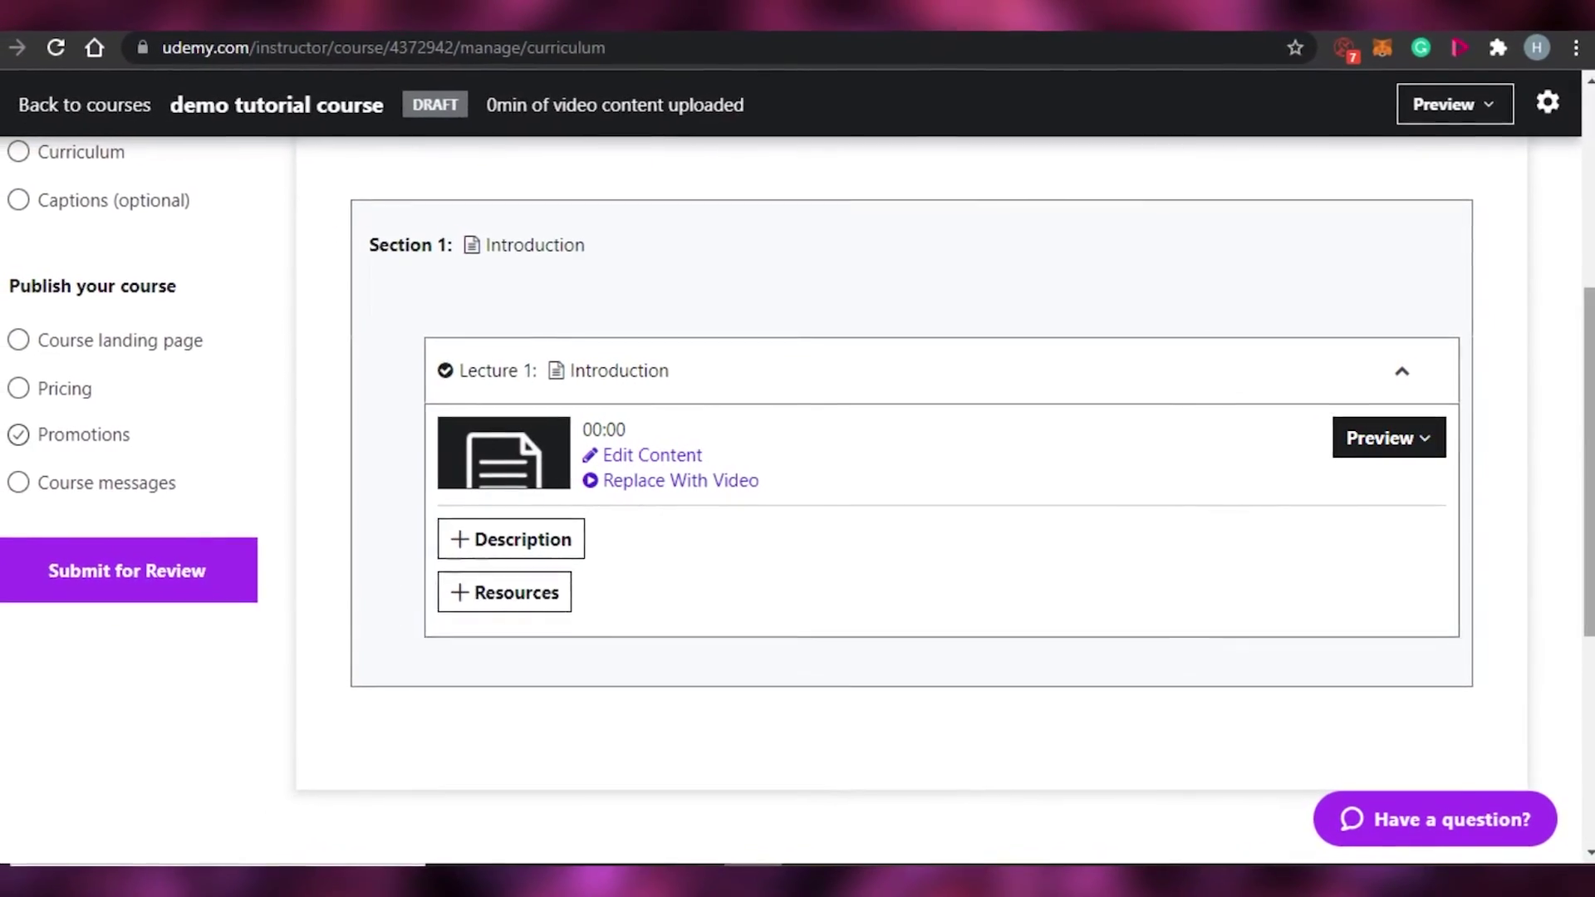
pyautogui.scroll(4, 831, 449)
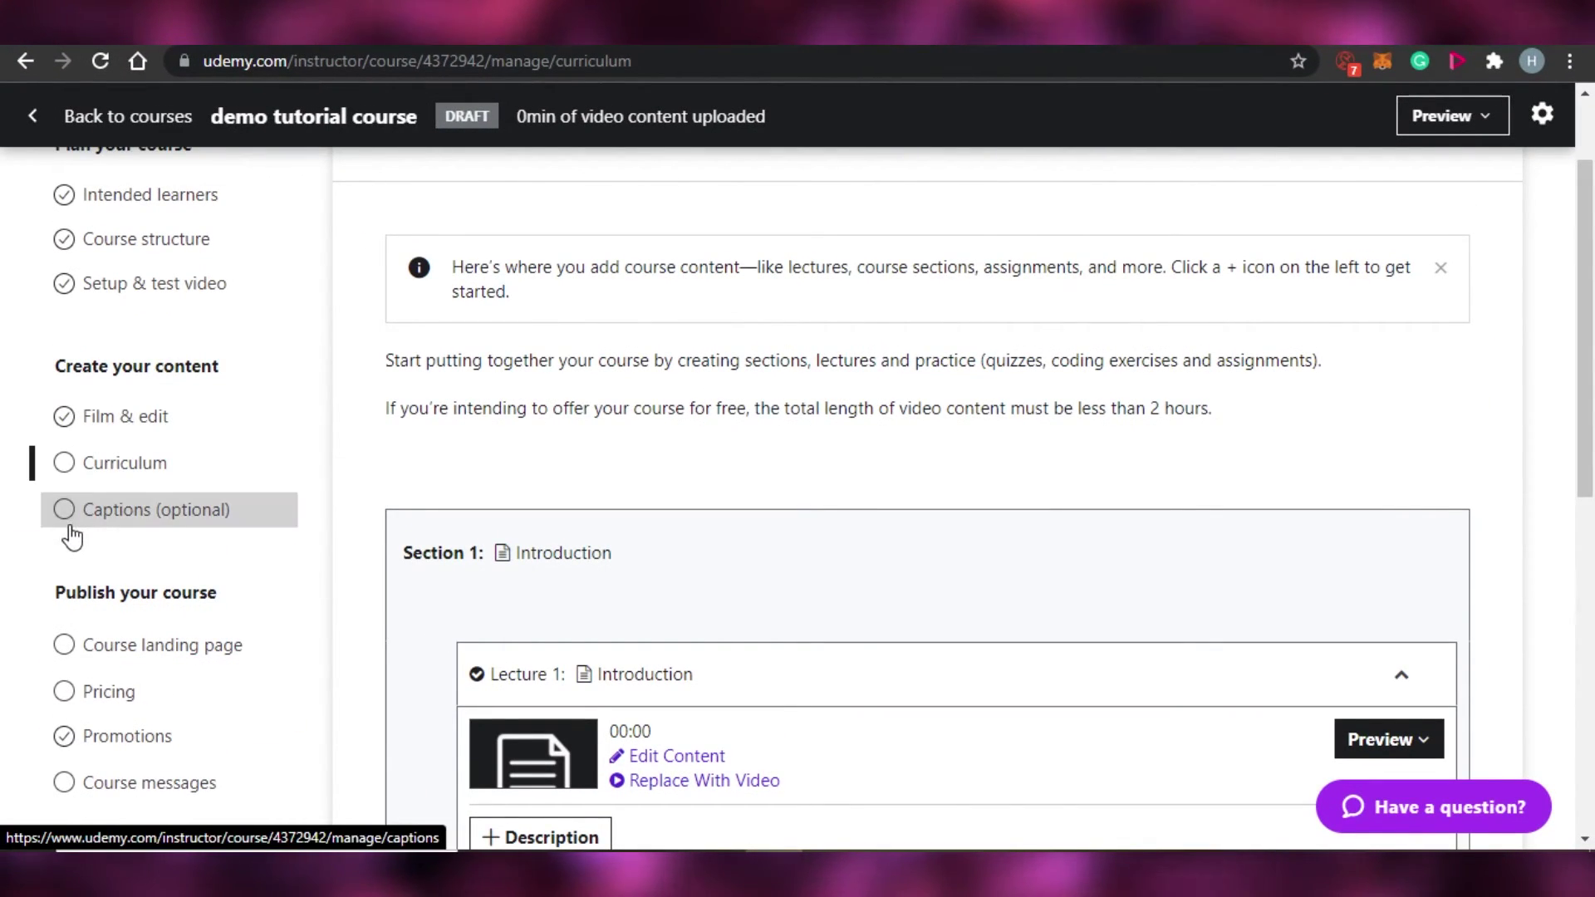
# Step: Check the English (US) caption language under Captions, then go to the Course landing page
pyautogui.click(70, 519)
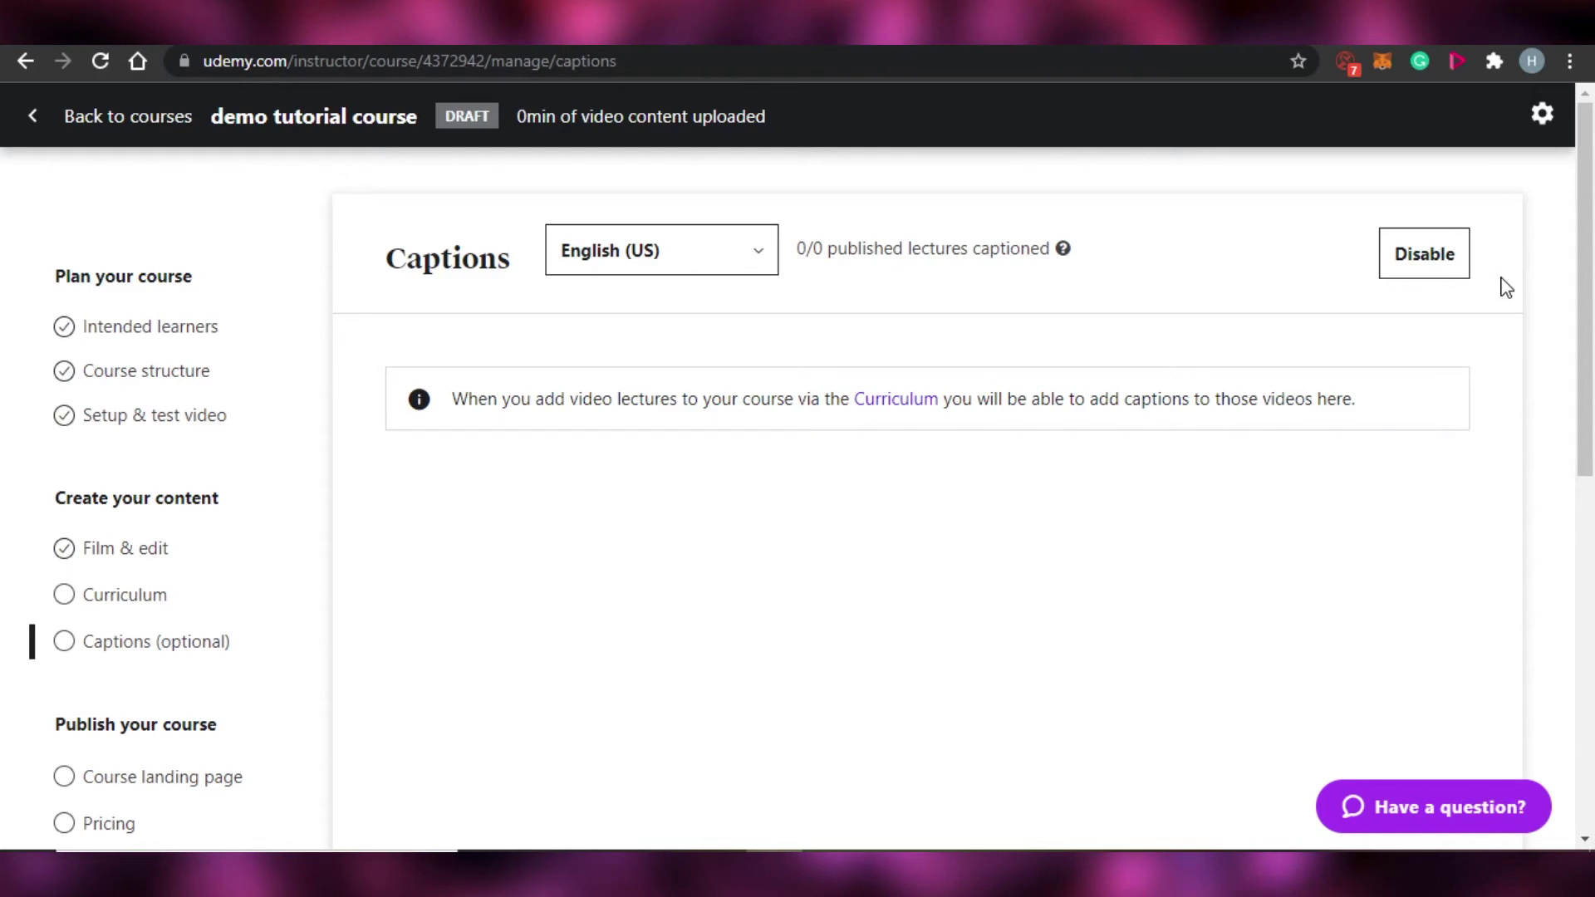
pyautogui.click(772, 250)
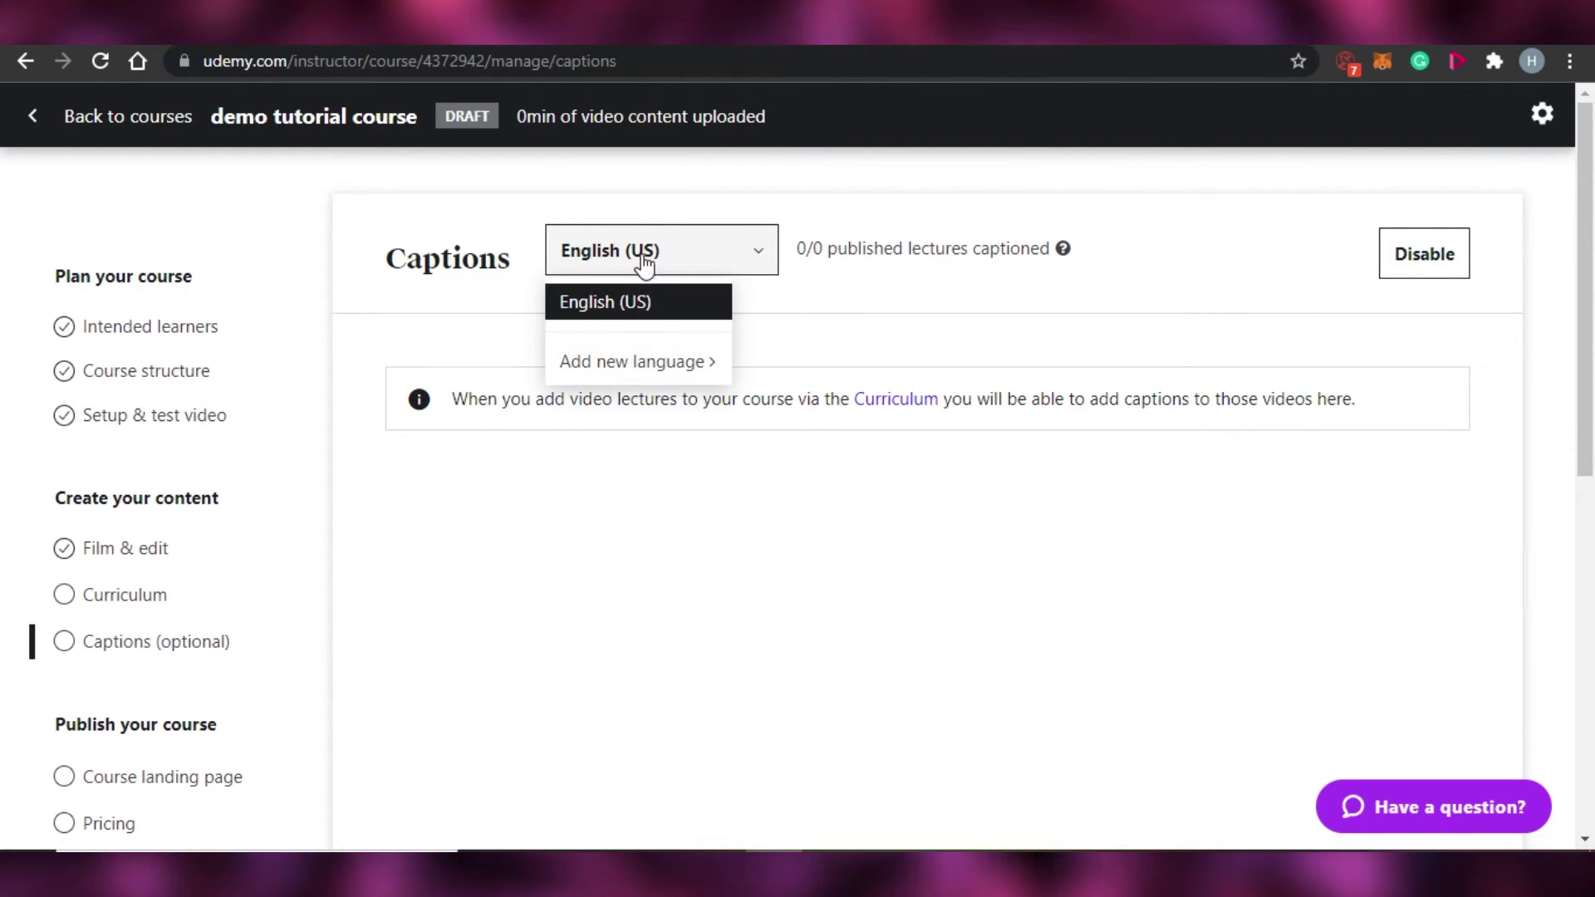
pyautogui.click(698, 252)
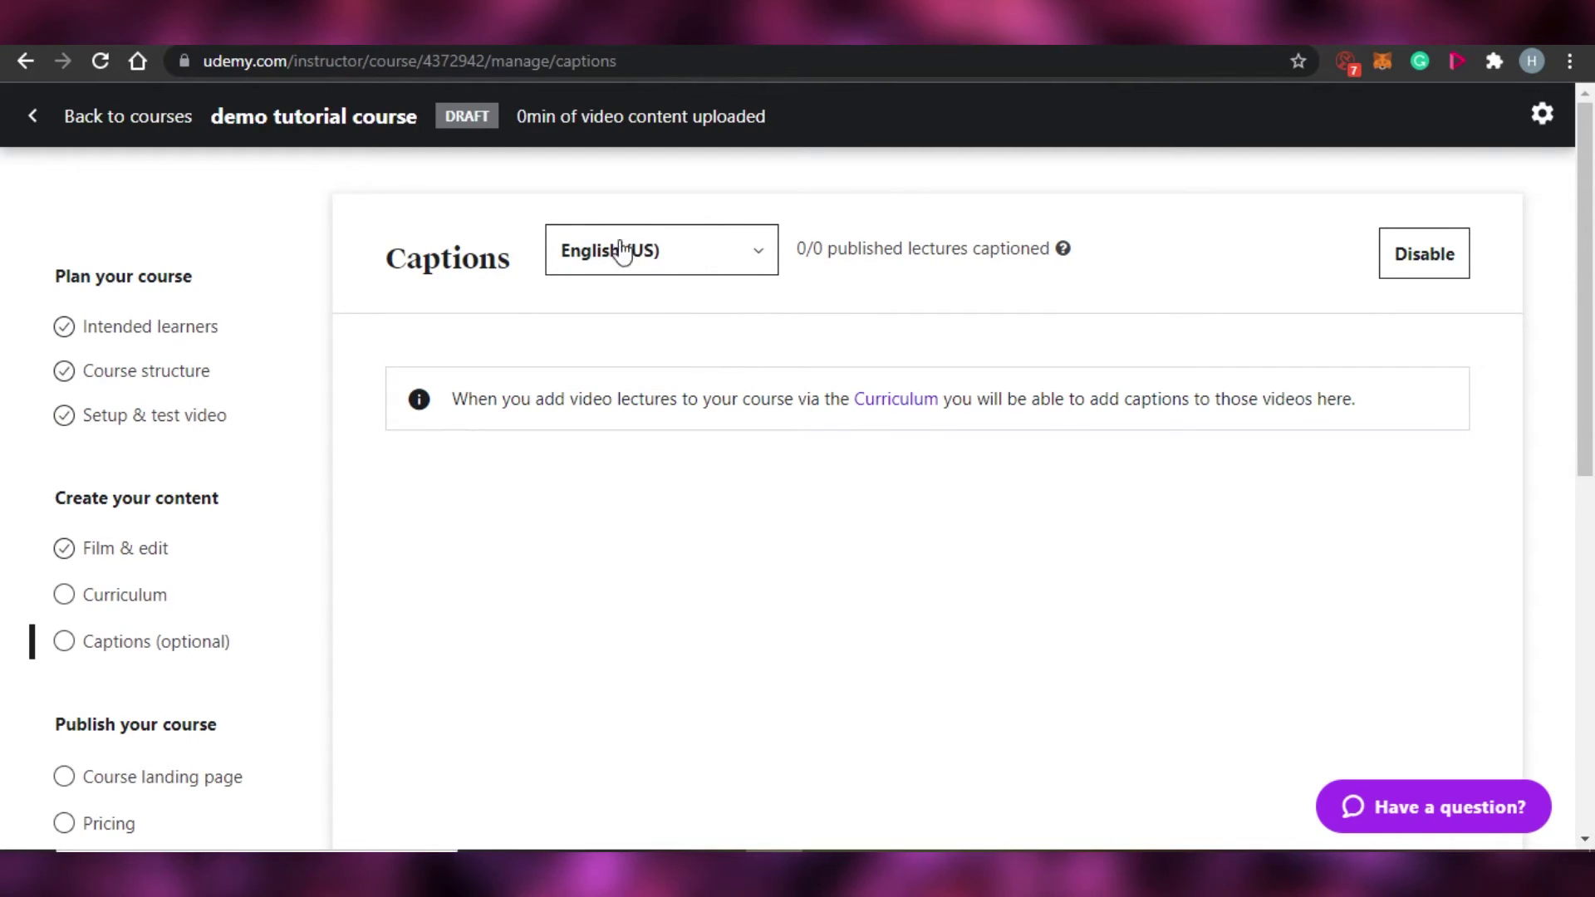
pyautogui.moveTo(1588, 291); pyautogui.dragTo(1591, 448)
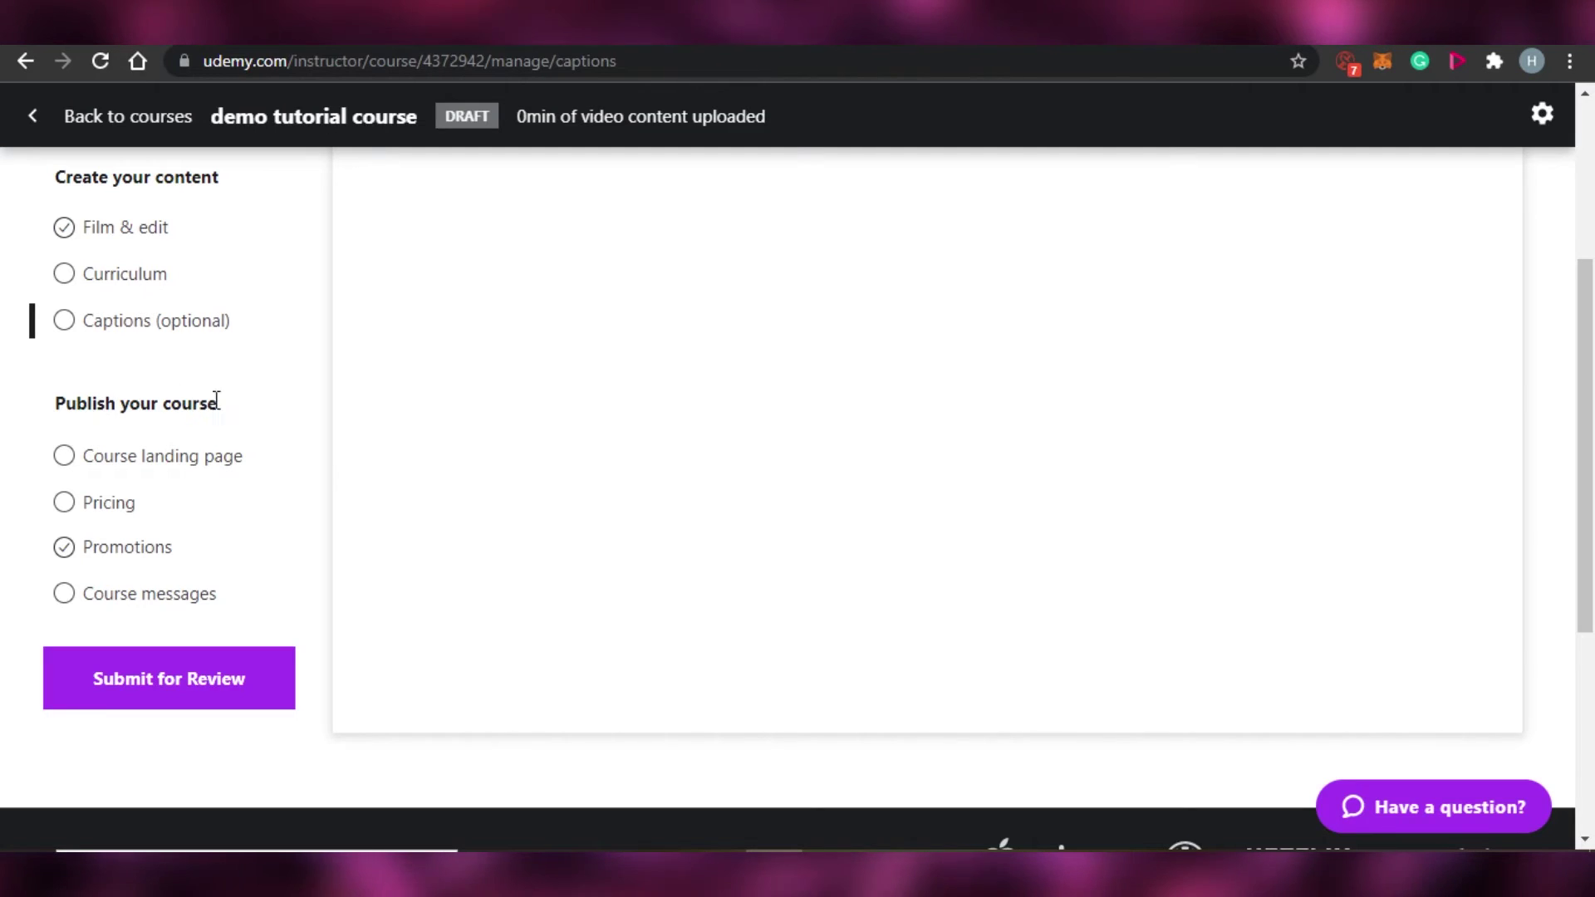
pyautogui.click(73, 456)
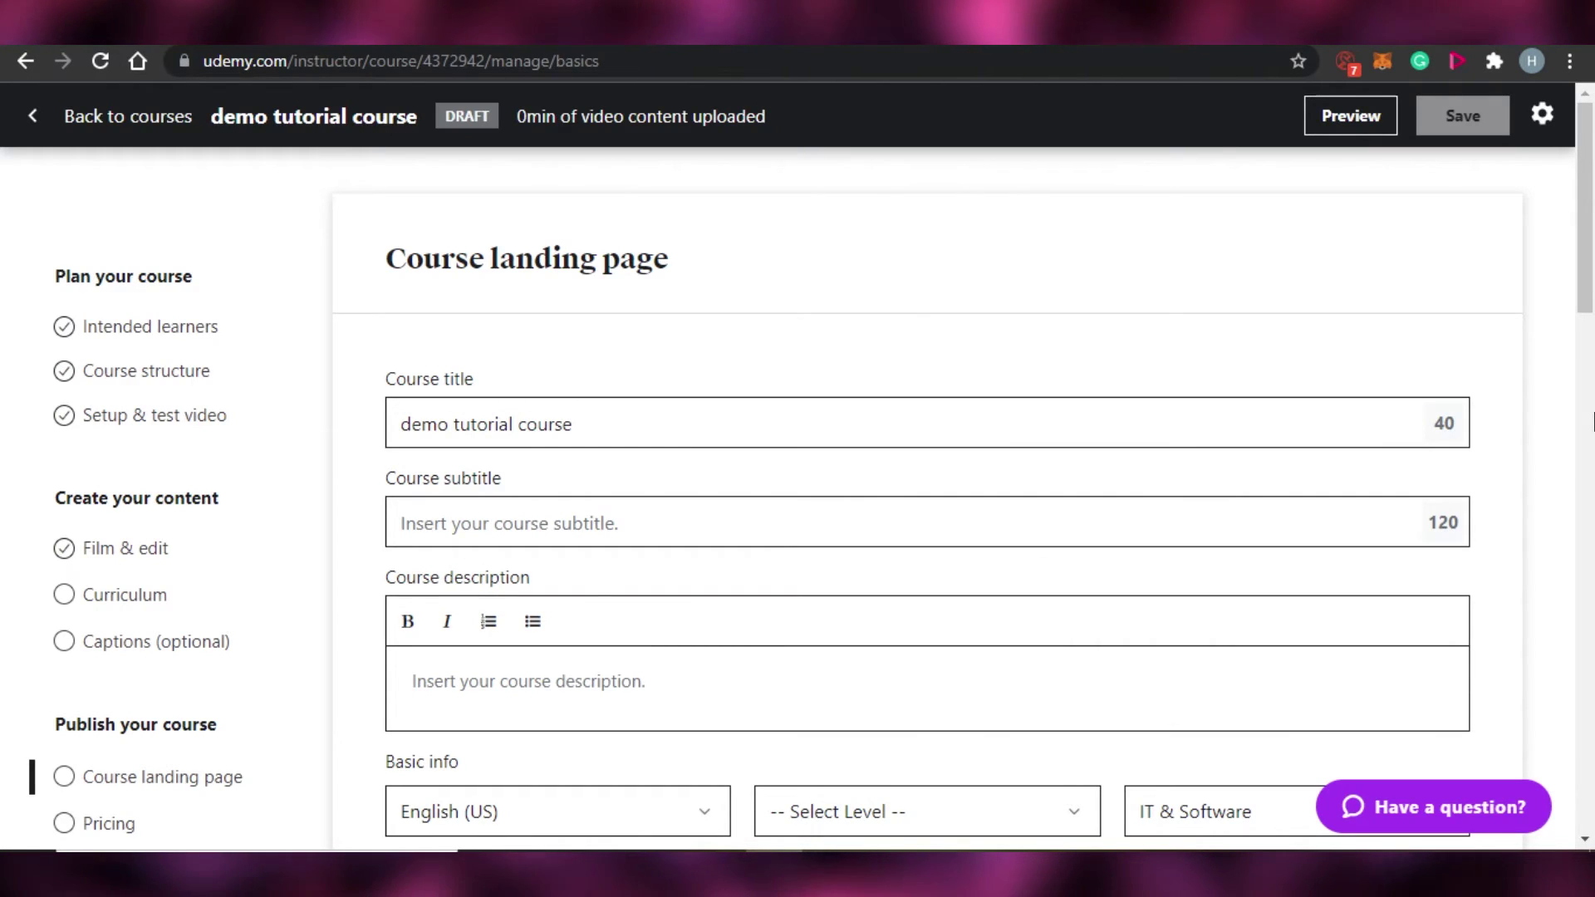
# Step: Paste 'learn to make tutorial videos' into the Course subtitle field
pyautogui.moveTo(1592, 421); pyautogui.dragTo(1592, 178)
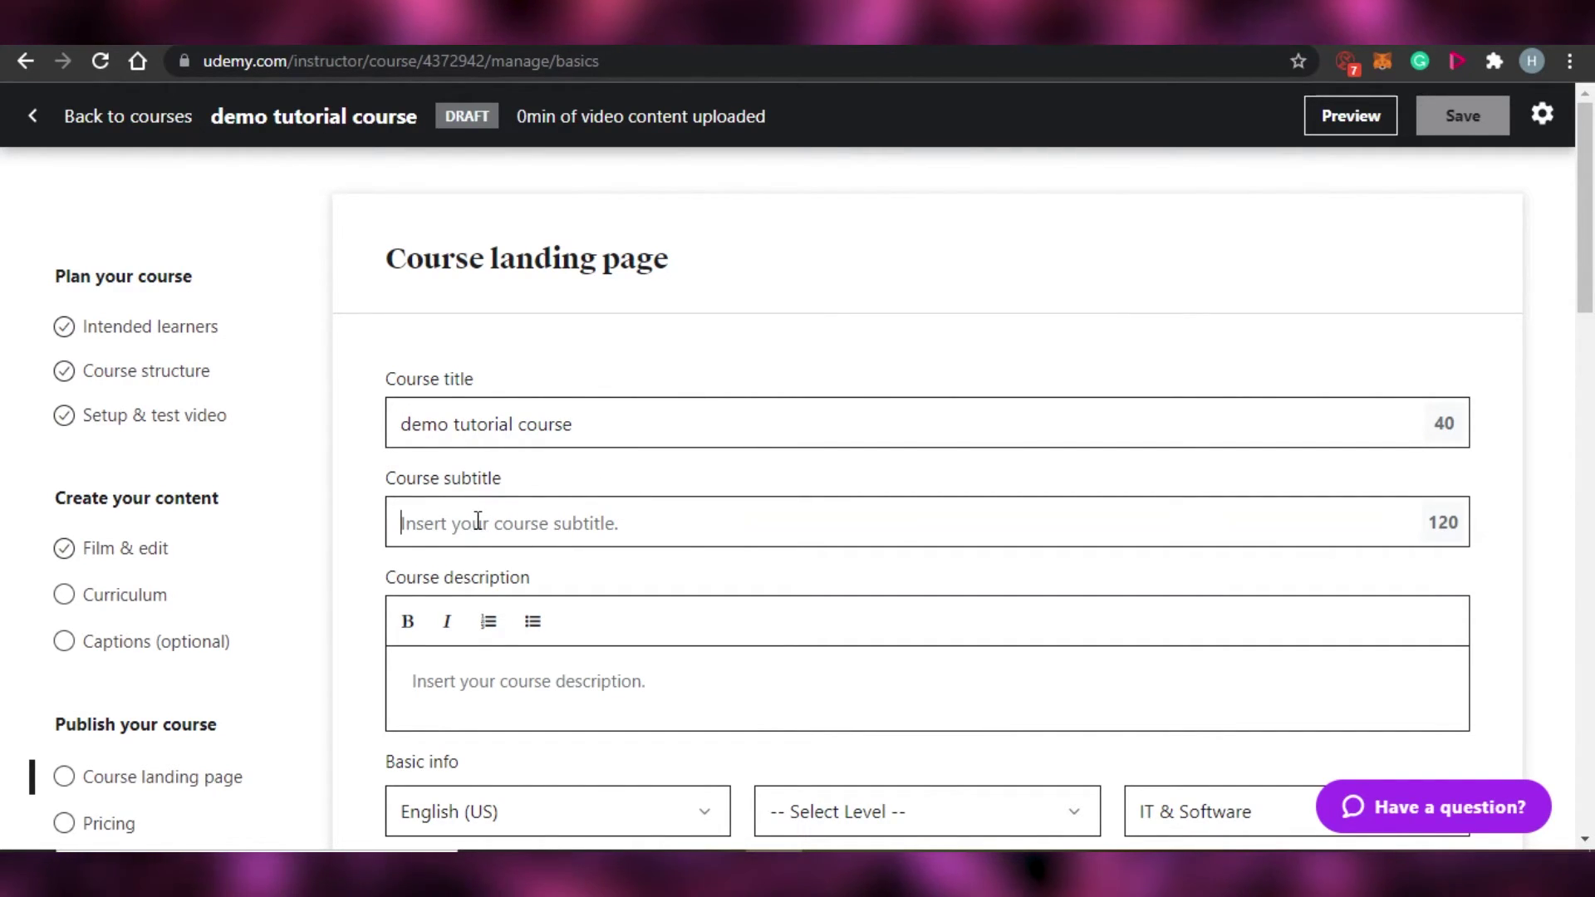
pyautogui.write('learn to make tutorial videos')
pyautogui.scroll(-2, 478, 520)
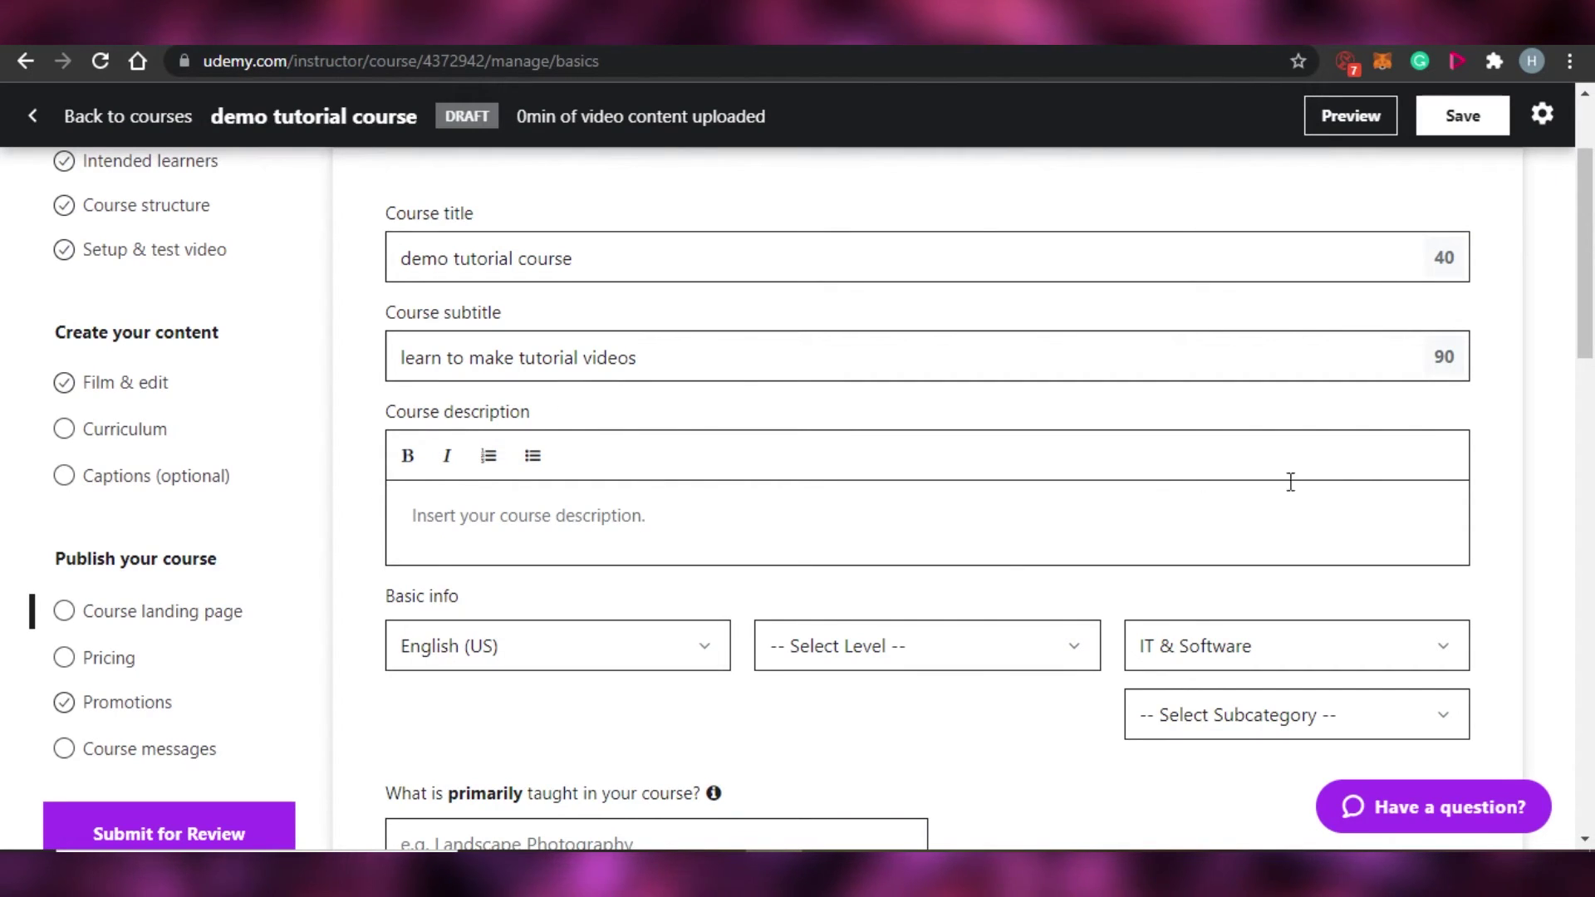
pyautogui.moveTo(1592, 303)
pyautogui.mouseDown()
pyautogui.moveTo(1592, 739)
pyautogui.moveTo(1592, 320)
pyautogui.mouseUp()
pyautogui.click(151, 760)
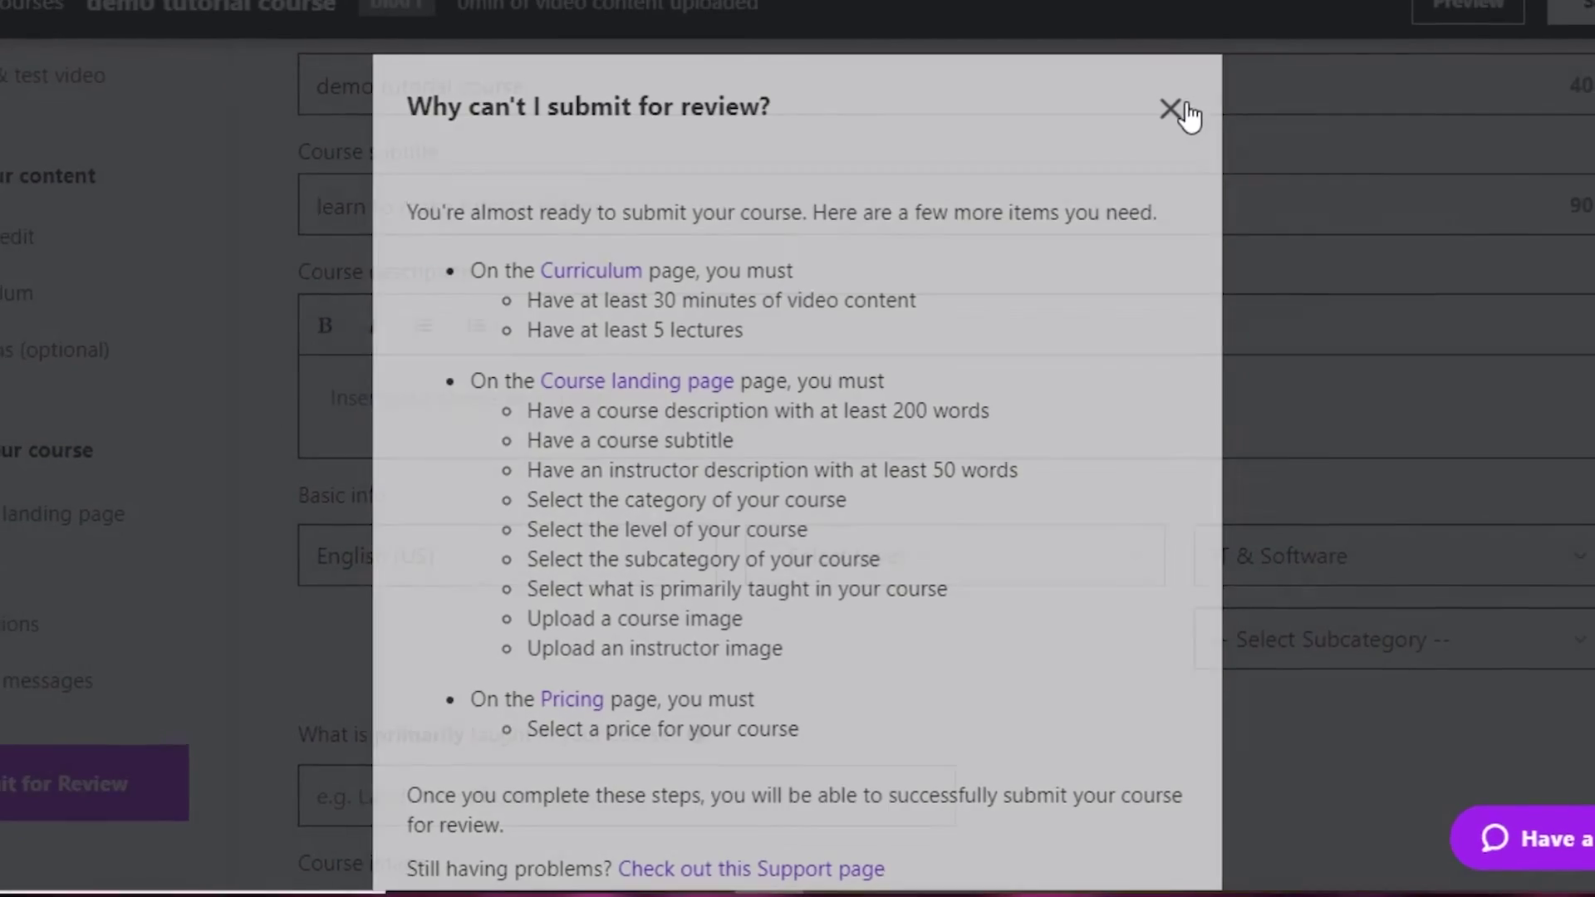
pyautogui.click(1202, 65)
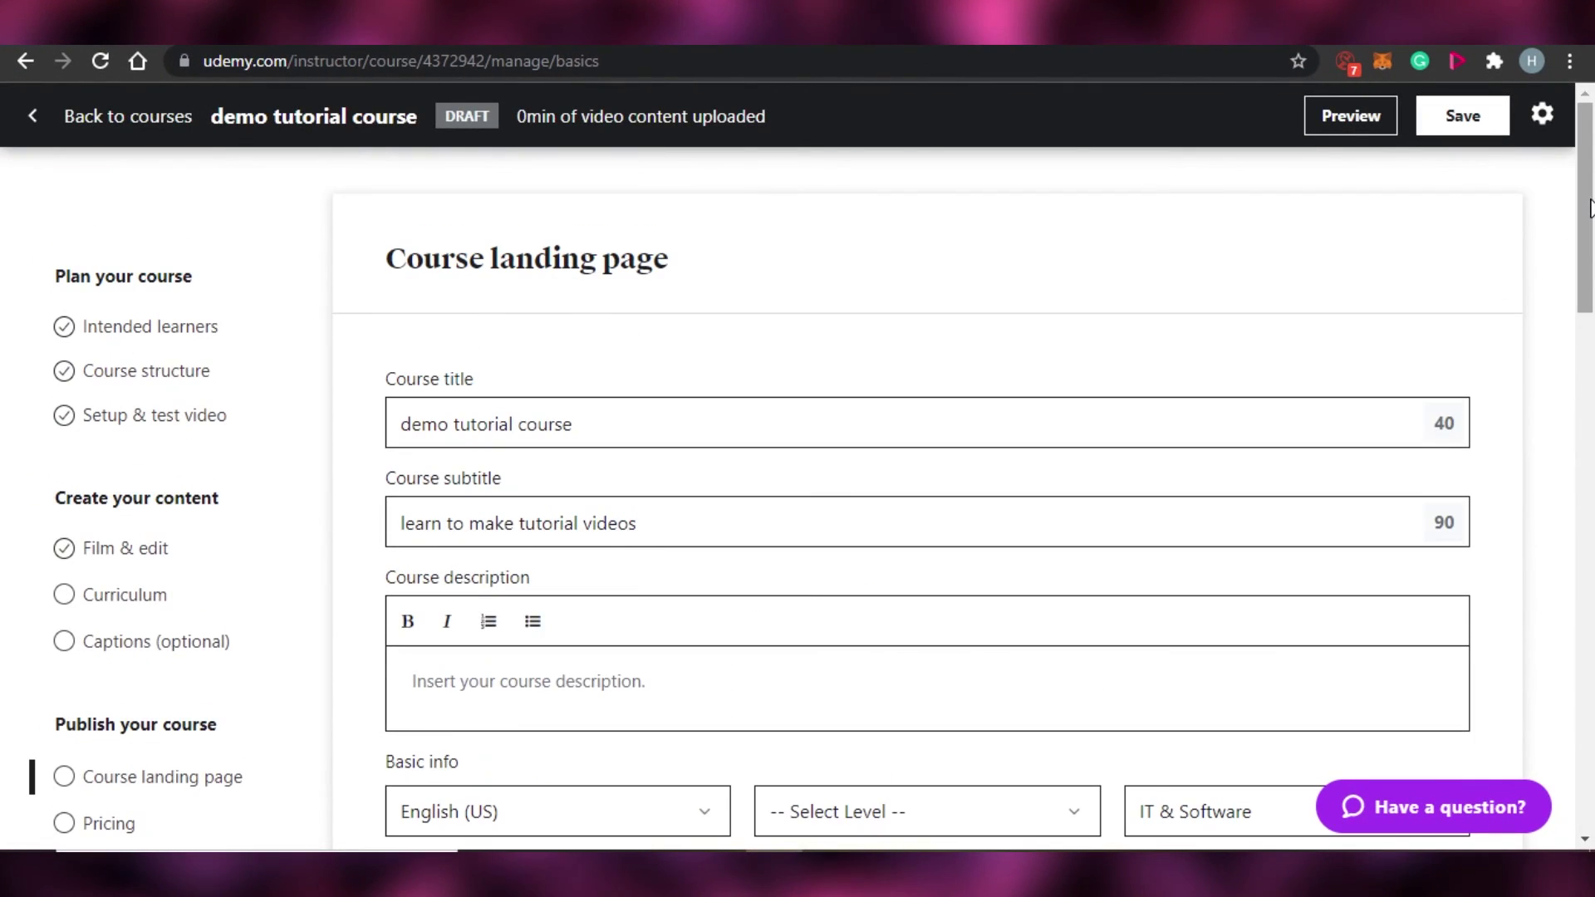
pyautogui.moveTo(1589, 207); pyautogui.dragTo(1589, 332)
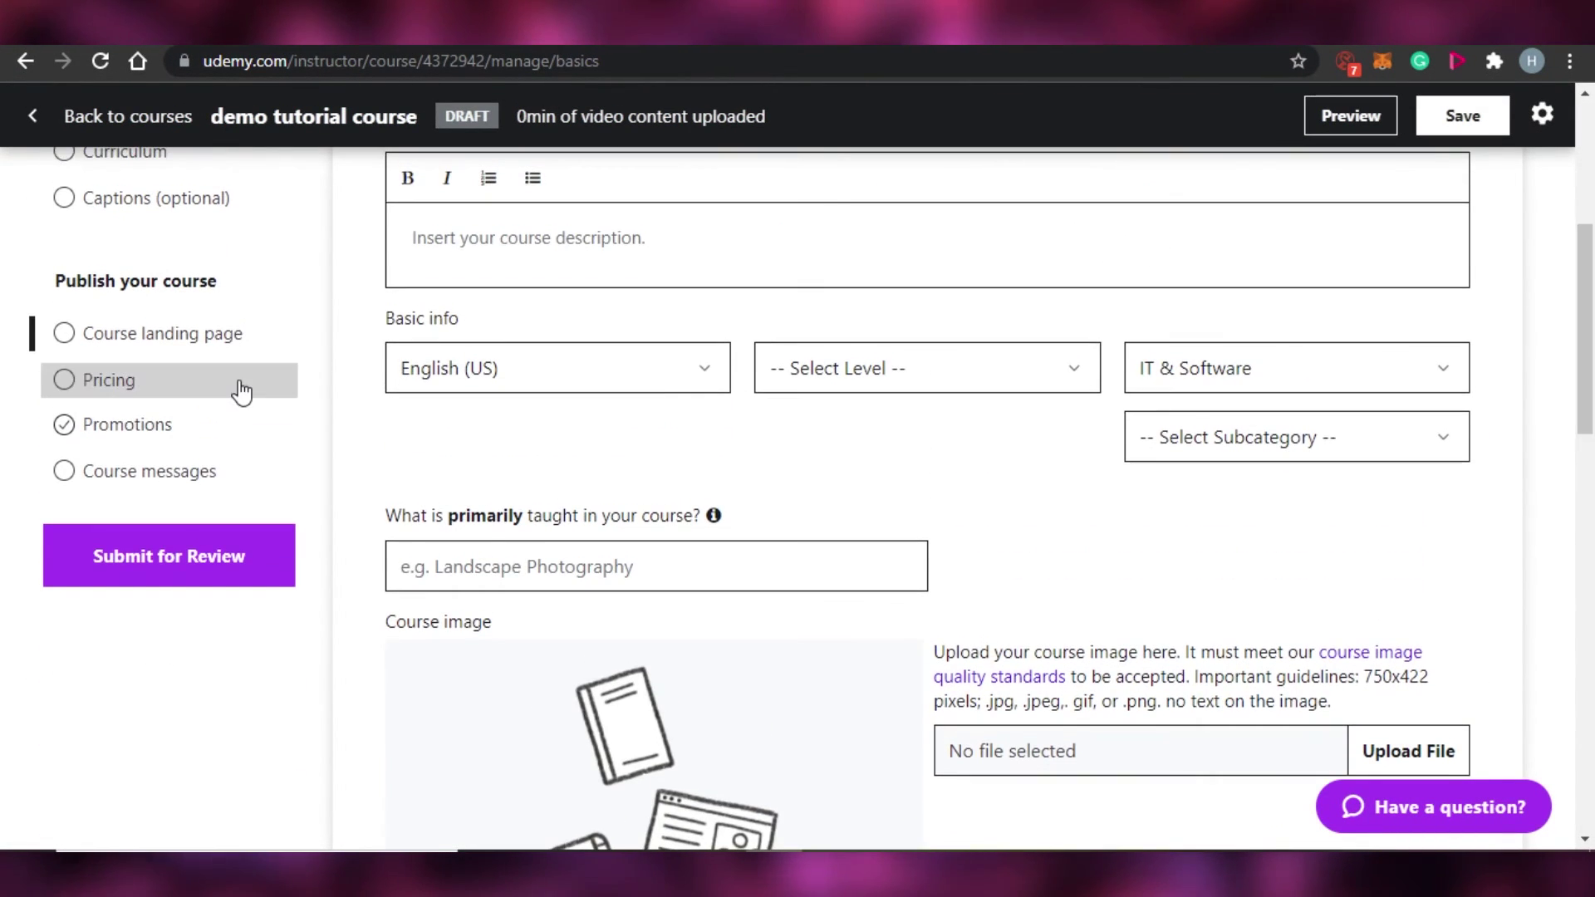
# Step: Leave the landing page without saving and set the USD price tier to $19.99 (tier 1)
pyautogui.click(71, 378)
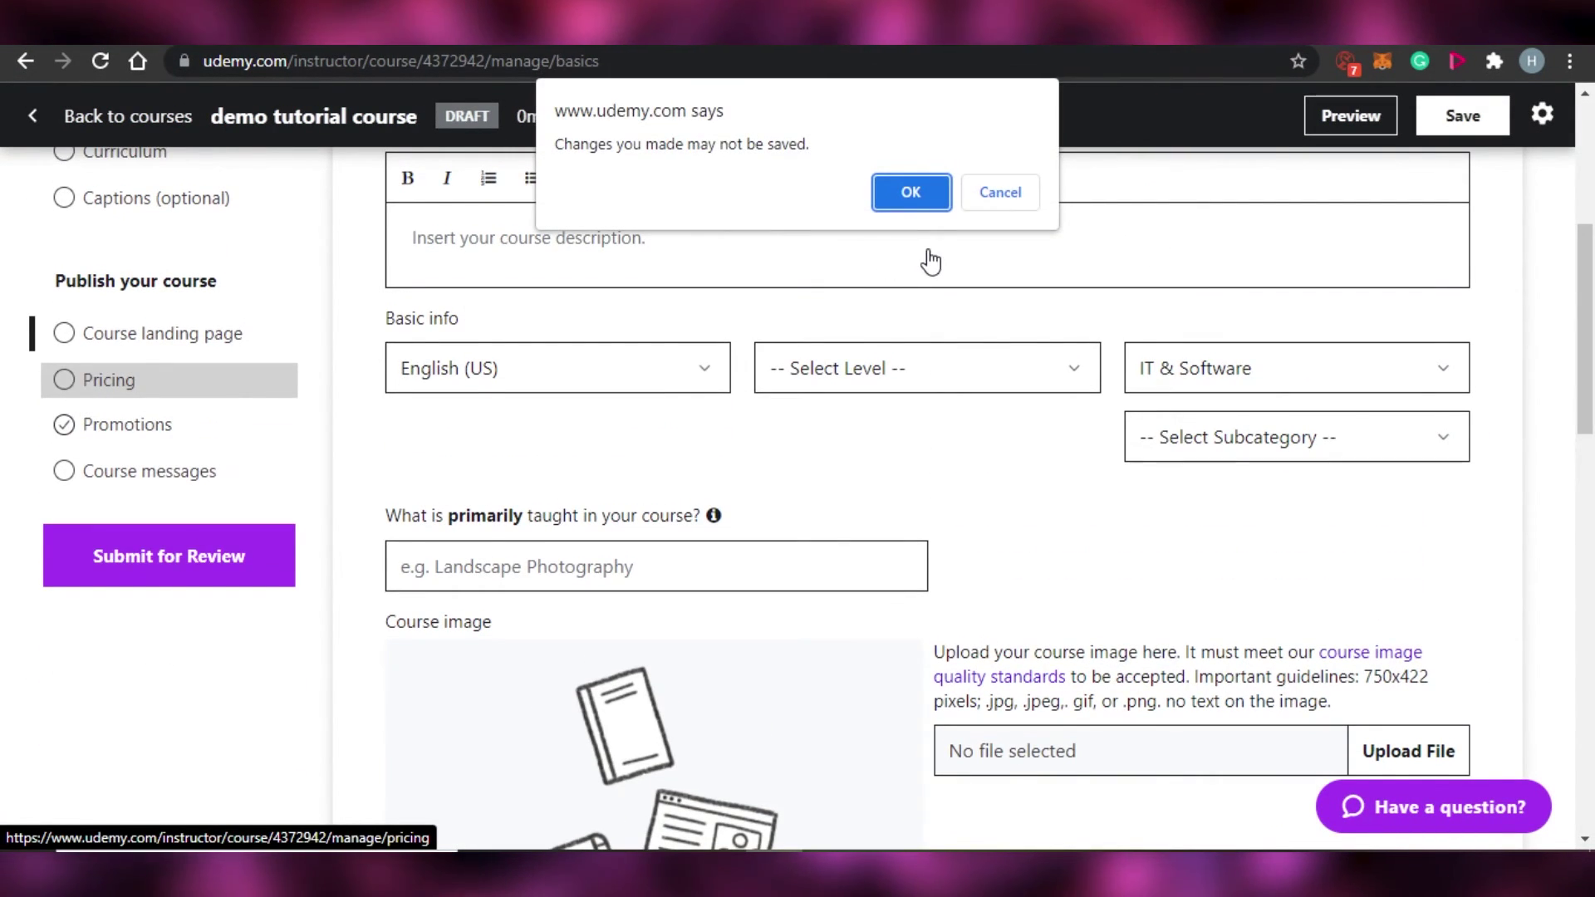
pyautogui.click(911, 199)
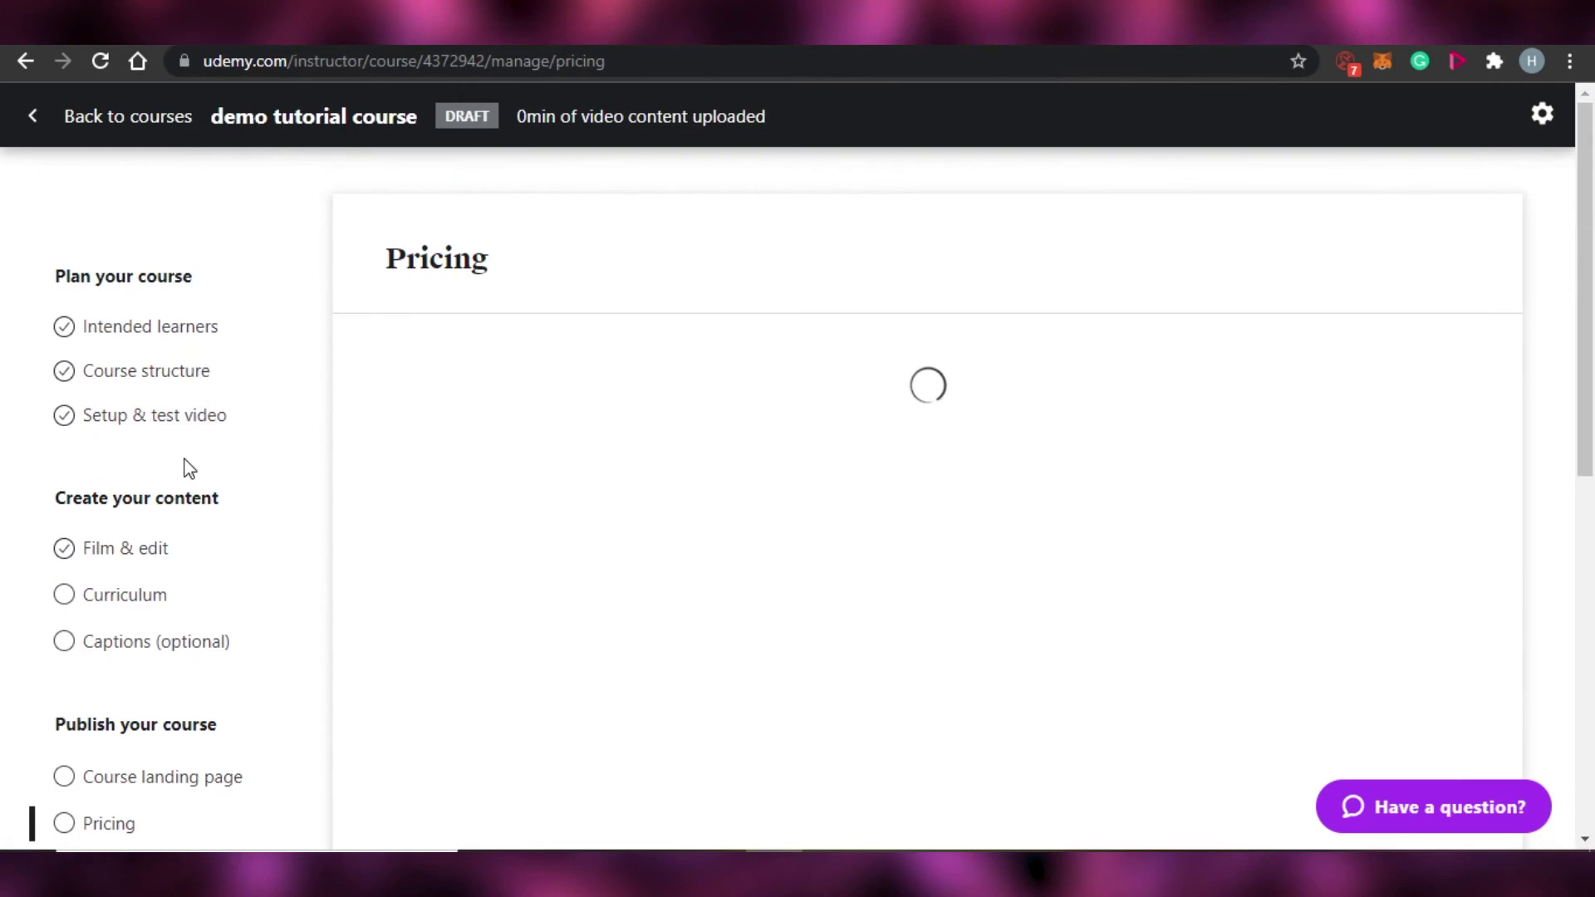
pyautogui.moveTo(1589, 224); pyautogui.dragTo(1591, 276)
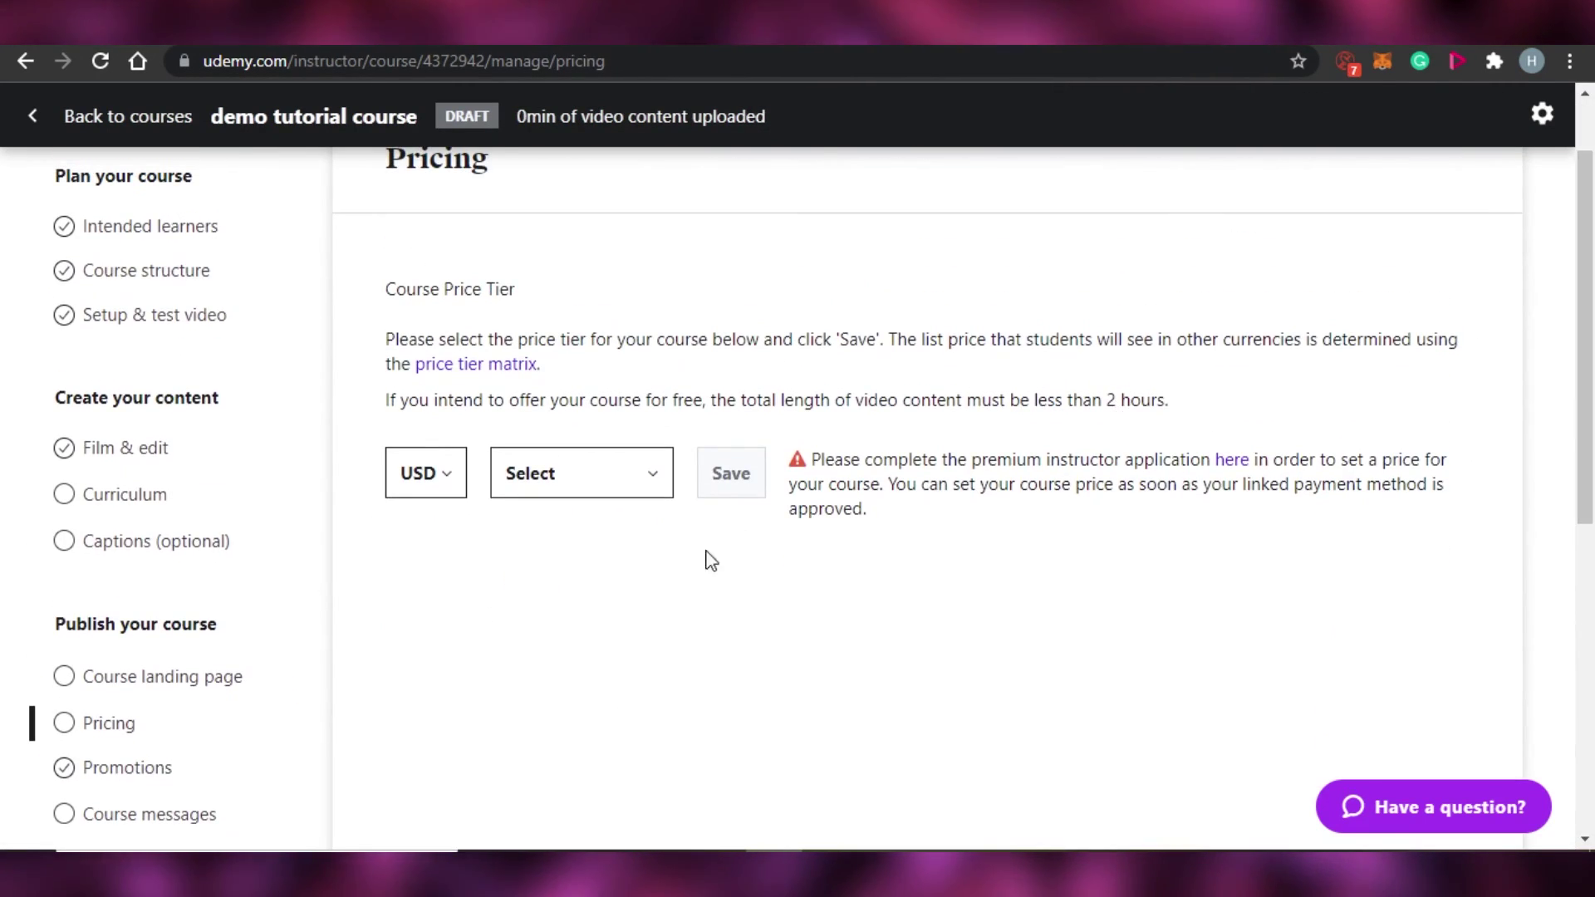
pyautogui.click(600, 485)
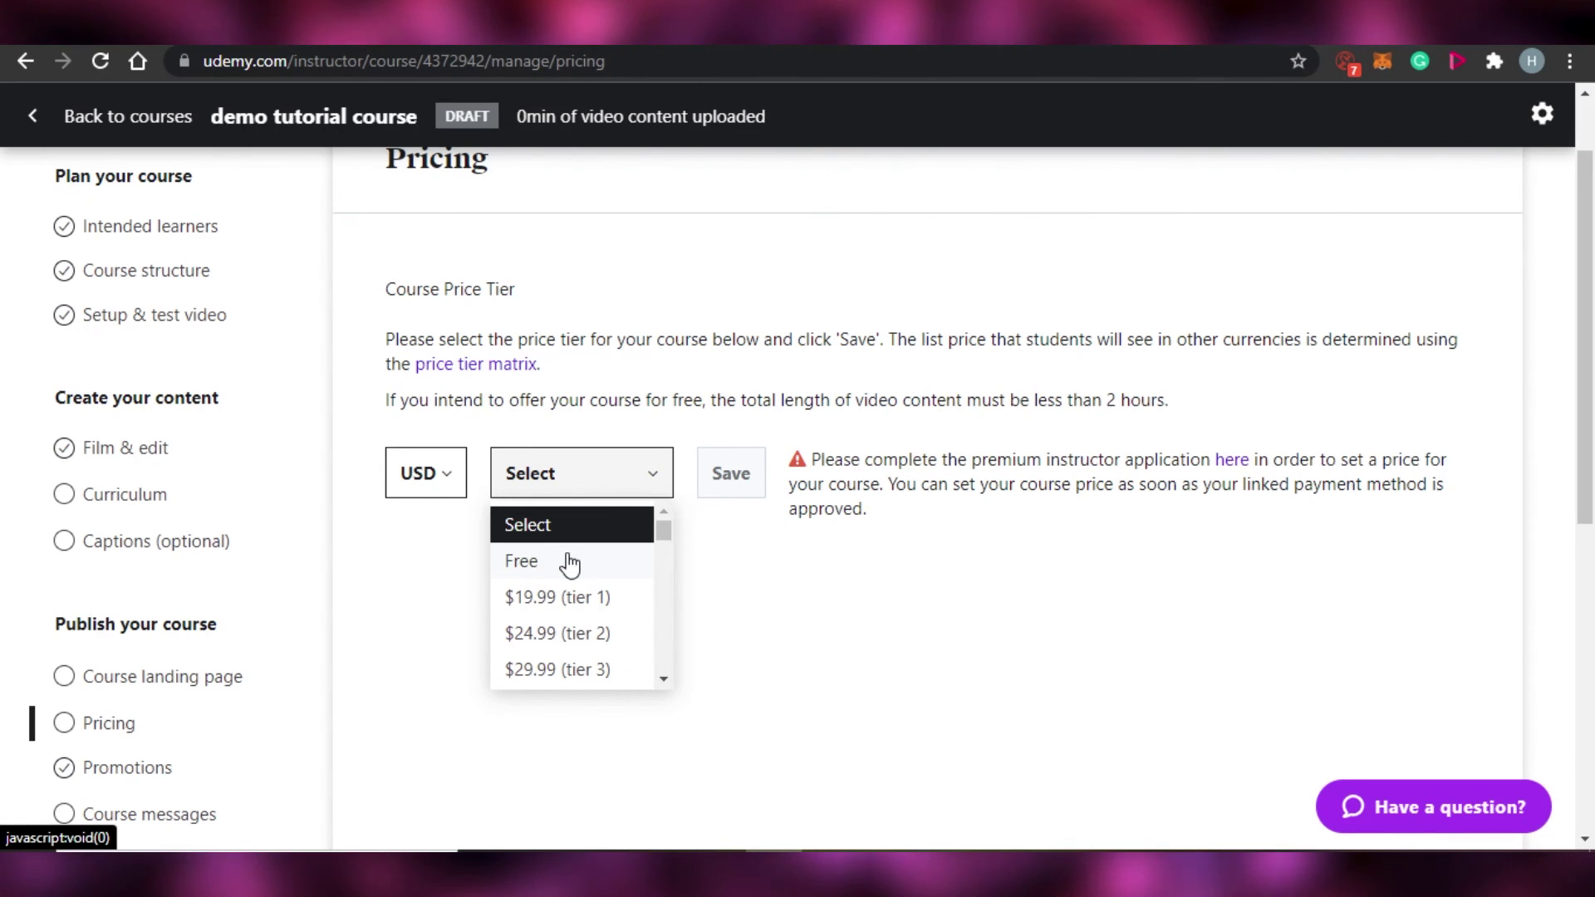
pyautogui.click(555, 615)
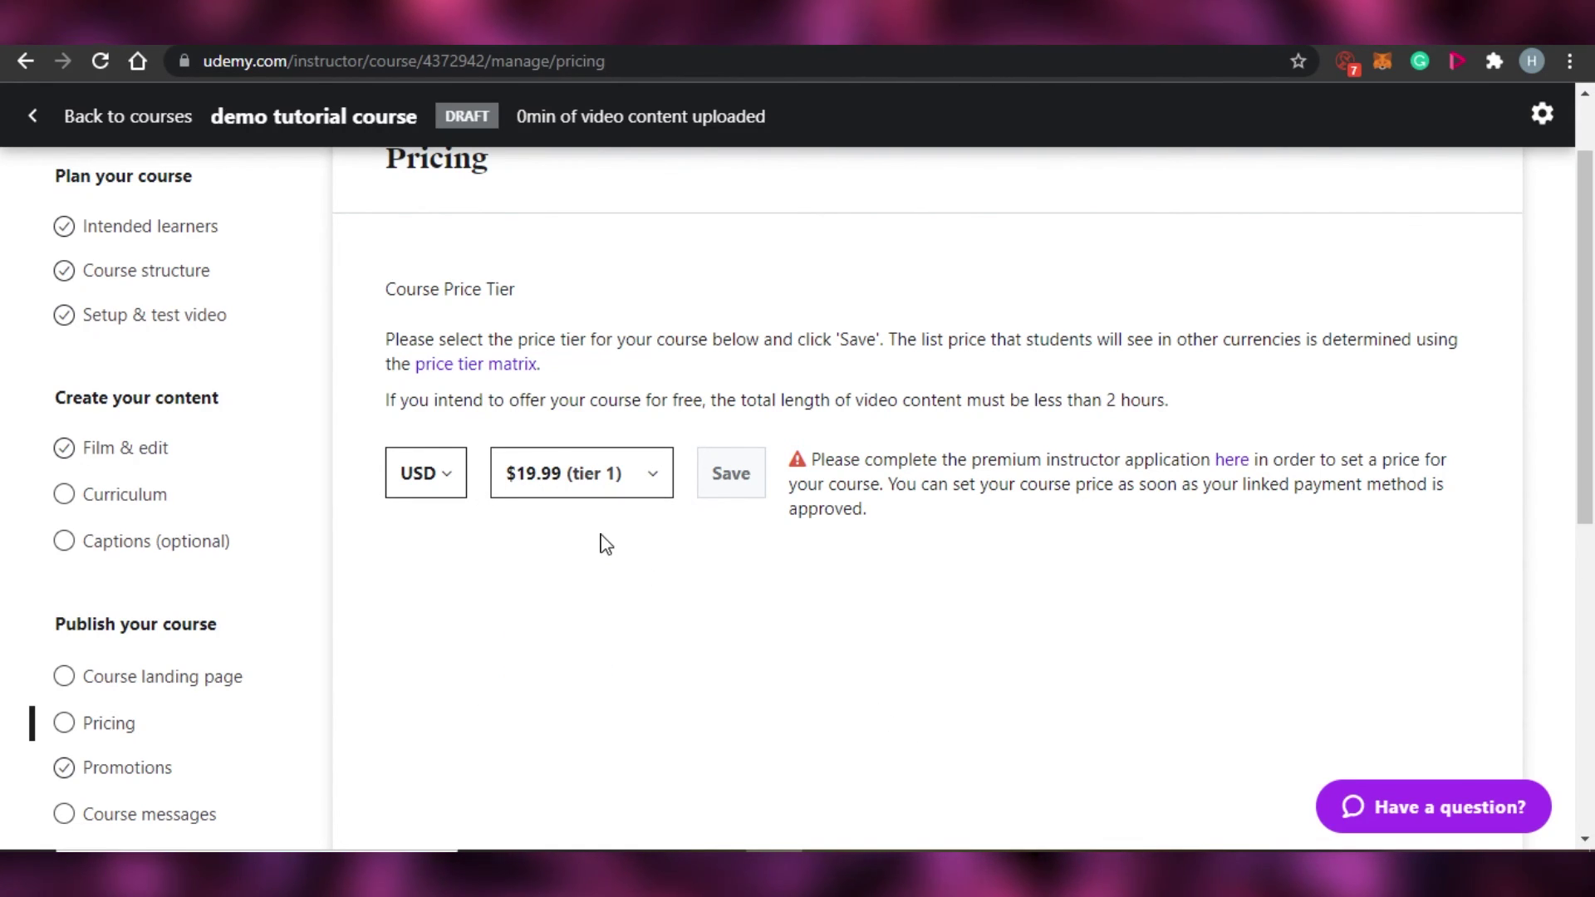
pyautogui.moveTo(1581, 310); pyautogui.dragTo(1580, 414)
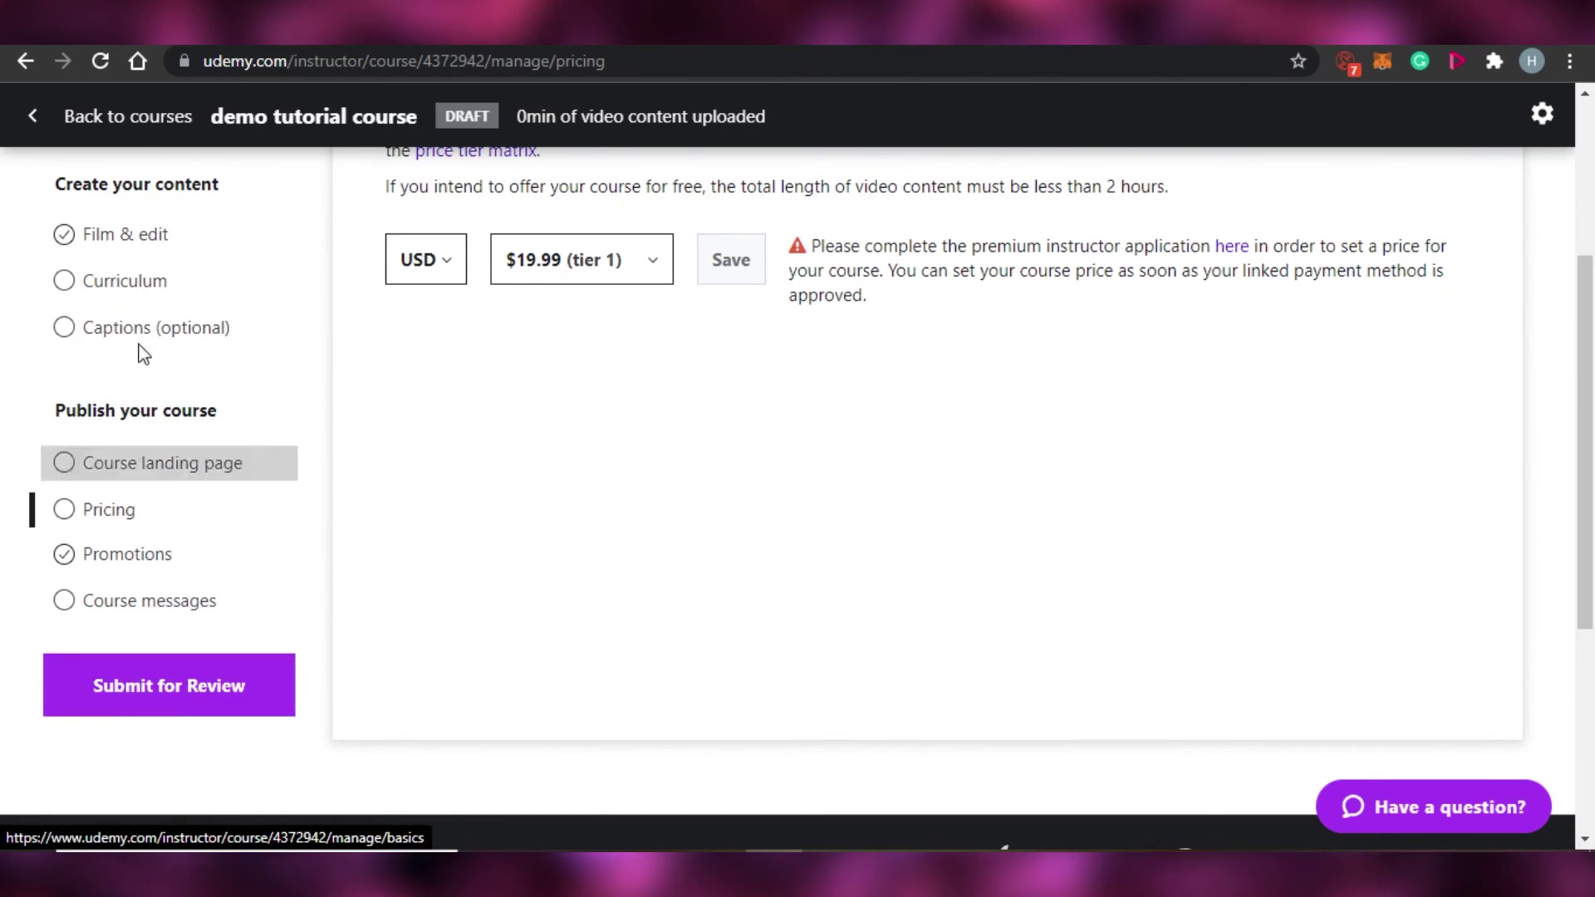
pyautogui.scroll(5, 1592, 480)
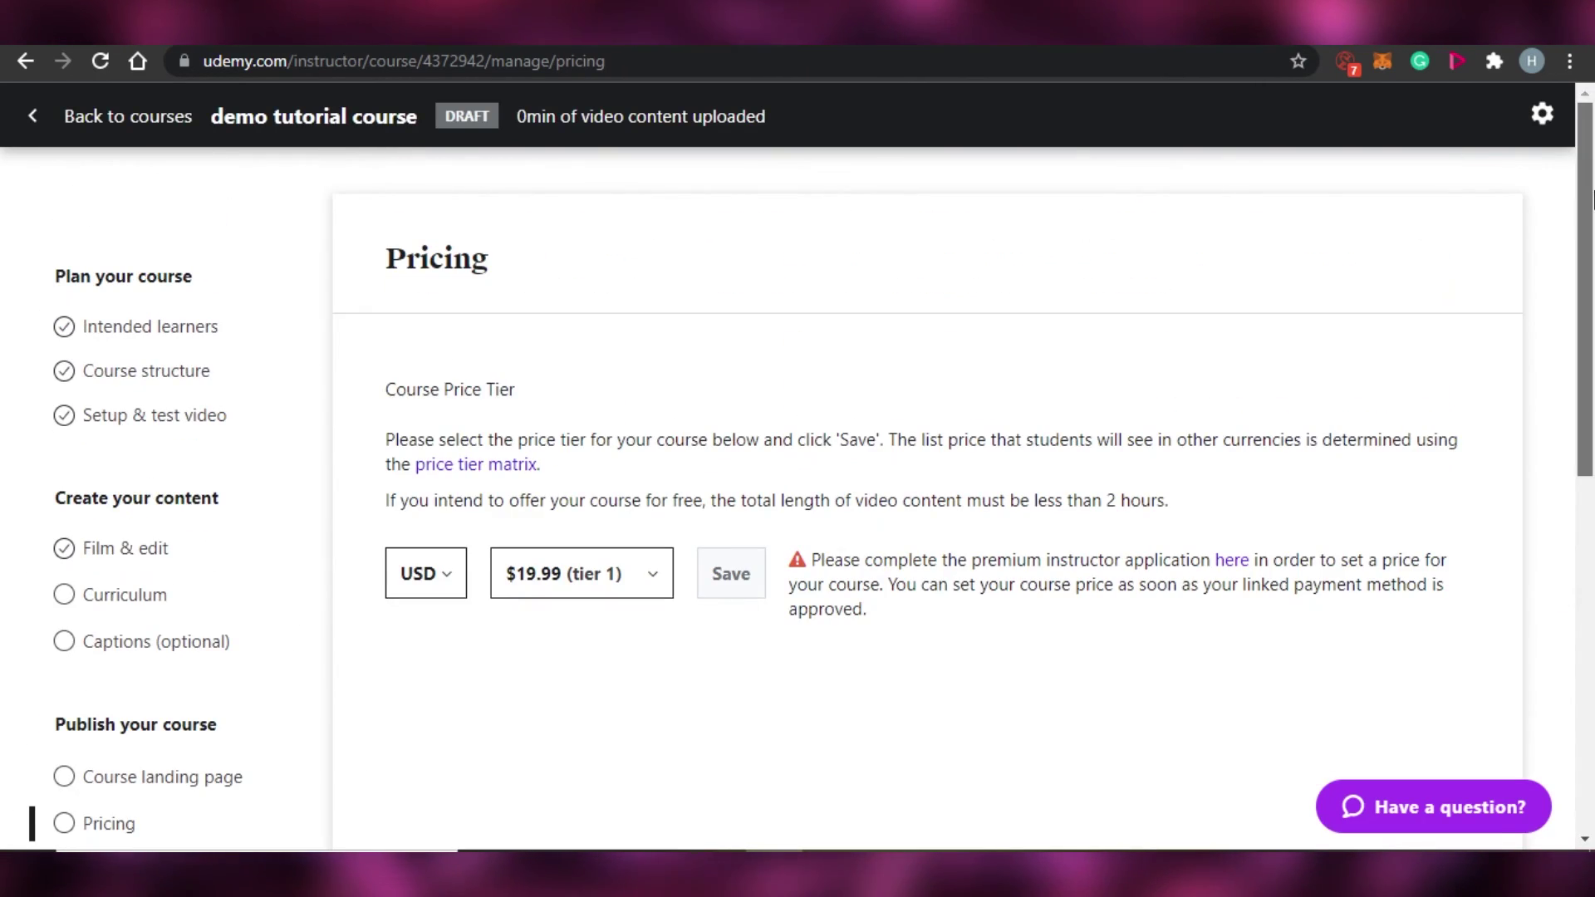
pyautogui.scroll(-3, 1543, 249)
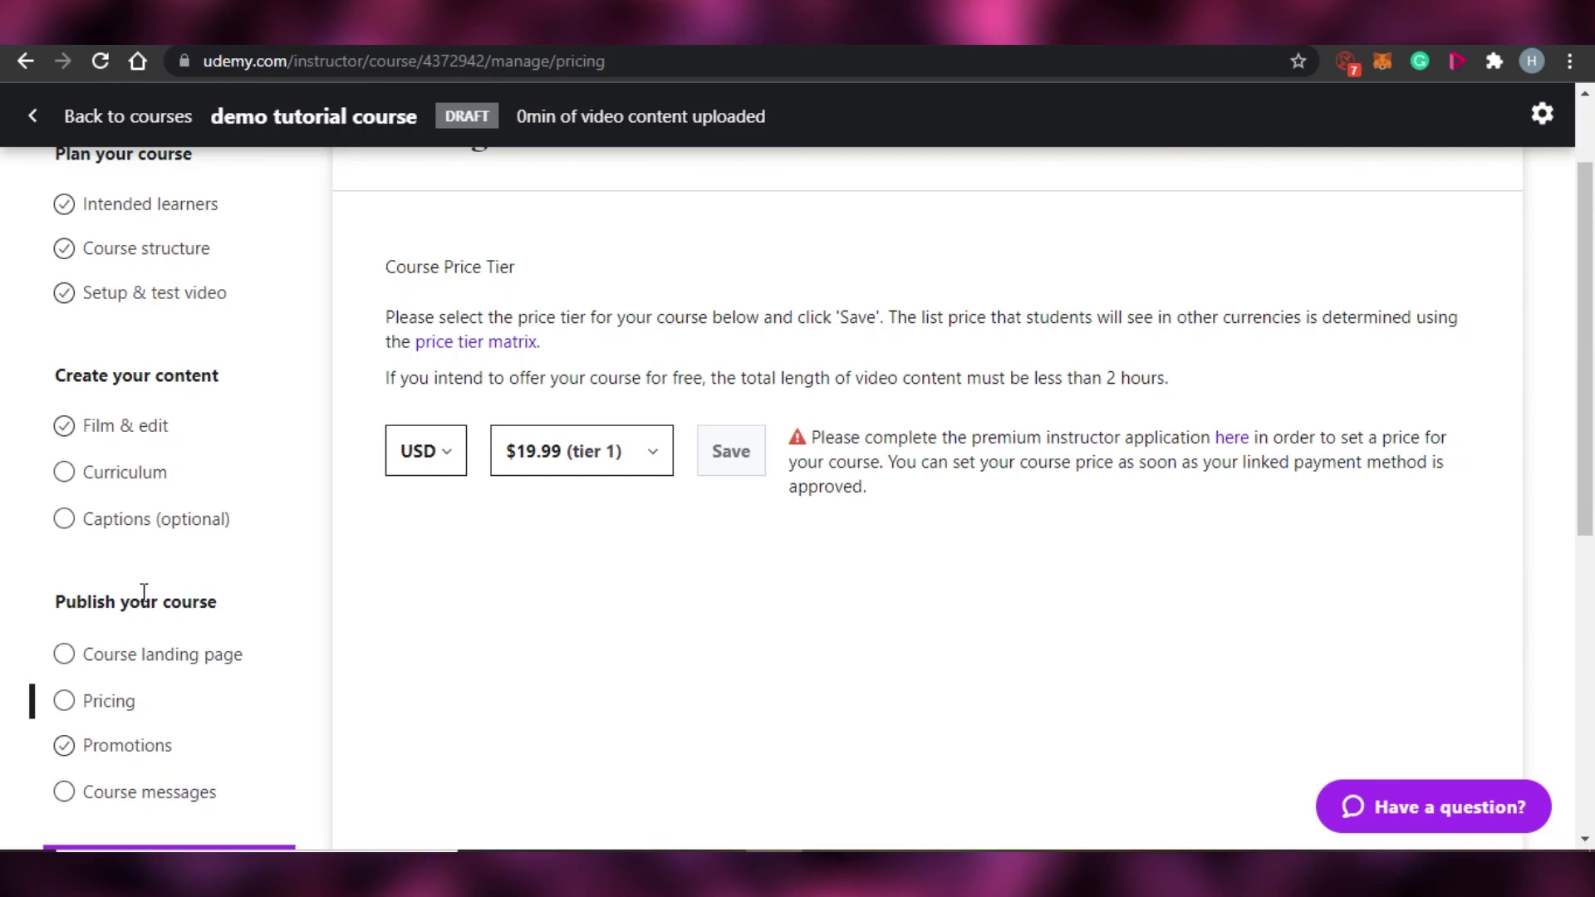
pyautogui.scroll(-5, 1592, 253)
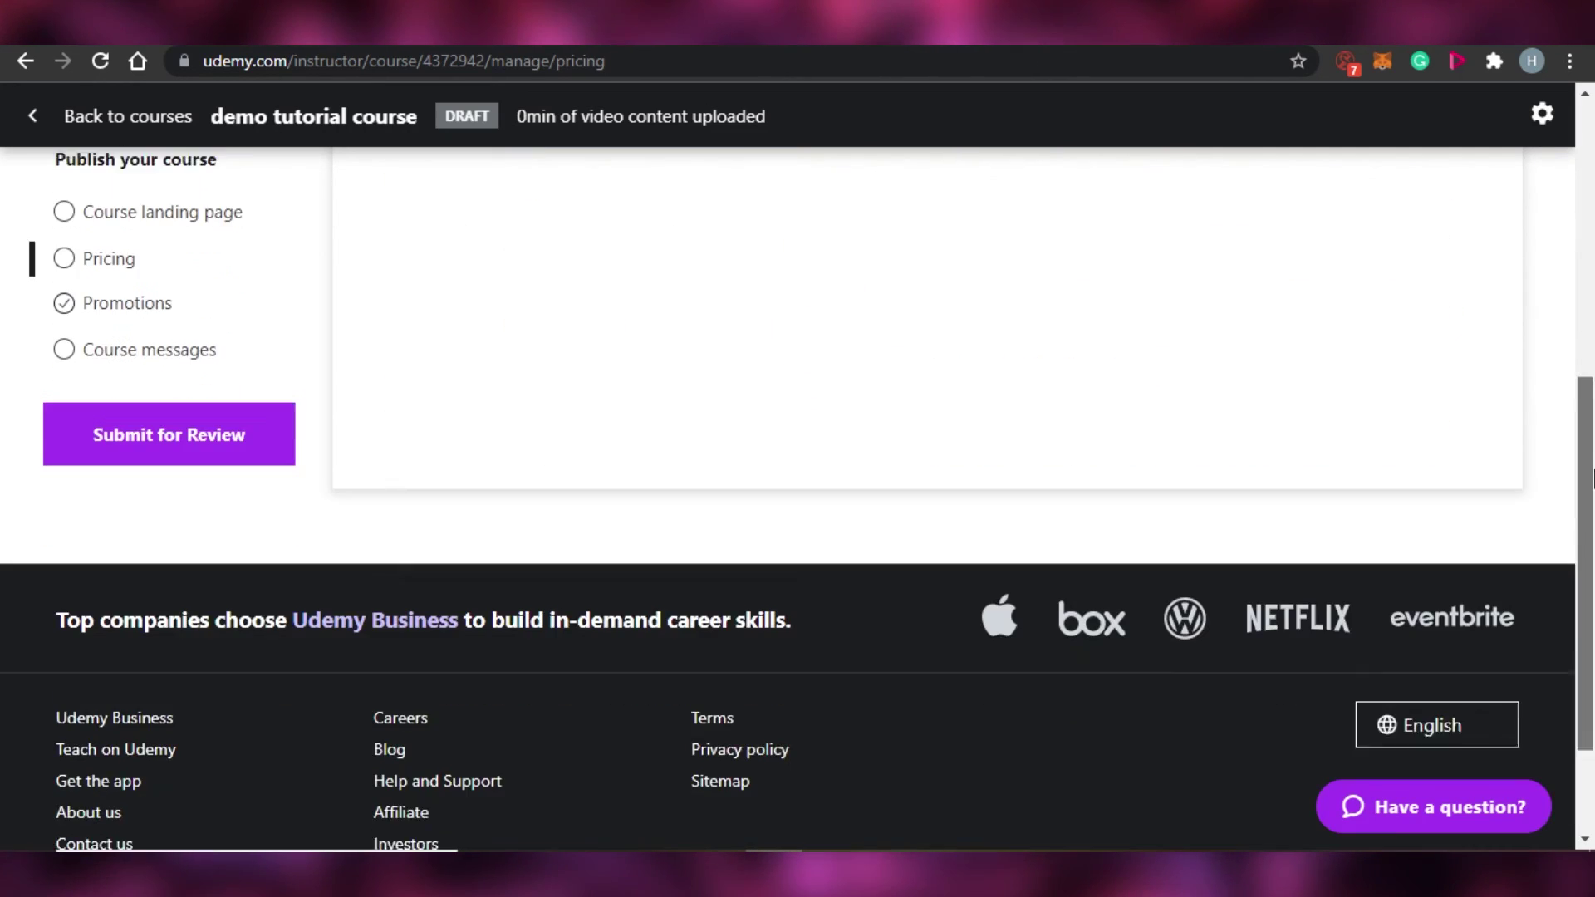
pyautogui.scroll(7, 1593, 208)
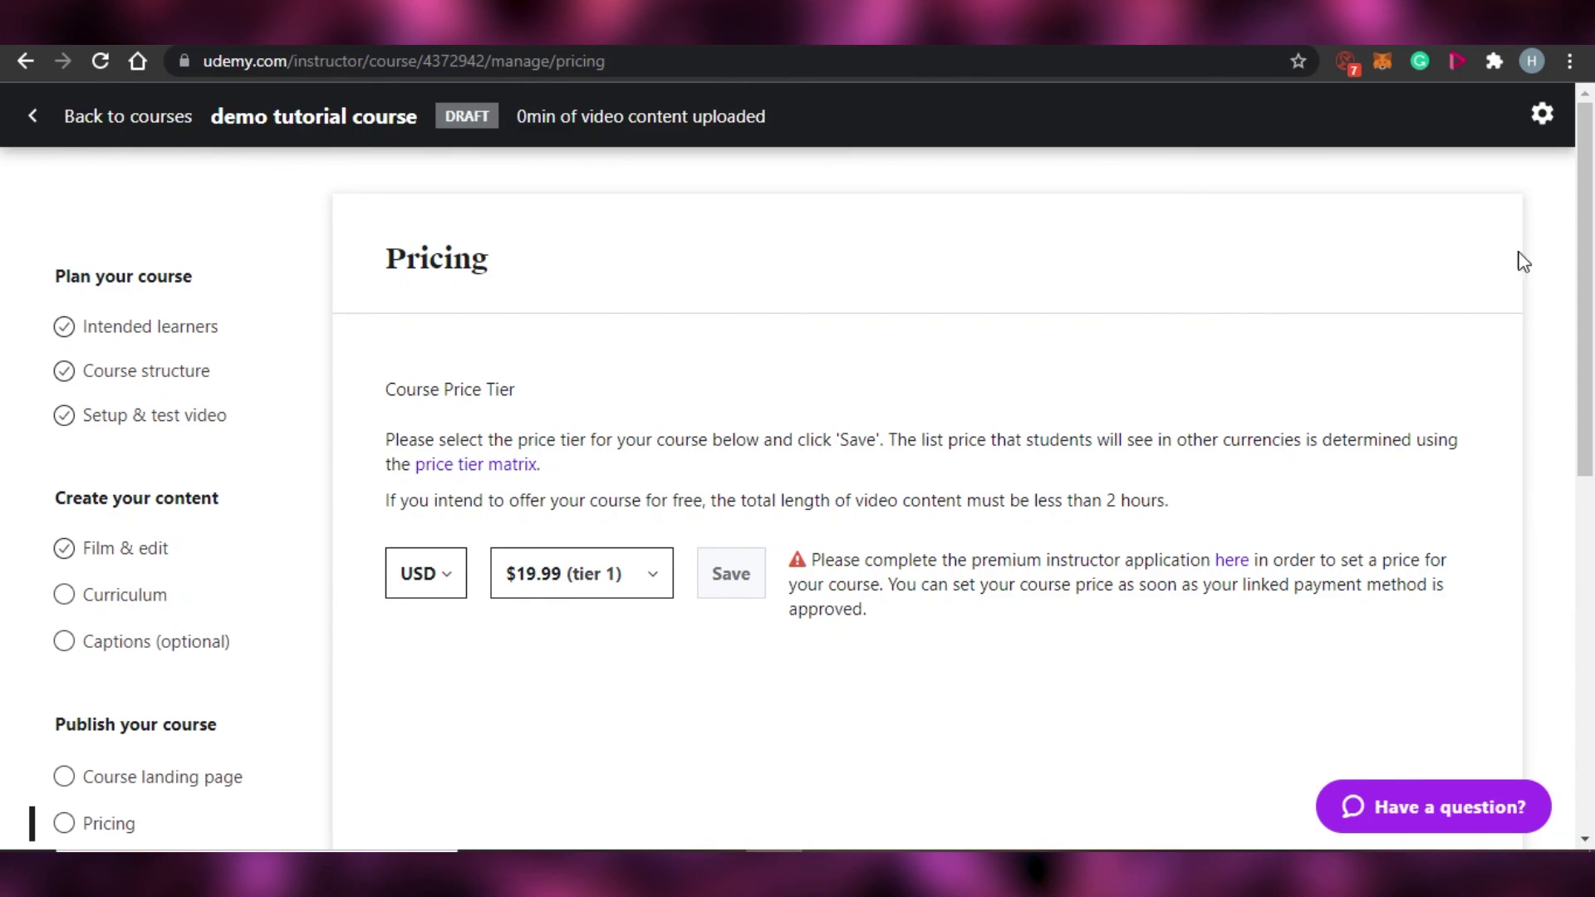
pyautogui.scroll(-5, 1523, 262)
pyautogui.scroll(5, 1523, 262)
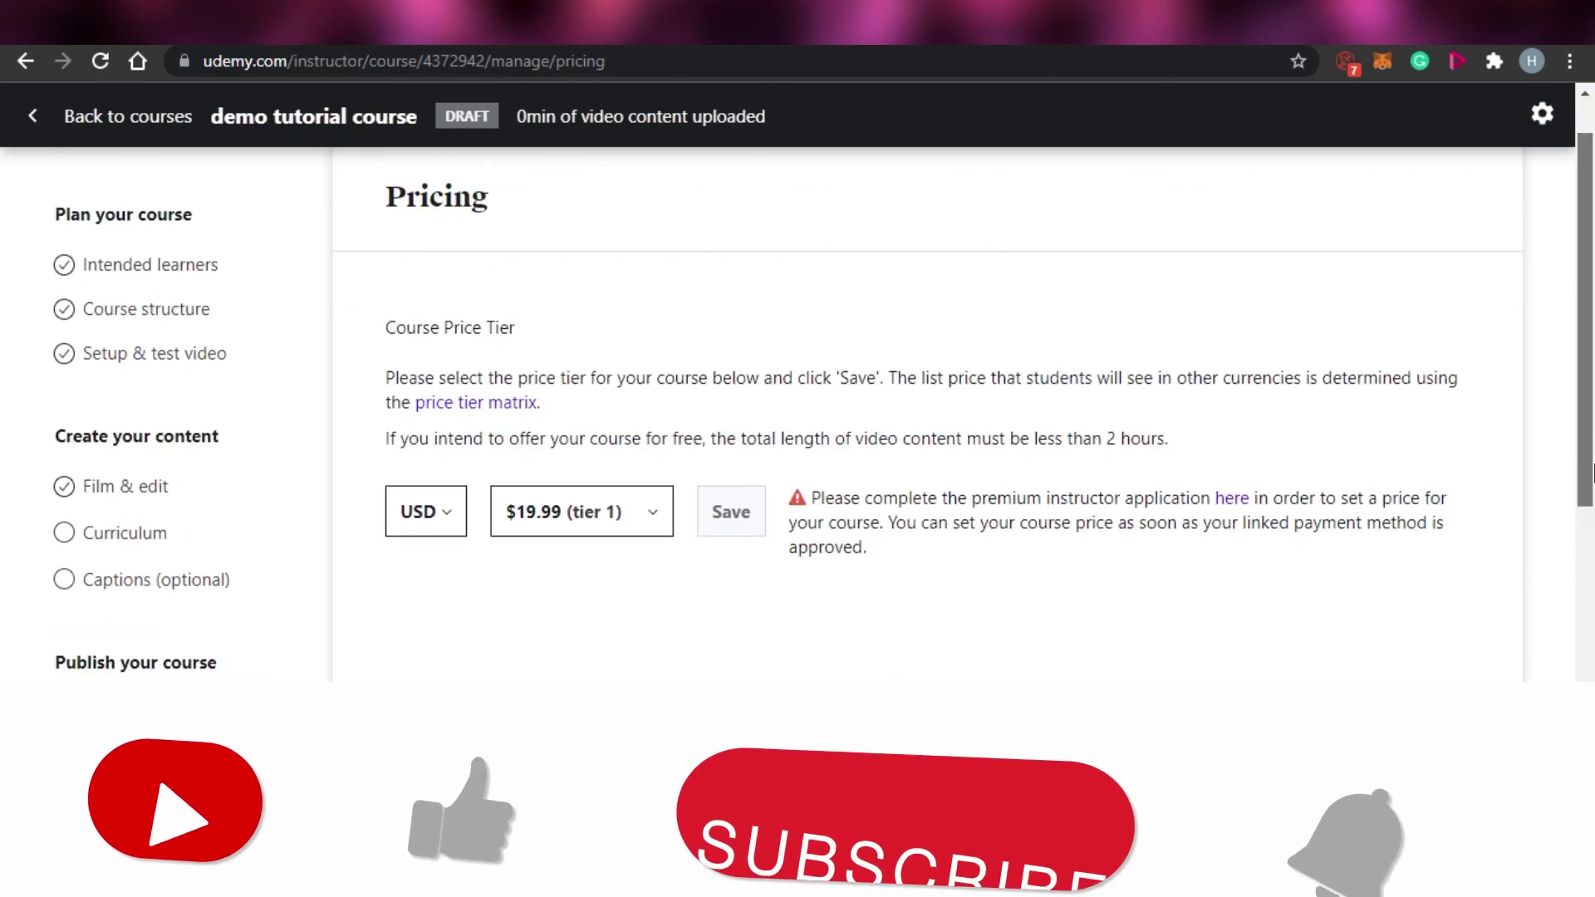
pyautogui.moveTo(1585, 256)
pyautogui.mouseDown()
pyautogui.moveTo(1591, 573)
pyautogui.moveTo(1591, 253)
pyautogui.mouseUp()
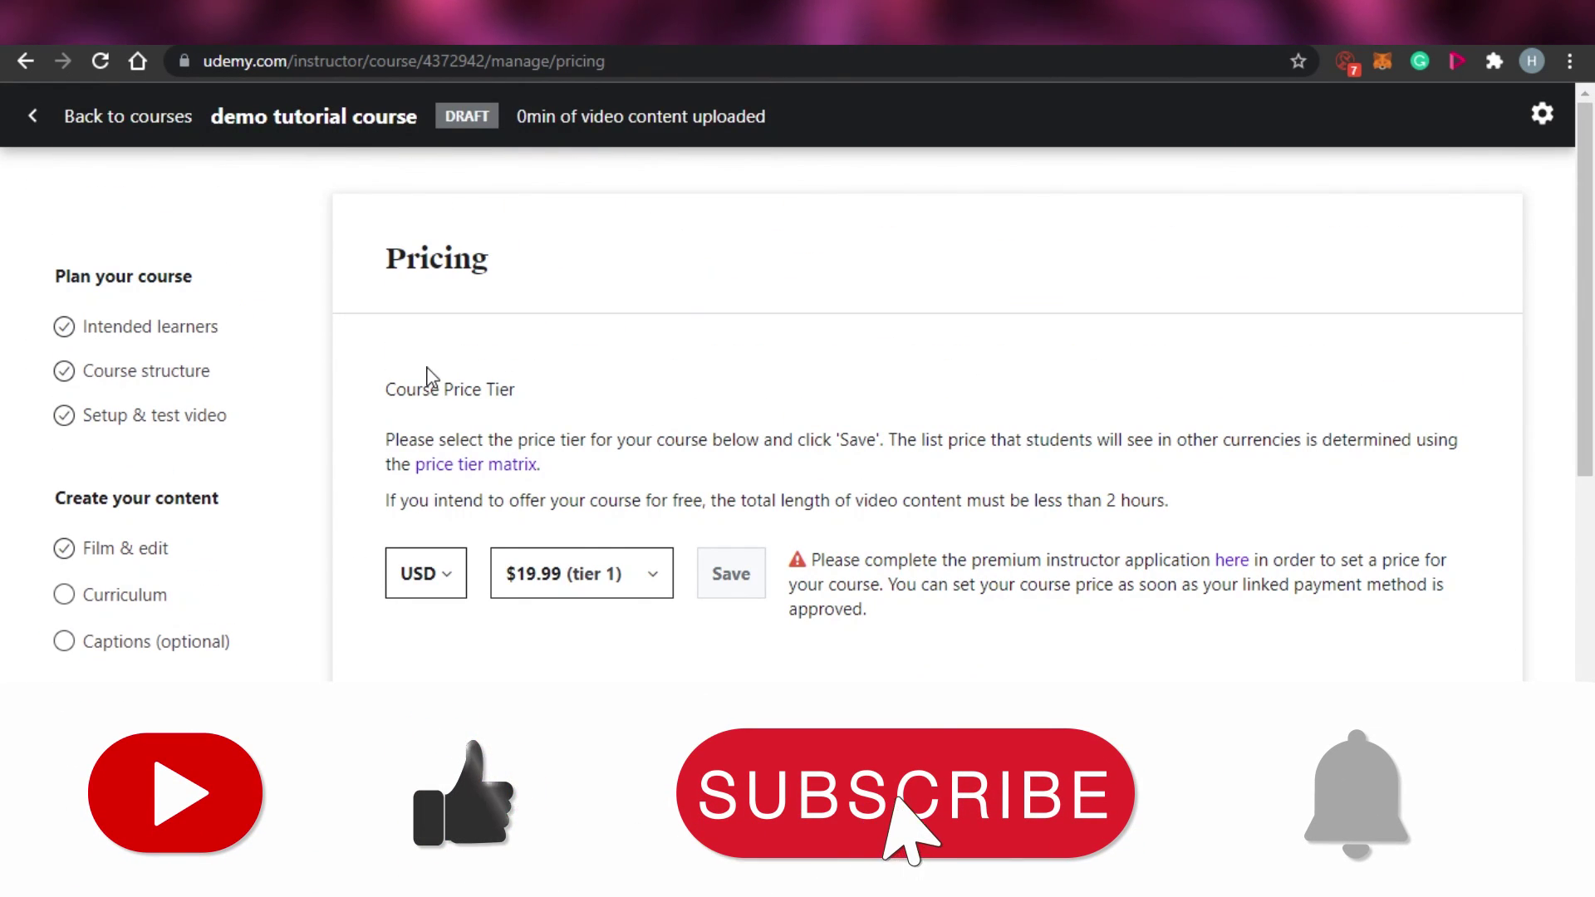